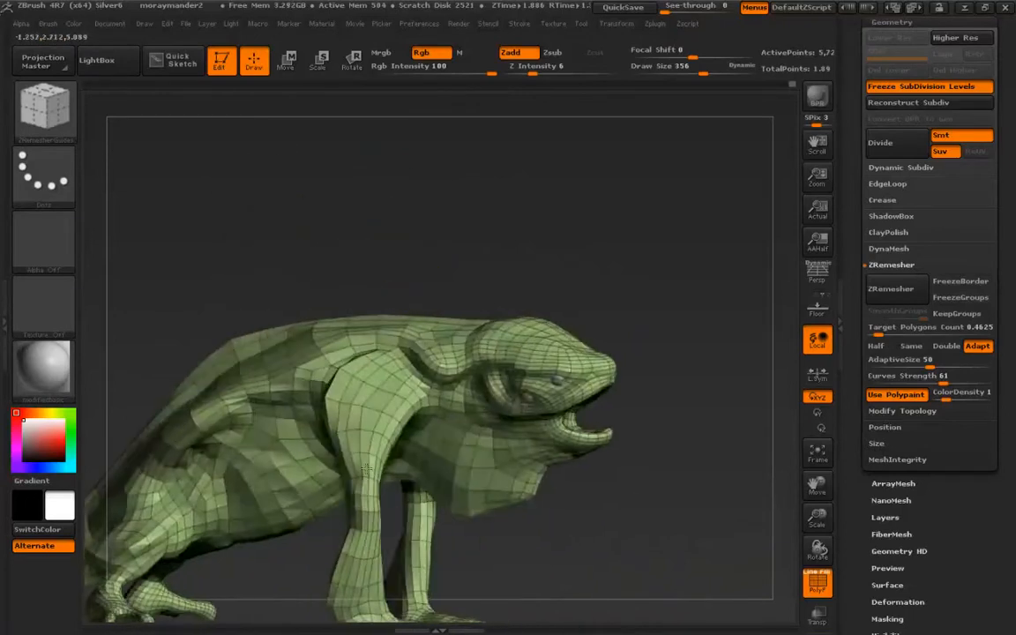
Mask the polygons around the rear eye at a Draw Size of 164 and turn the mask into its own polygroup
mouse_move(274, 461)
right_mouse_down("alt")
mouse_move(309, 395)
mouse_move(297, 513)
right_mouse_up("alt")
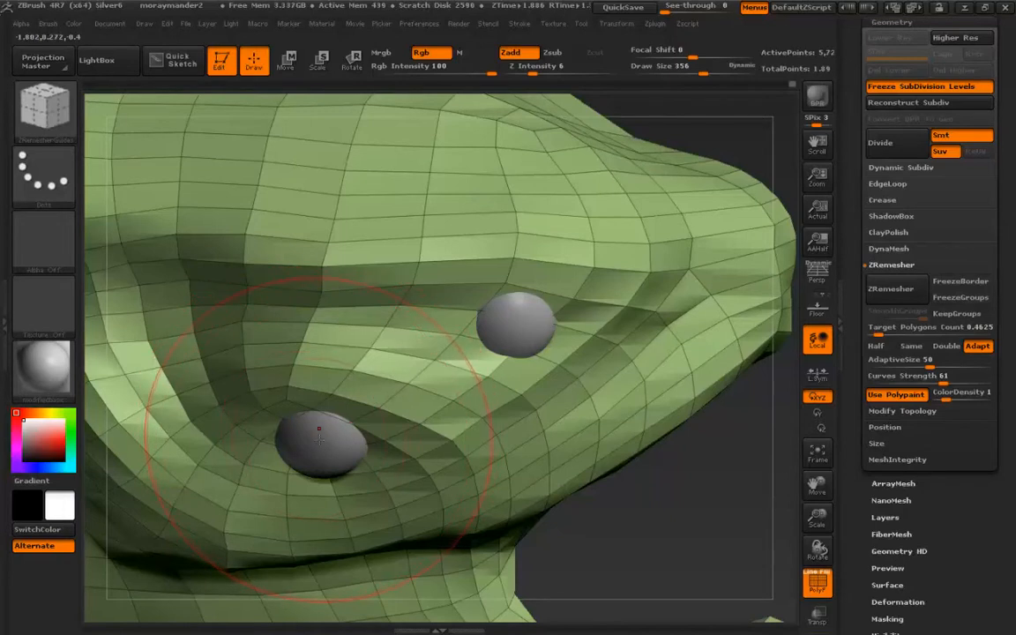
key("s")
left_click_drag(317, 437, 296, 436)
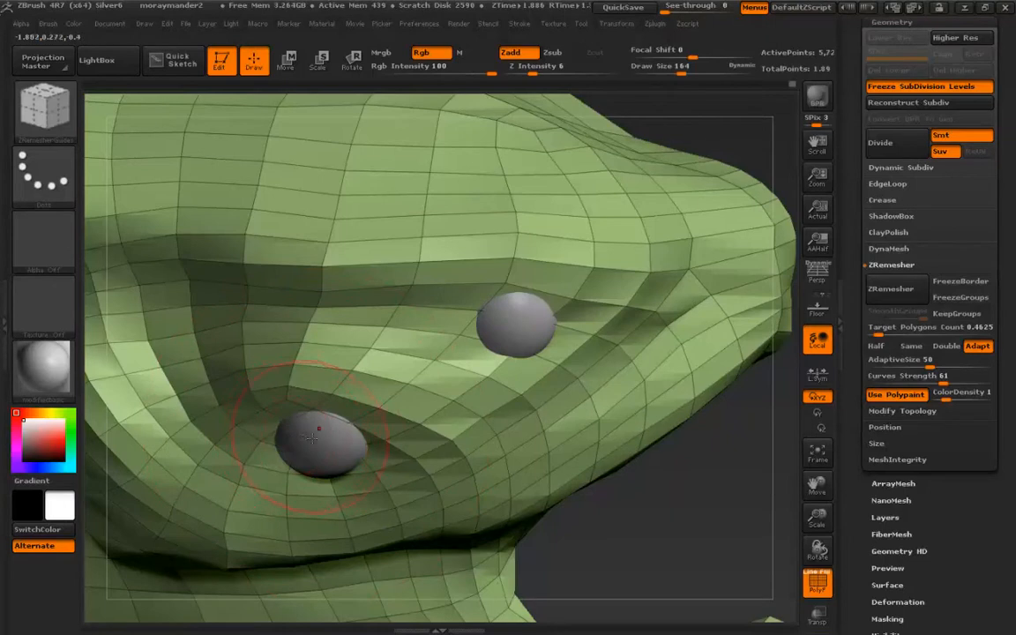
key("ctrl")
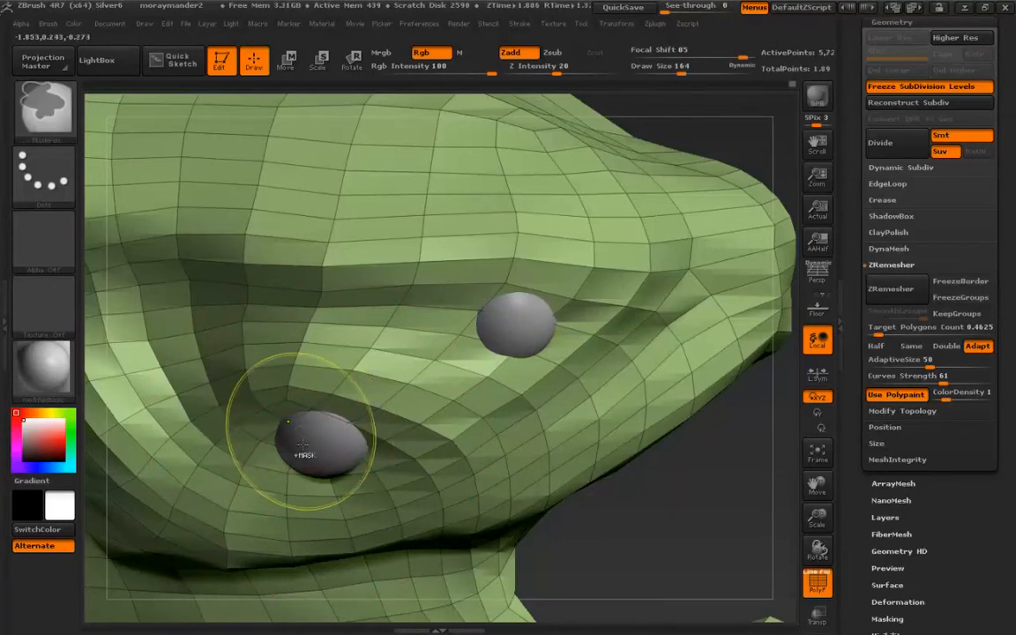
mouse_move(291, 436)
left_mouse_down("ctrl")
mouse_move(231, 371)
mouse_move(353, 392)
mouse_move(326, 432)
left_mouse_up("ctrl")
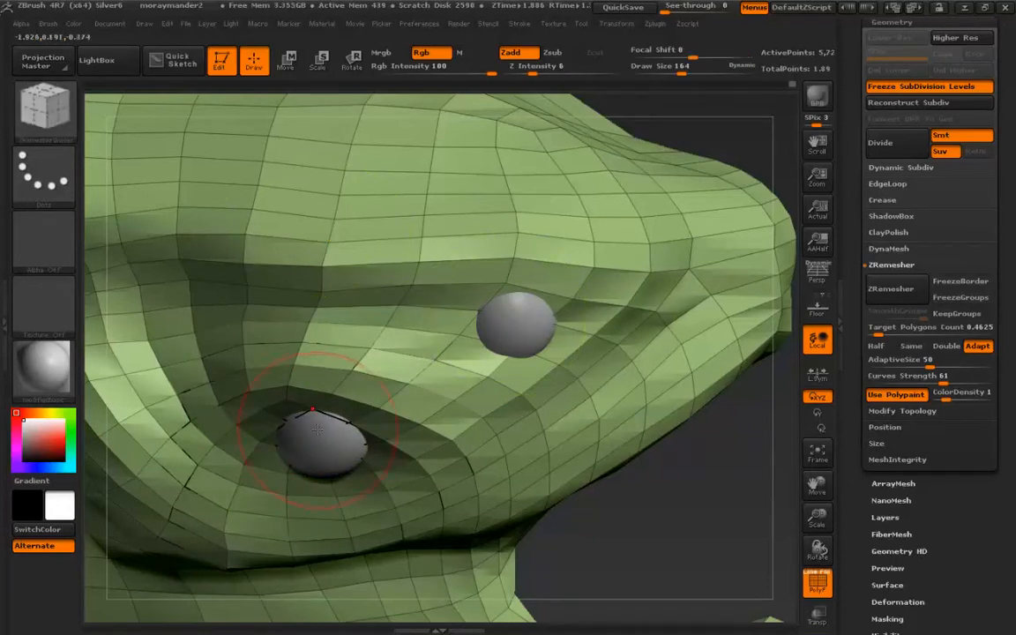
key("ctrl+w")
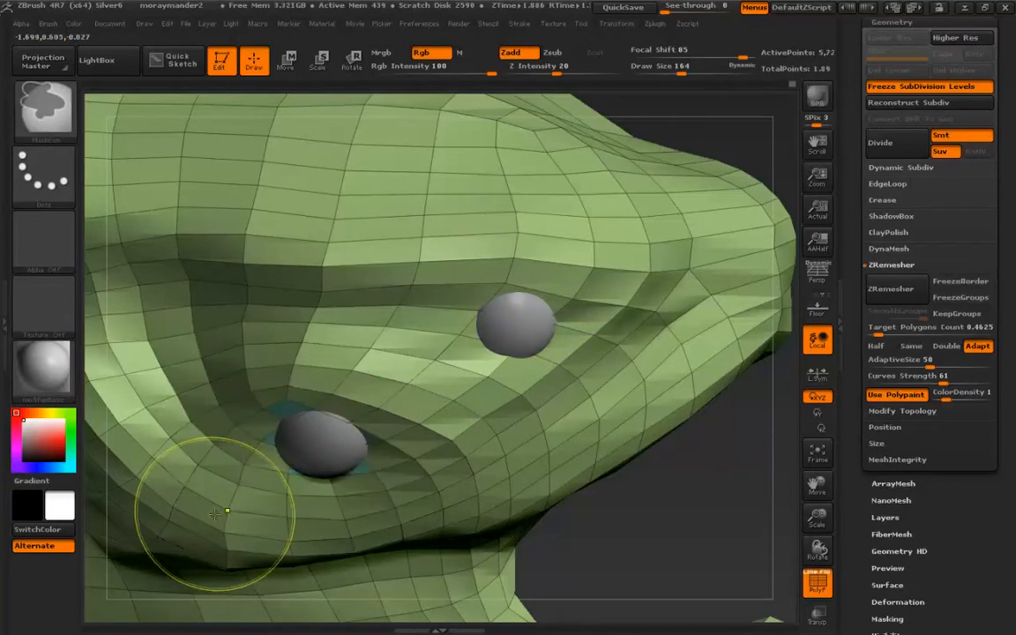
Turn on transparency and isolate the new polygroup behind the rear eye
key("ctrl+shift")
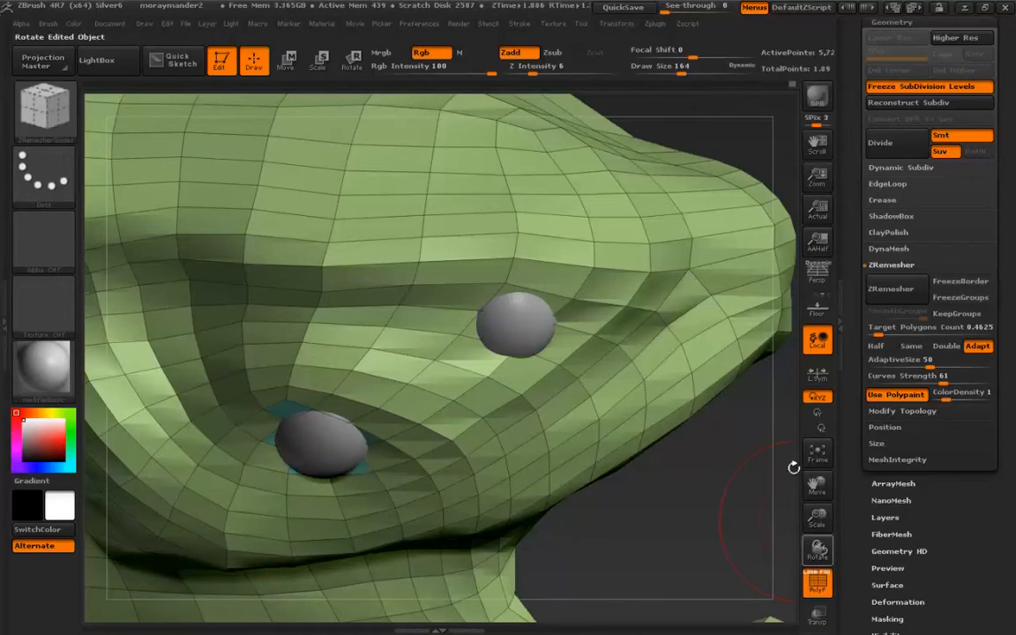
left_click(817, 615)
key("ctrl+shift")
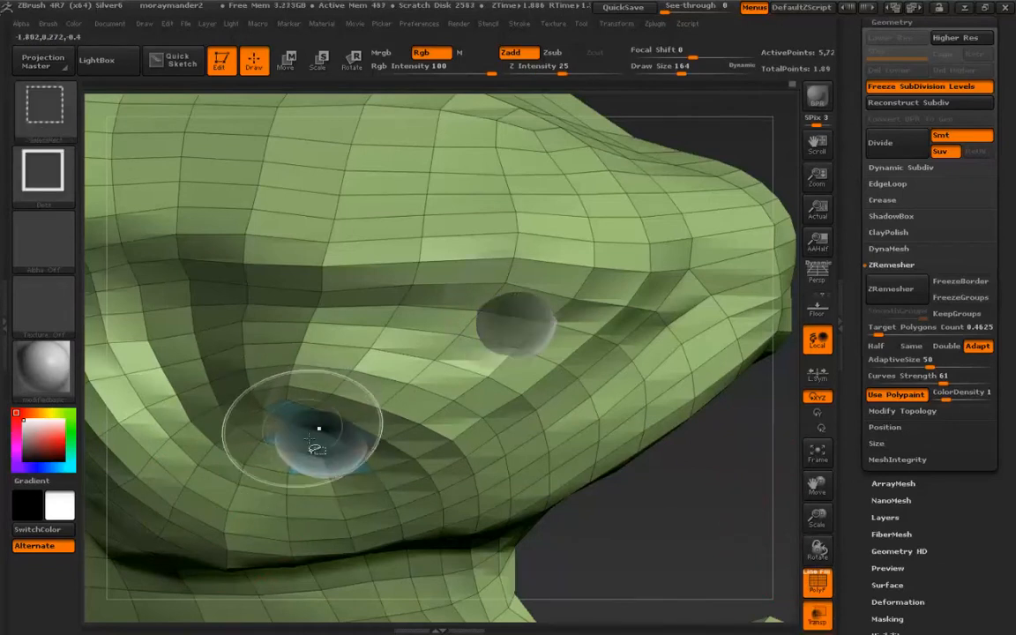
left_click(319, 429, "ctrl+shift")
Enable double-sided display for the isolated head polygons
mouse_move(309, 436)
right_mouse_down()
mouse_move(312, 421)
mouse_move(278, 369)
mouse_move(294, 441)
mouse_move(268, 473)
right_mouse_up()
right_click_drag(306, 526, 164, 514, "ctrl")
left_click_drag(863, 527, 874, 310)
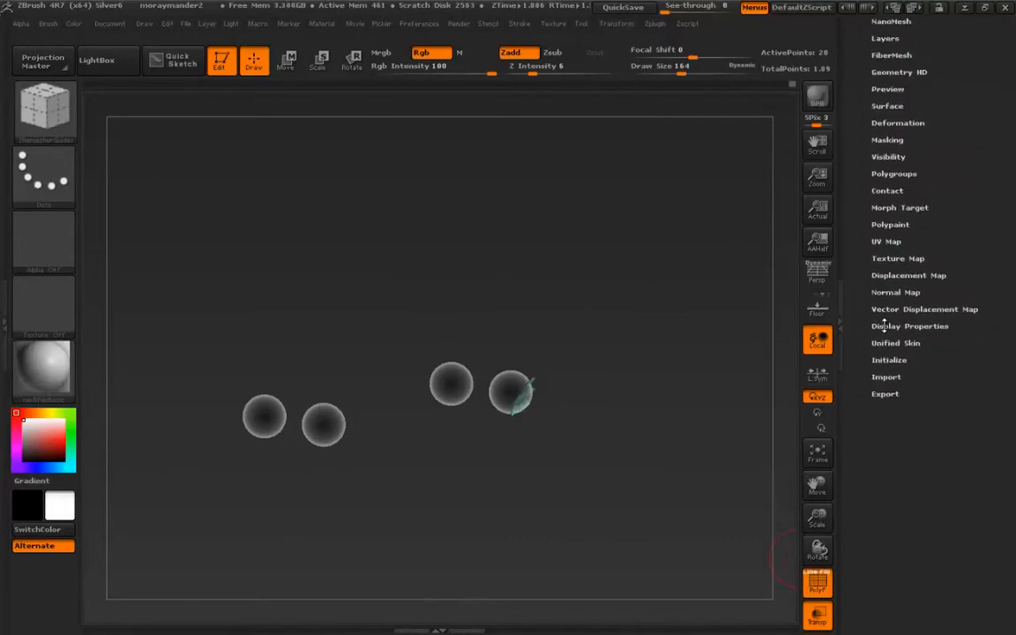
left_click(883, 326)
left_click(882, 256)
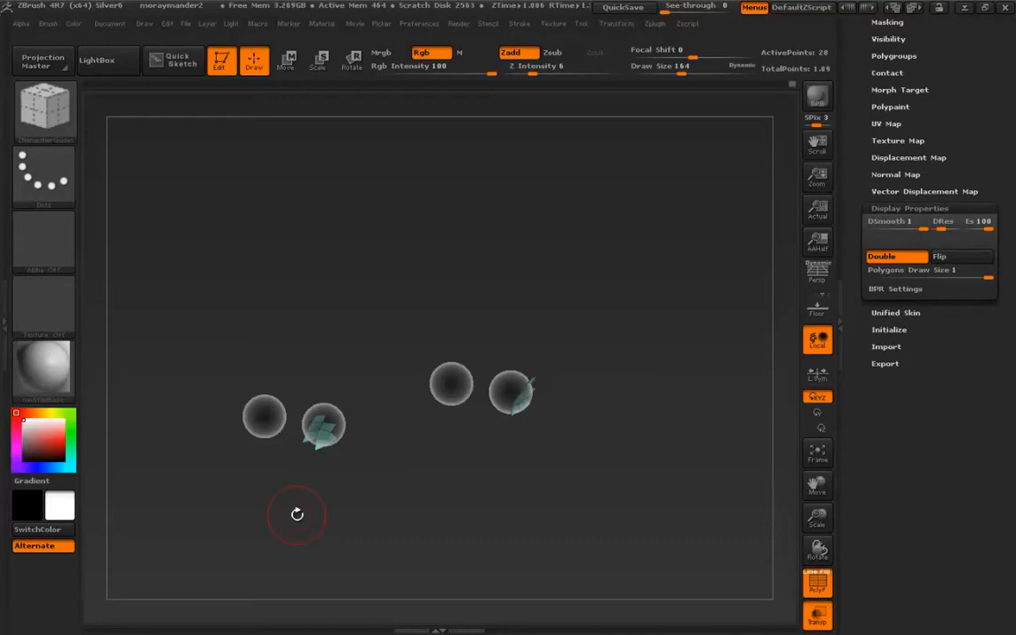
Grow the visible patch around the rear eye outward twice and turn transparency off
right_click_drag(279, 456, 298, 489)
right_click_drag(298, 490, 336, 472, "ctrl")
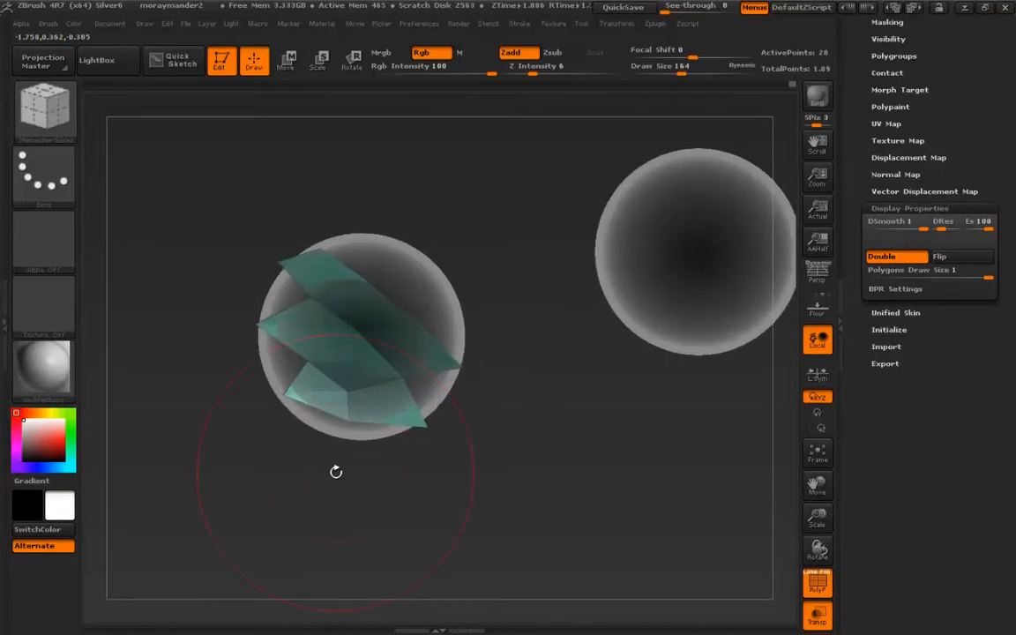
key("ctrl+shift+x")
key("ctrl+shift+x")
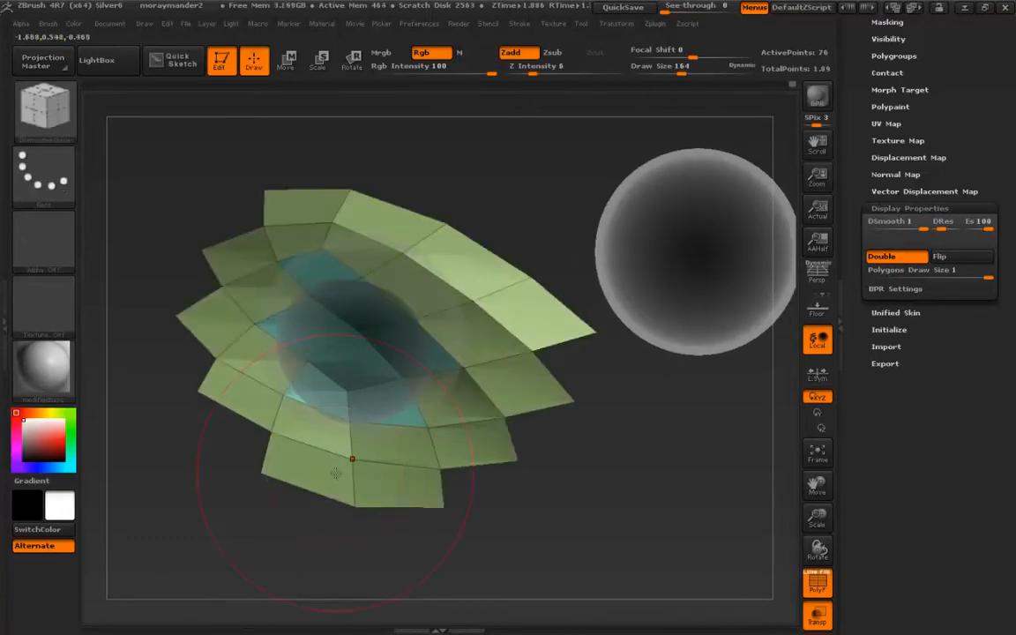
mouse_move(276, 374)
right_mouse_down()
mouse_move(288, 369)
mouse_move(286, 415)
mouse_move(262, 409)
right_mouse_up()
left_click(818, 614)
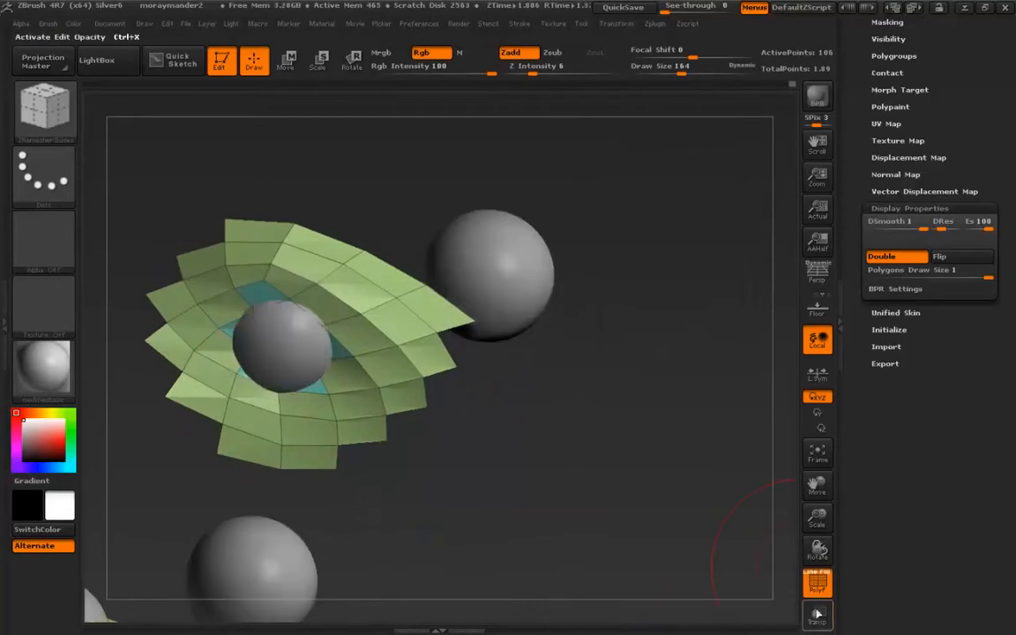
mouse_move(242, 361)
right_mouse_down("alt")
mouse_move(268, 414)
mouse_move(280, 401)
right_mouse_up("alt")
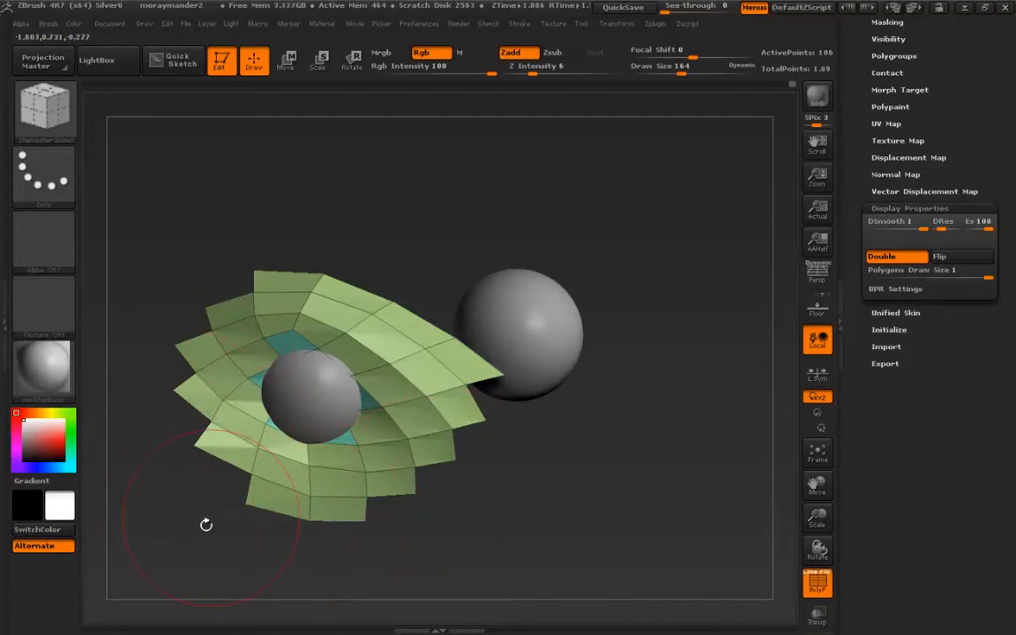
Hide the protruding polygons at the patch's lower edge and the outer edge loop along its upper side, using SelectLasso for the loop
left_click_drag(398, 556, 225, 506, "ctrl+shift")
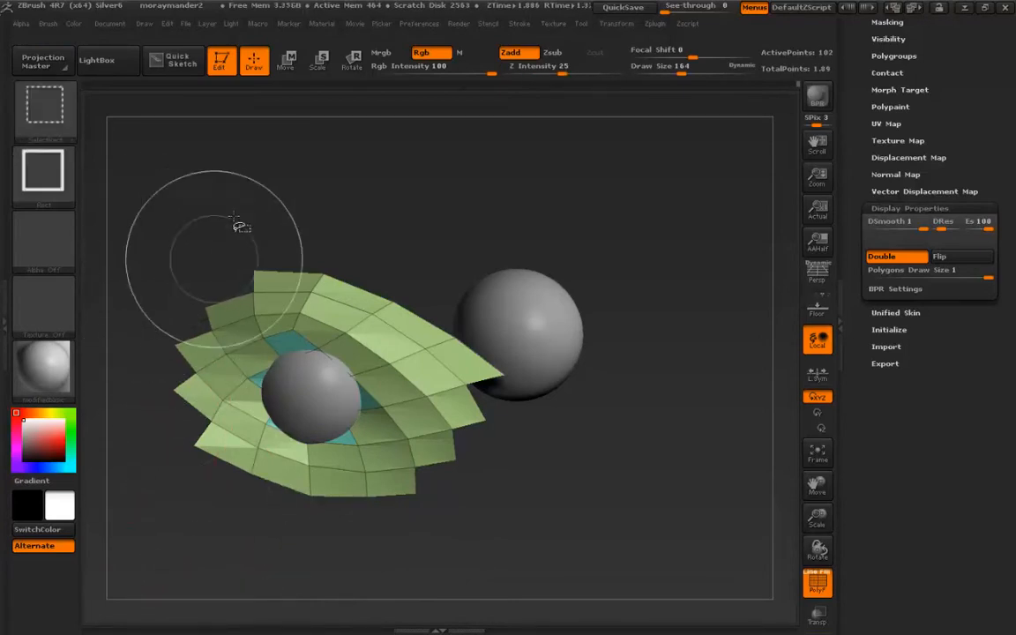
left_click(44, 104)
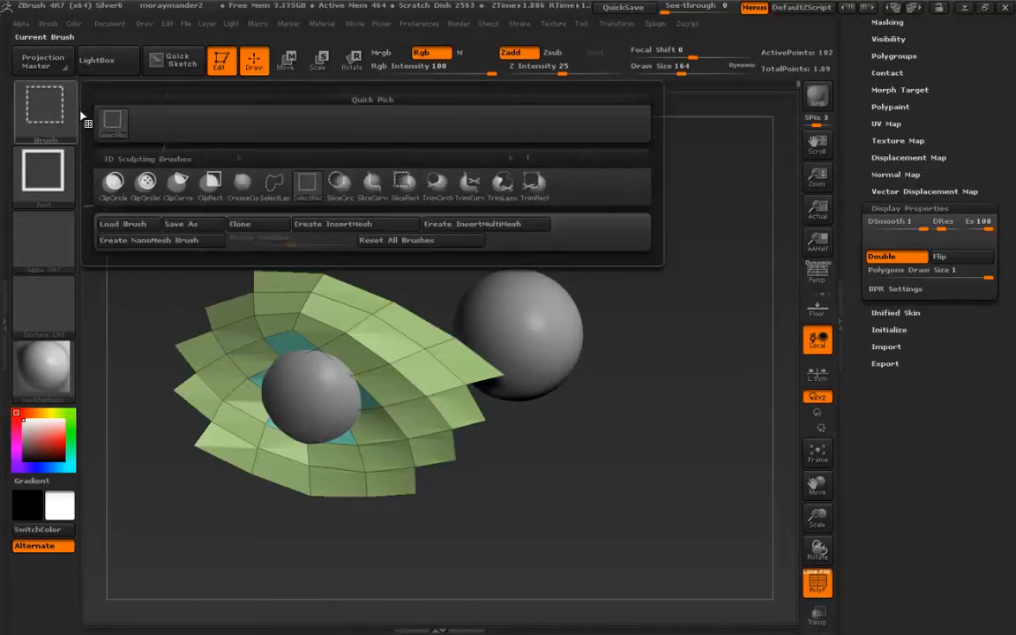
left_click(273, 185)
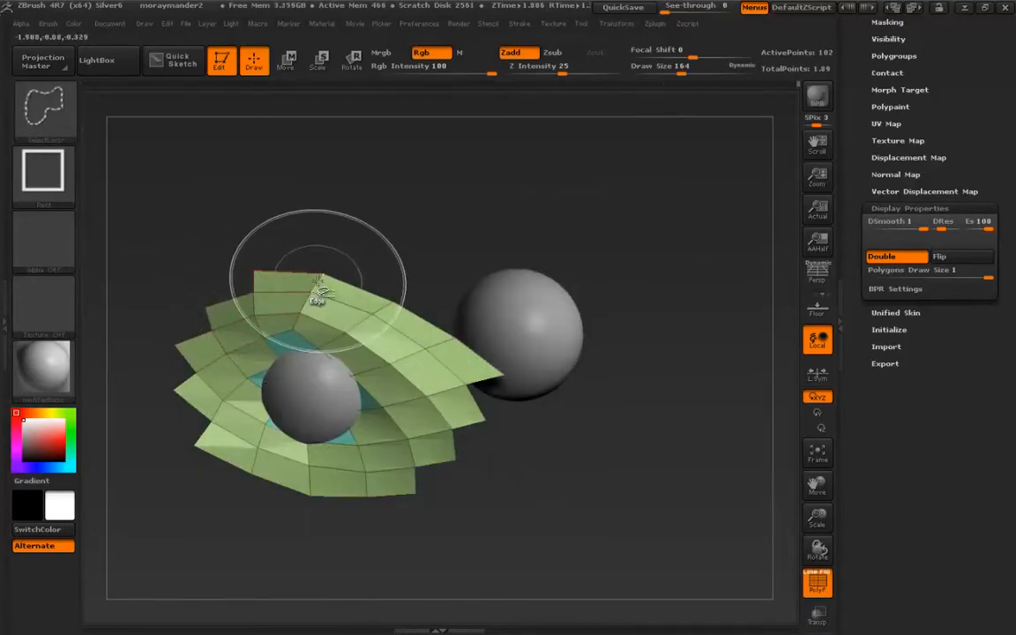
left_click(317, 281, "ctrl+shift")
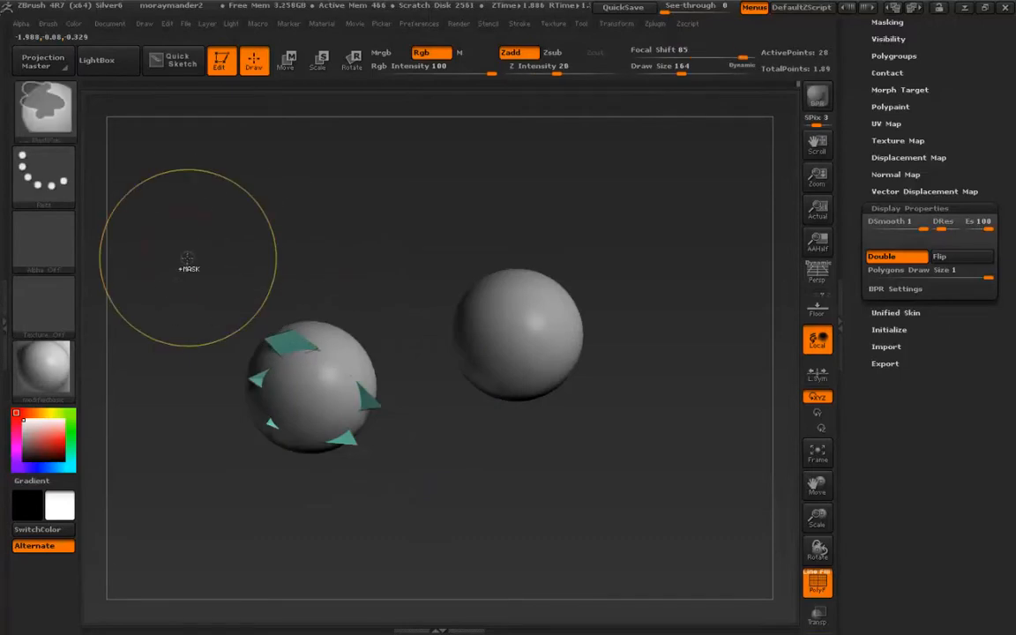
key("ctrl+z")
key("ctrl+shift")
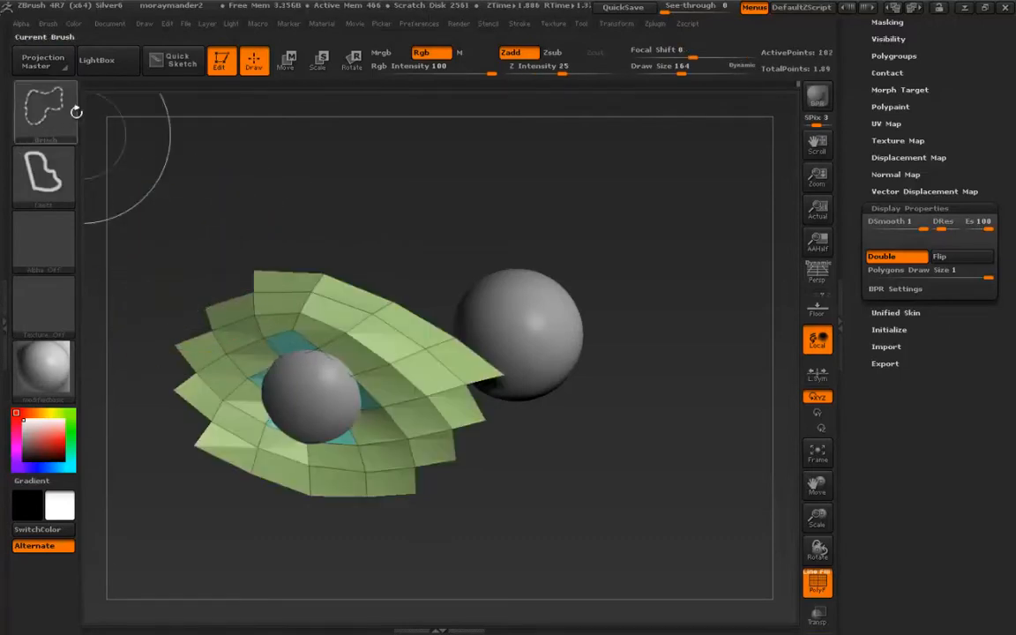
left_click(319, 281, "ctrl+shift")
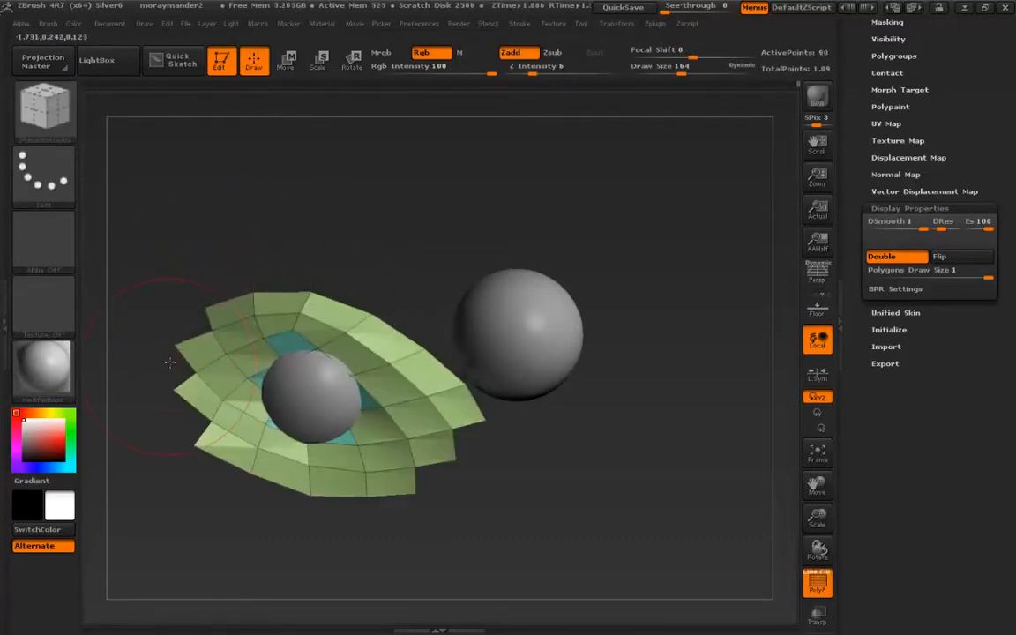
Draw two concentric closed curves around the eye on the patch with the Topology brush at Draw Size 29
left_click_drag(169, 362, 182, 364)
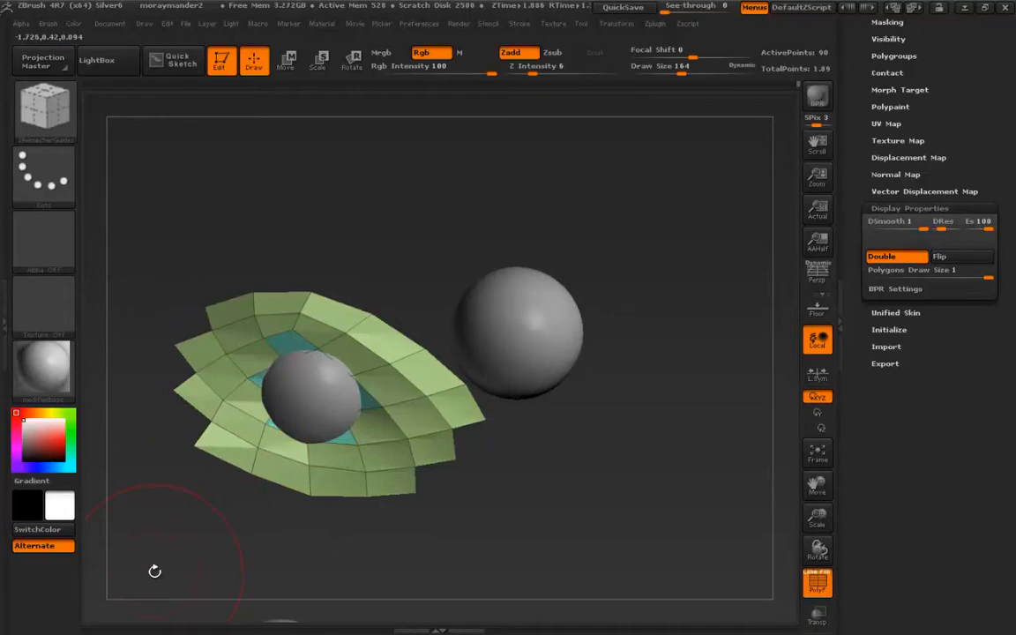
key("s")
left_click_drag(198, 356, 174, 353)
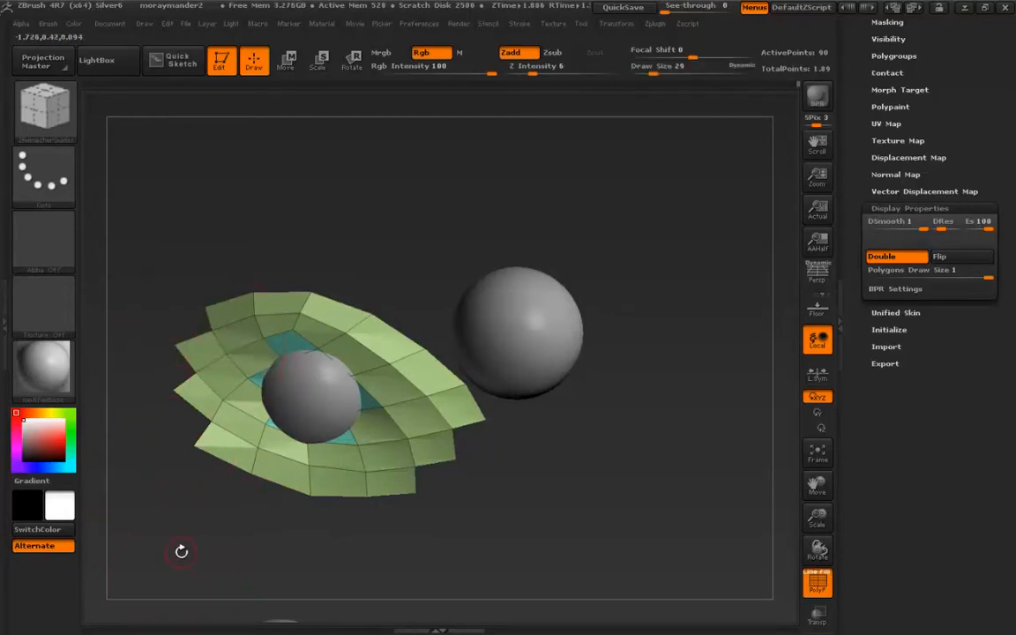
key("b")
key("t")
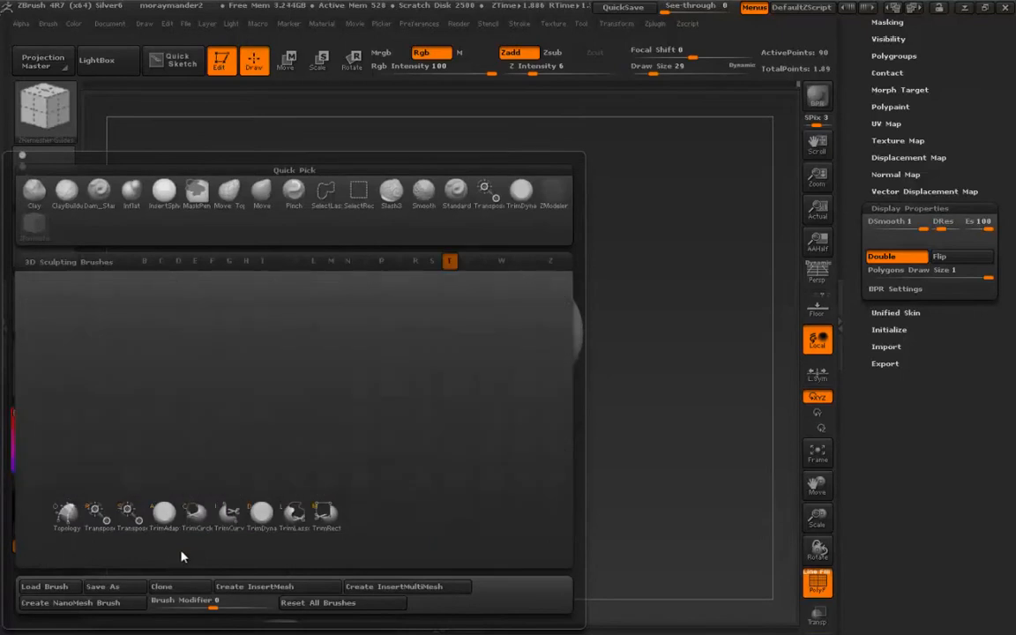
key("o")
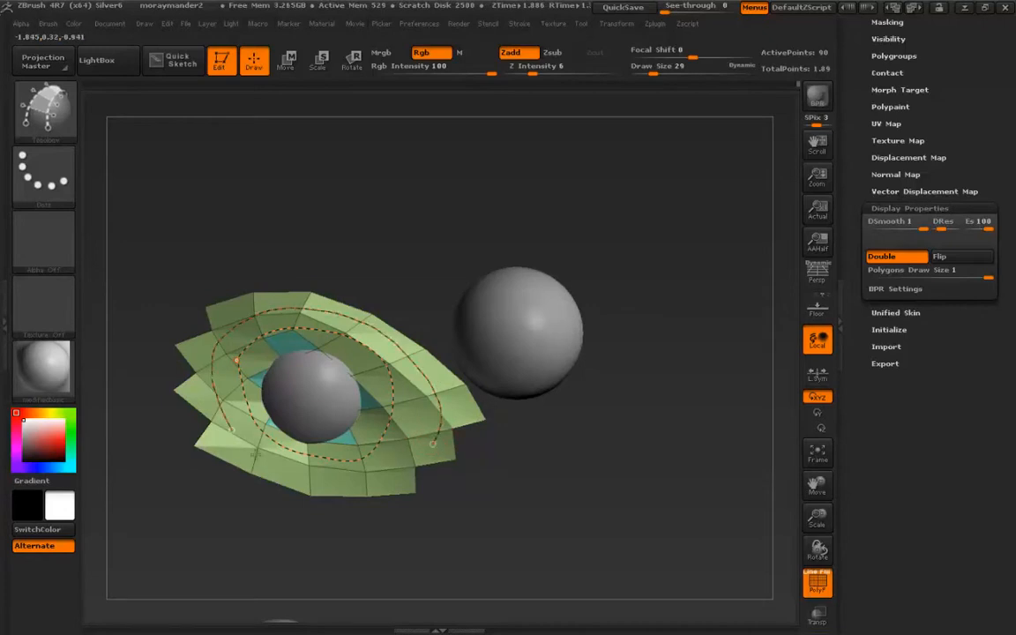
left_click_drag(432, 444, 434, 445)
Hide the Fore-eyes subtool to expose the eye socket polygons inside the curves
left_click_drag(176, 314, 181, 365, "alt")
left_click_drag(200, 407, 213, 469, "alt")
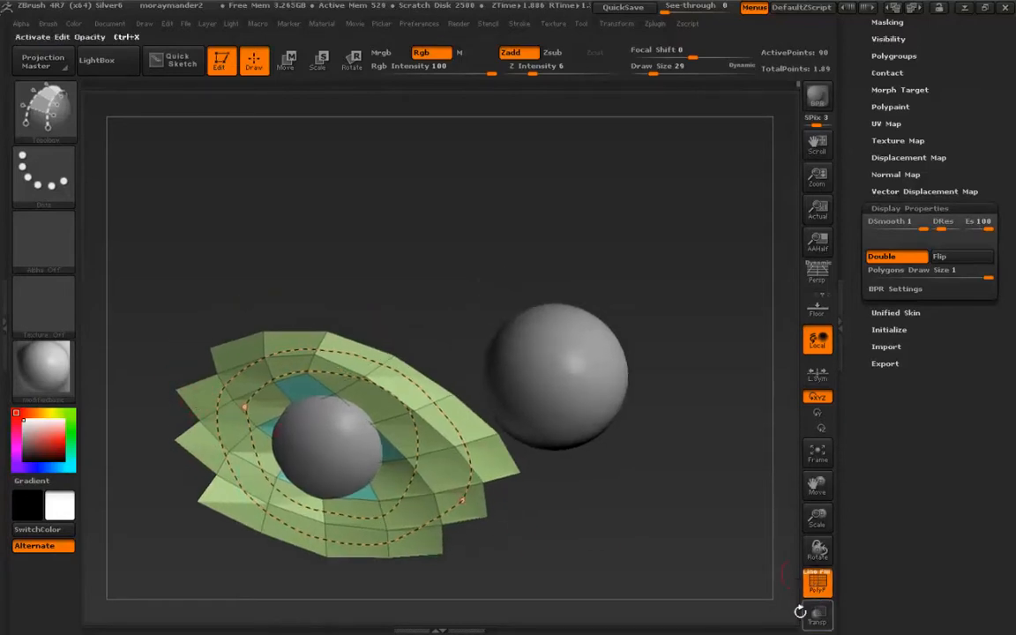
mouse_move(861, 122)
left_mouse_down()
mouse_move(857, 244)
mouse_move(861, 120)
left_mouse_up()
left_click(880, 100)
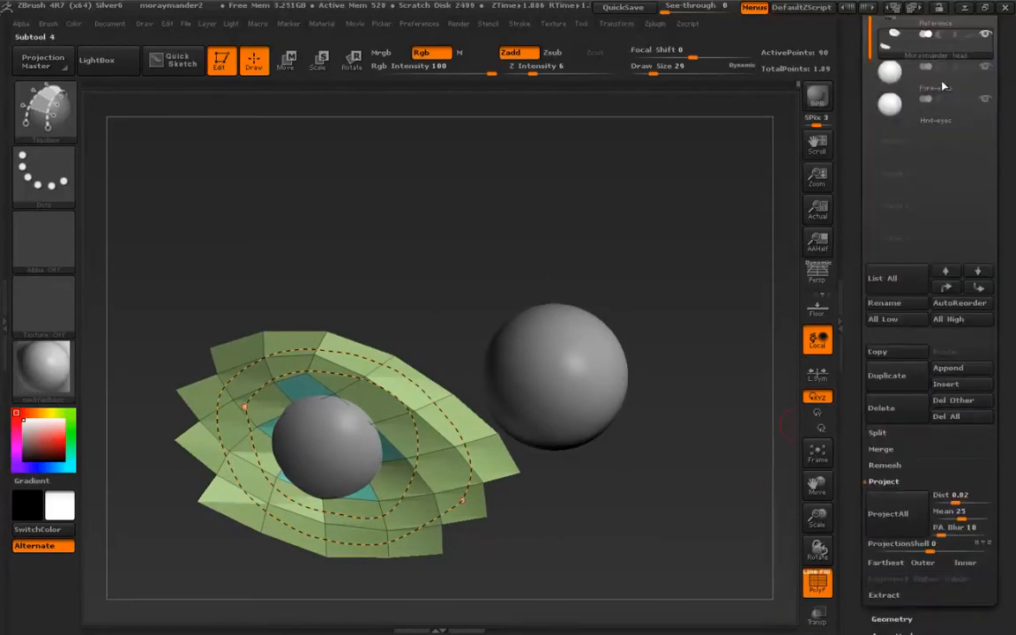
left_click(985, 68)
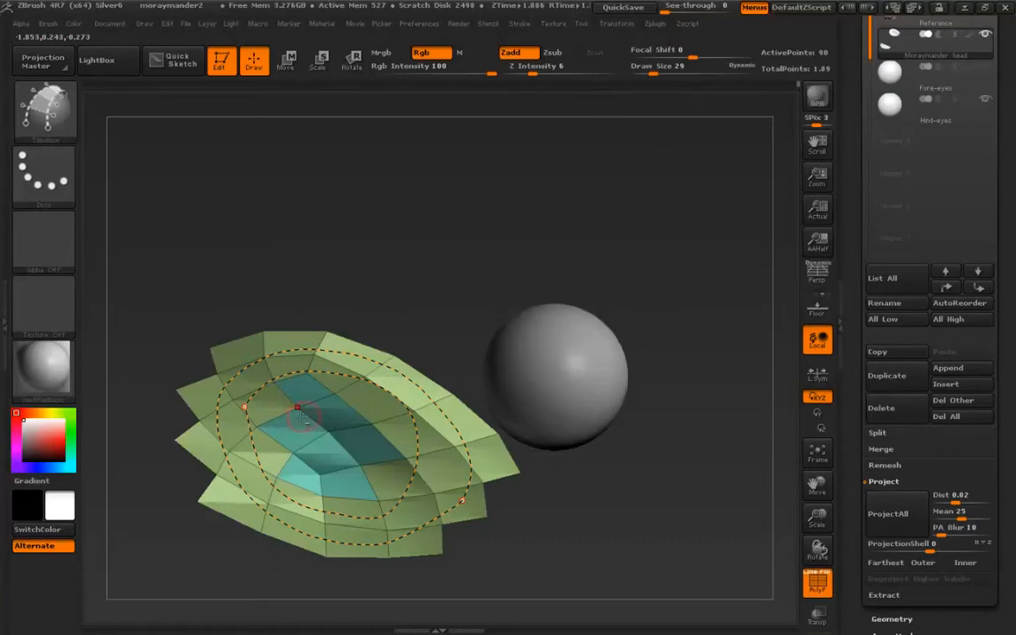
mouse_move(322, 423)
right_mouse_down("alt")
mouse_move(322, 401)
mouse_move(217, 383)
mouse_move(241, 446)
mouse_move(245, 403)
right_mouse_up("alt")
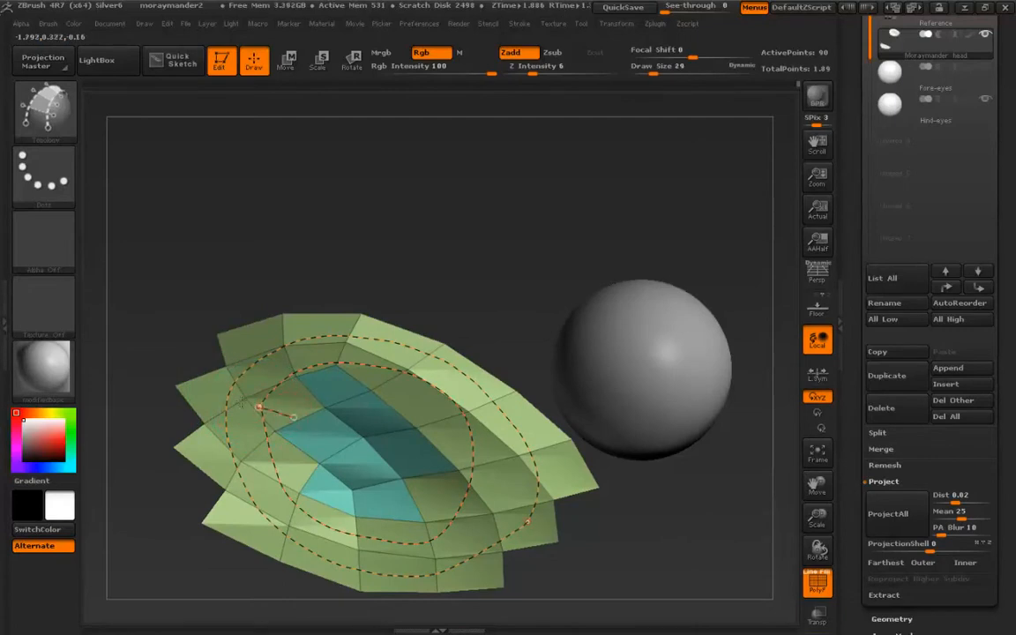
right_click_drag(207, 331, 397, 586, "ctrl")
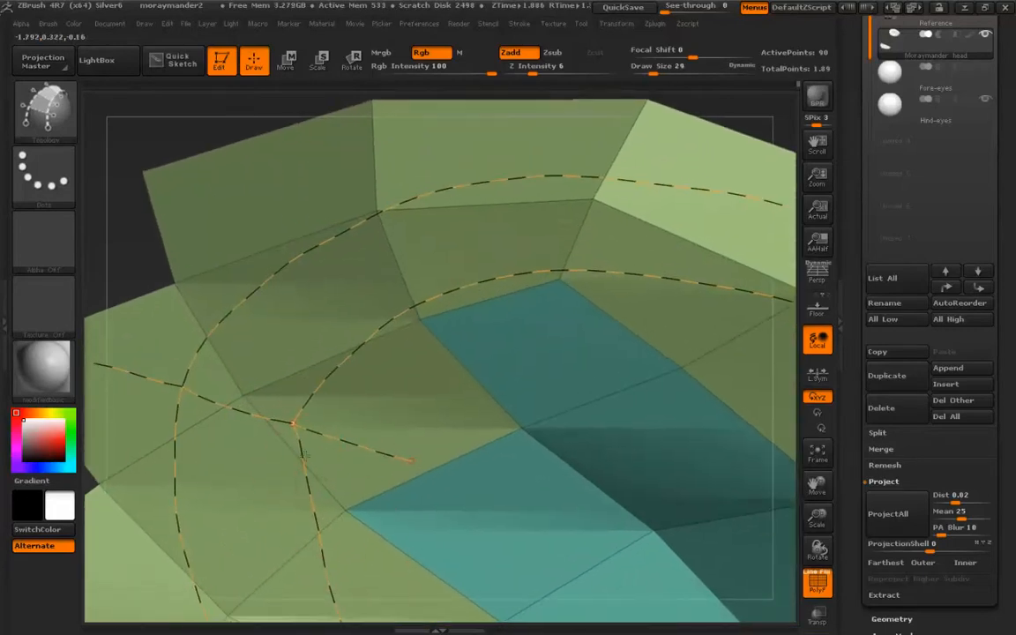
right_click_drag(311, 463, 328, 362, "ctrl")
right_click_drag(366, 444, 296, 411, "alt")
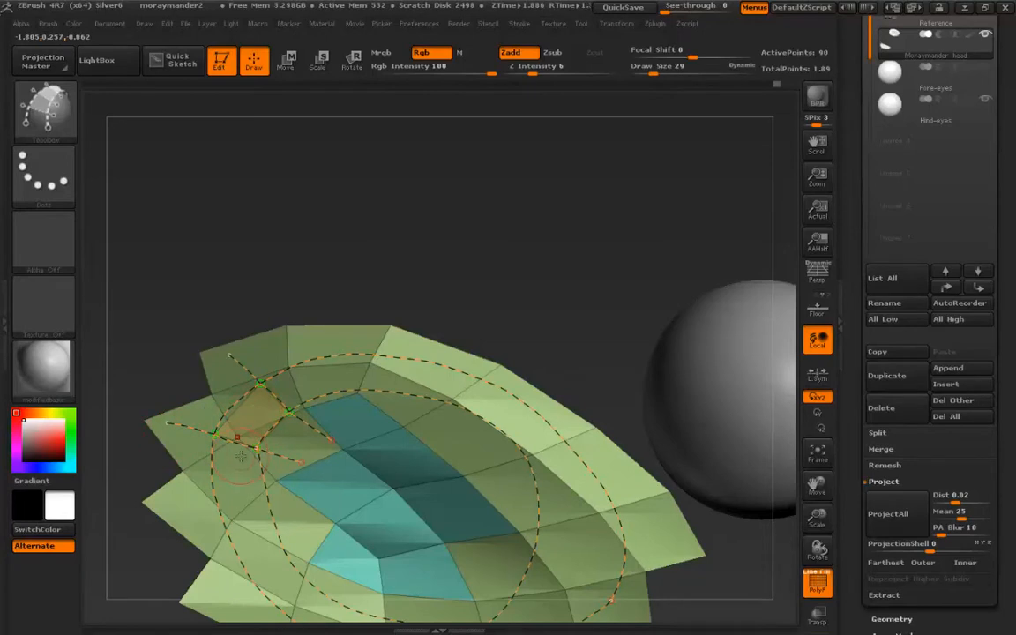
key("ctrl+z")
key("ctrl+z")
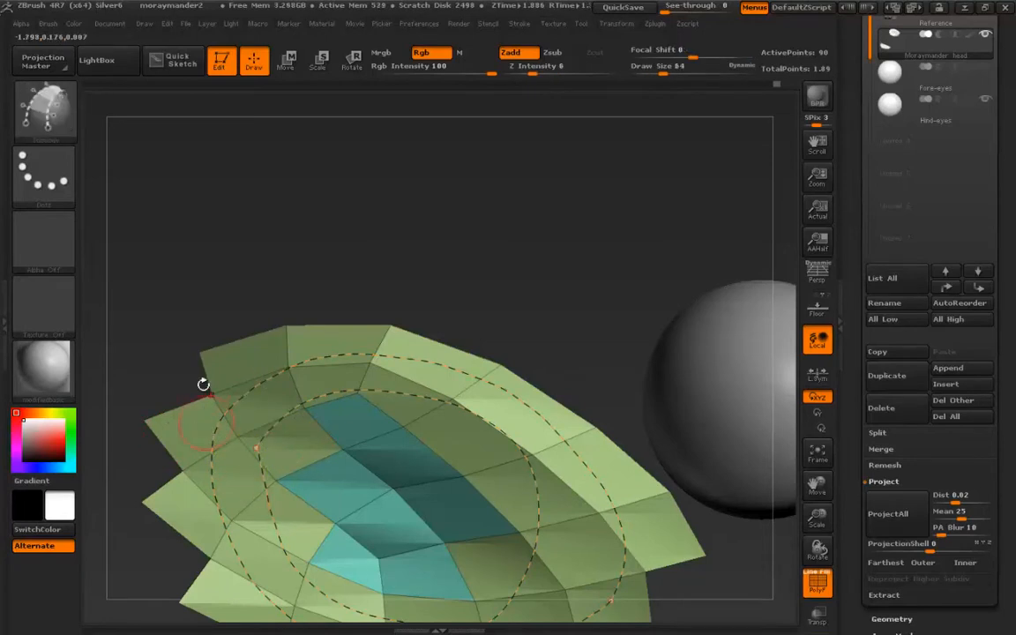
right_click_drag(211, 394, 195, 342, "alt")
key("ctrl+z")
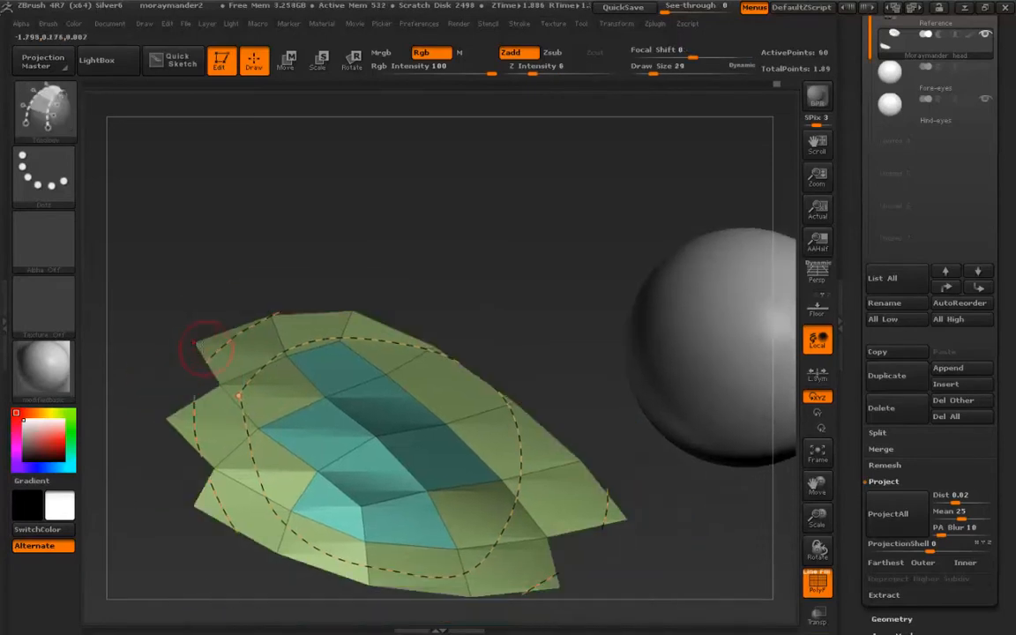
key("ctrl+shift")
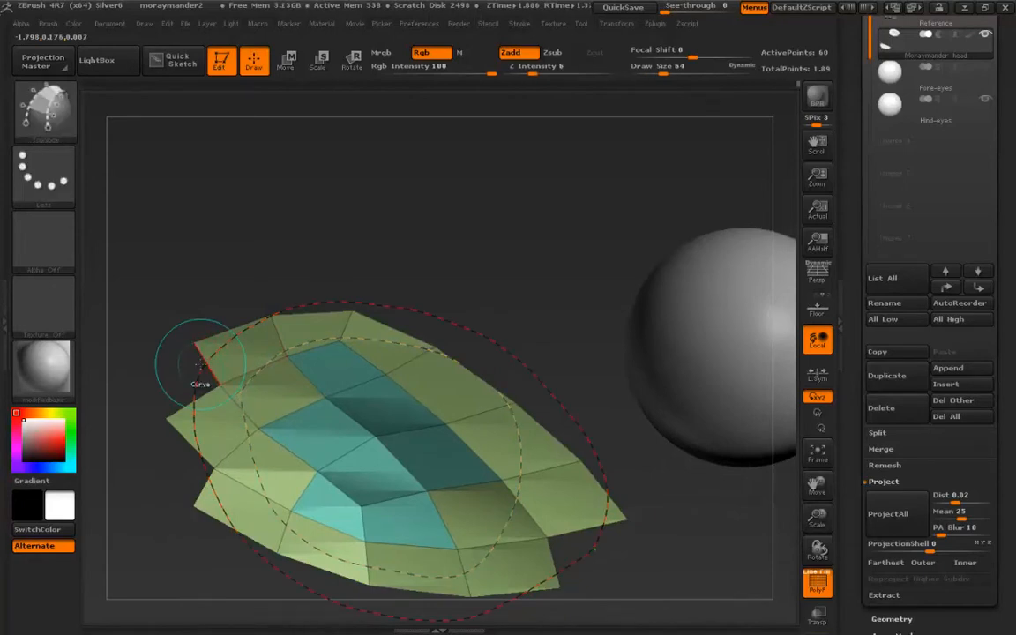
key("ctrl+shift")
left_click_drag(201, 371, 196, 344, "ctrl+shift")
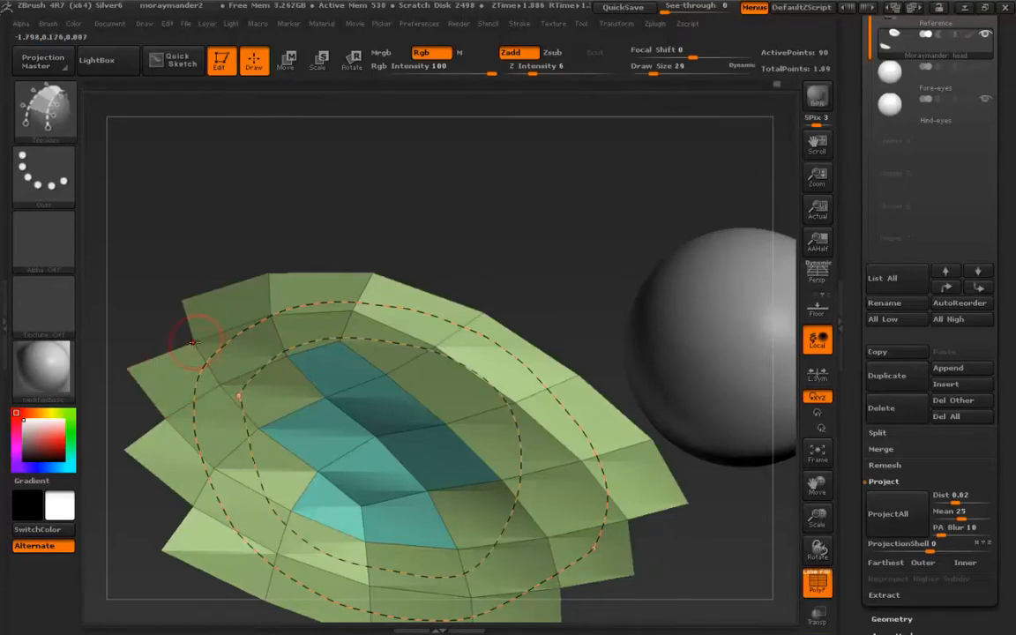
Draw crossing curves from the patch's upper and far-right outer vertices inward through both eyelid loops with the Topology brush
left_click_drag(247, 389, 314, 447)
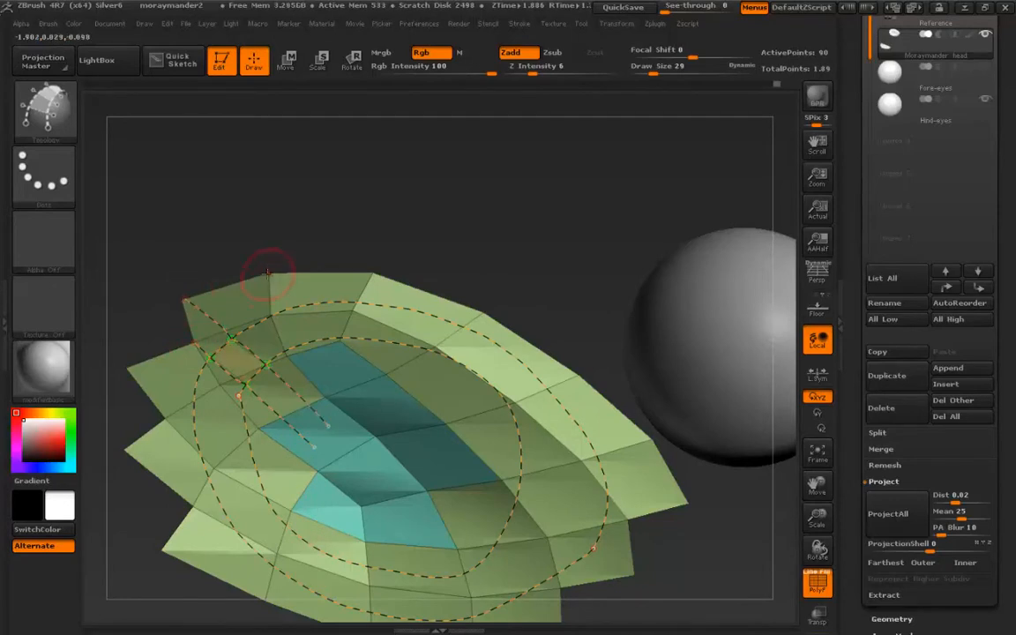
left_click(371, 275)
left_click(482, 311)
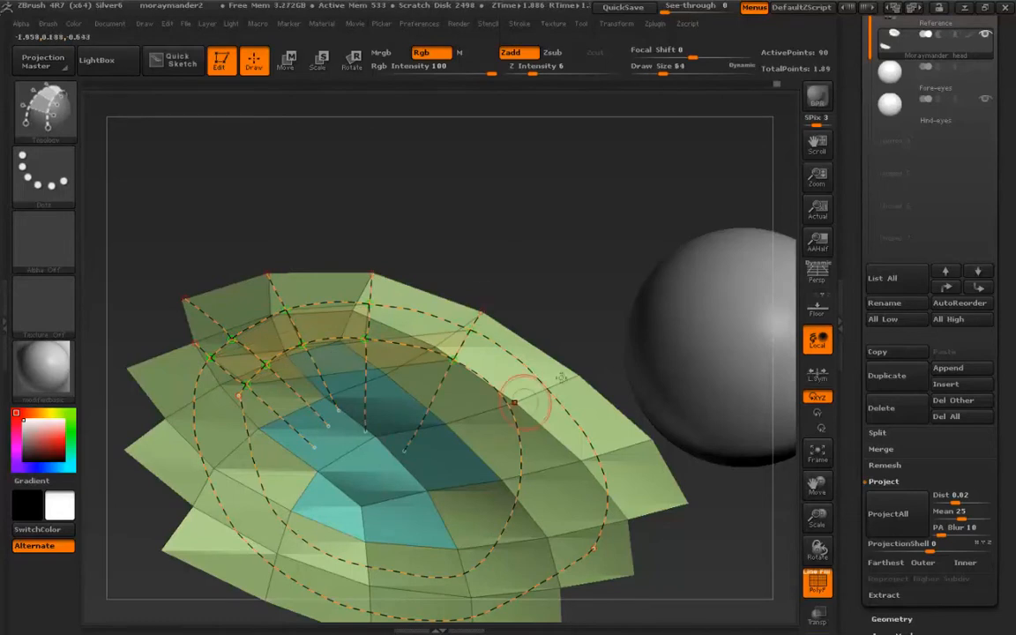
left_click_drag(575, 376, 439, 446)
left_click_drag(652, 441, 454, 473)
left_click_drag(687, 504, 466, 498)
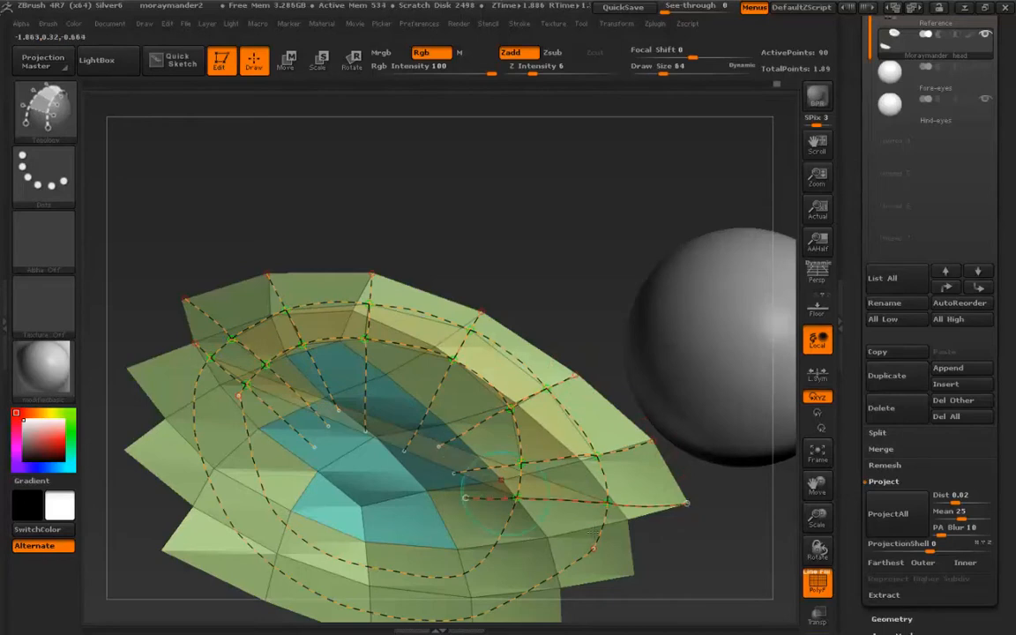
Draw crossing curves from the outer vertices along the patch's lower-right and lower edge inward through both loops
left_click_drag(531, 527, 456, 518)
right_click_drag(456, 518, 418, 448, "alt")
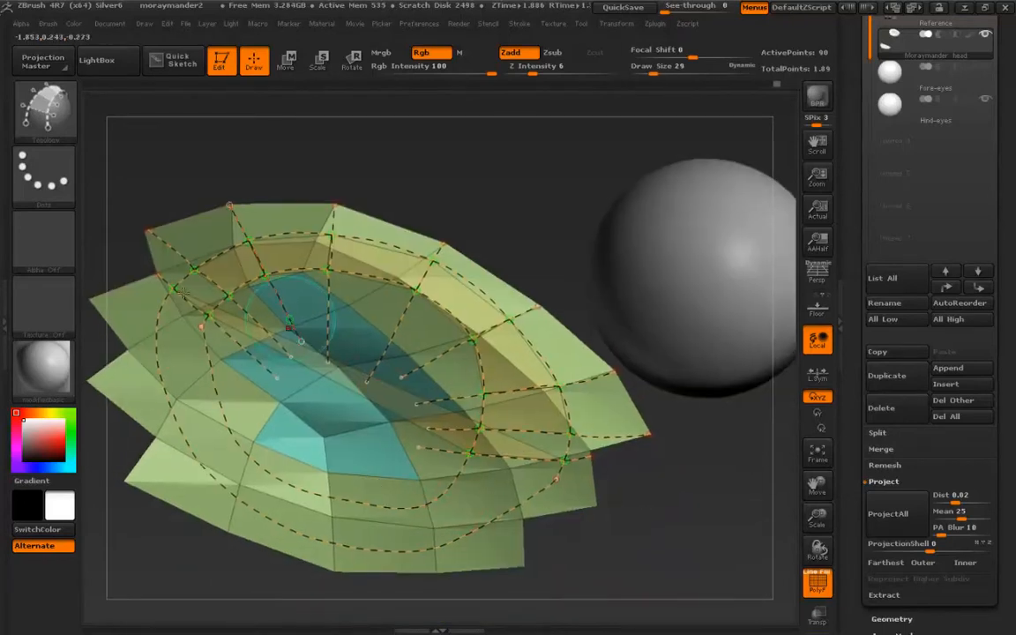
right_click_drag(404, 505, 347, 482, "alt")
left_click_drag(349, 483, 463, 461)
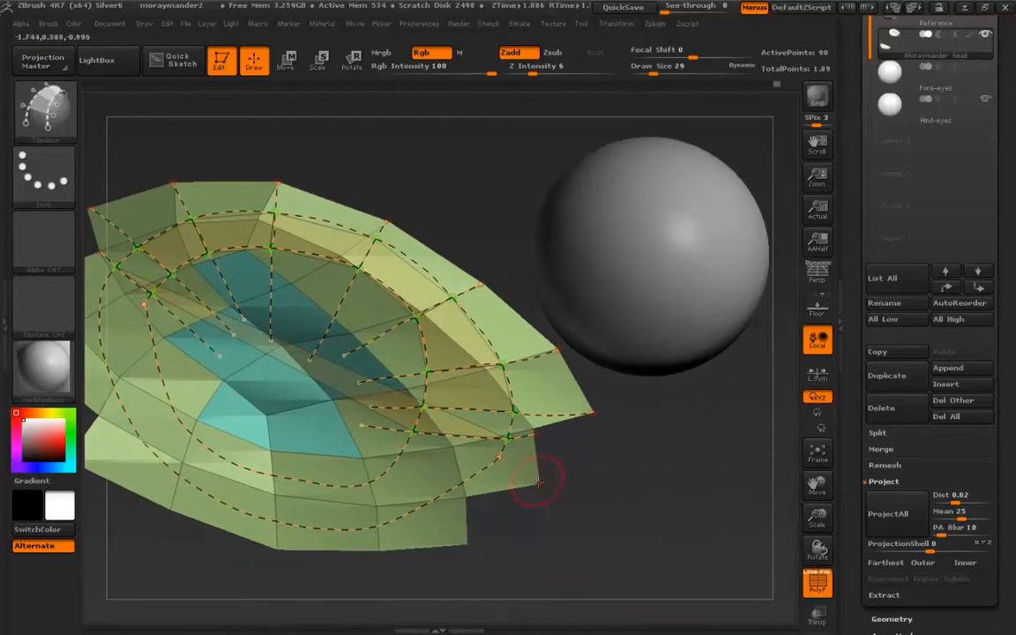
left_click_drag(536, 483, 323, 436)
mouse_move(379, 551)
left_mouse_down()
mouse_move(254, 390)
mouse_move(221, 364)
left_mouse_up()
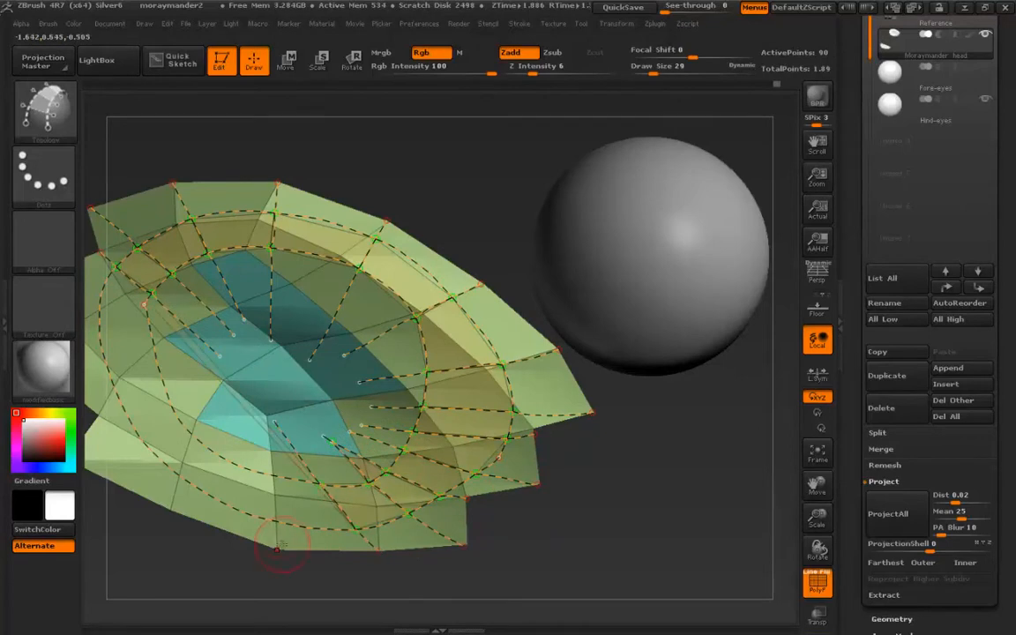
left_click_drag(276, 527, 222, 377)
Continue the crossing curves through both loops from the lower-left and left outer vertices of the patch
right_click_drag(215, 387, 255, 409, "alt")
left_click_drag(291, 483, 327, 370)
right_click_drag(222, 408, 196, 479, "alt")
left_click_drag(175, 507, 196, 493)
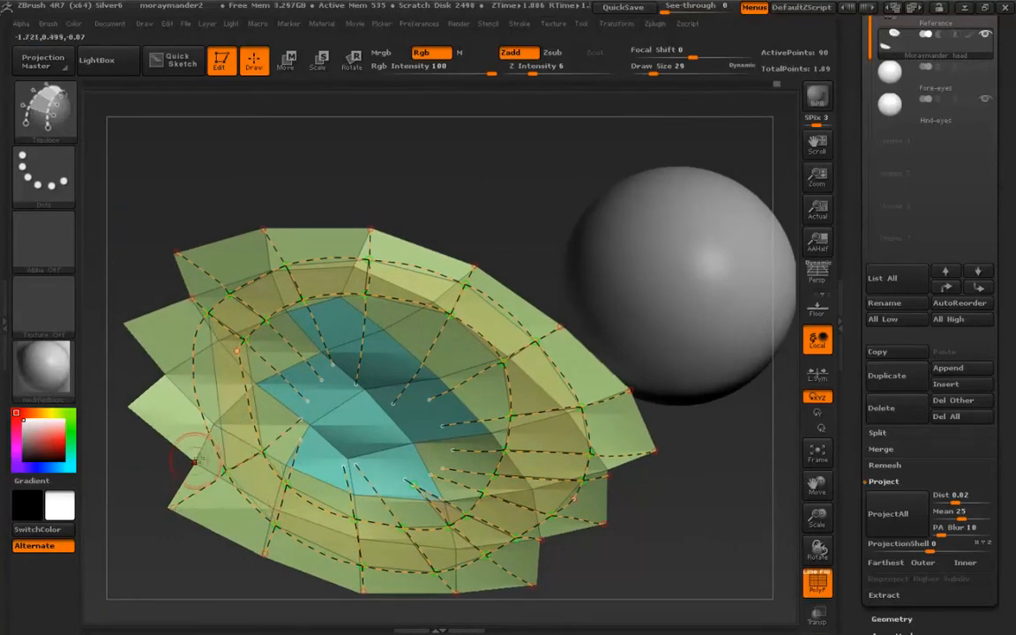
left_click_drag(132, 406, 219, 399)
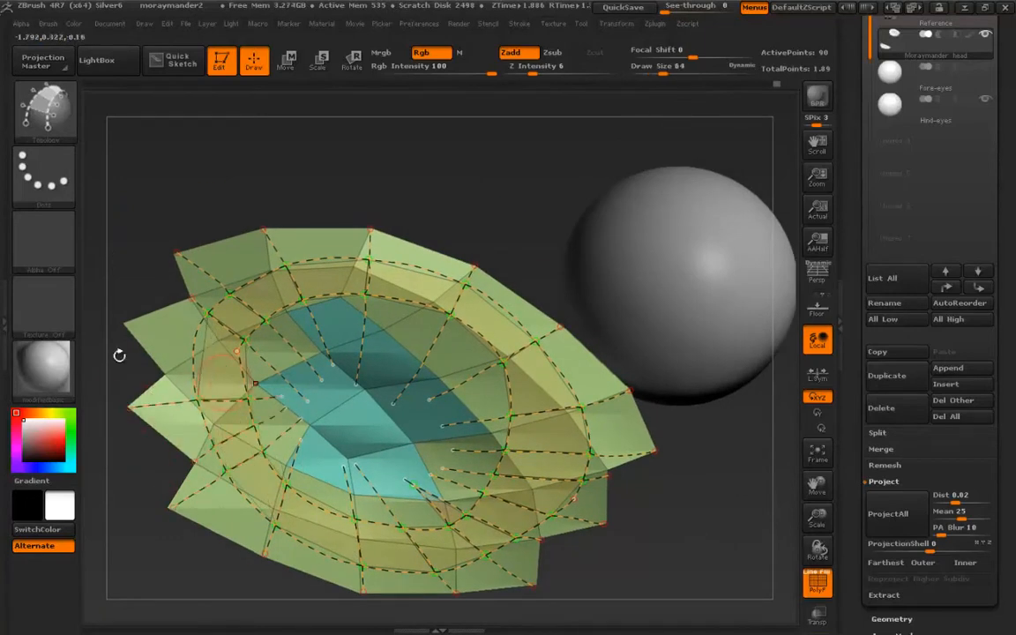
left_click_drag(131, 362, 105, 357, "alt")
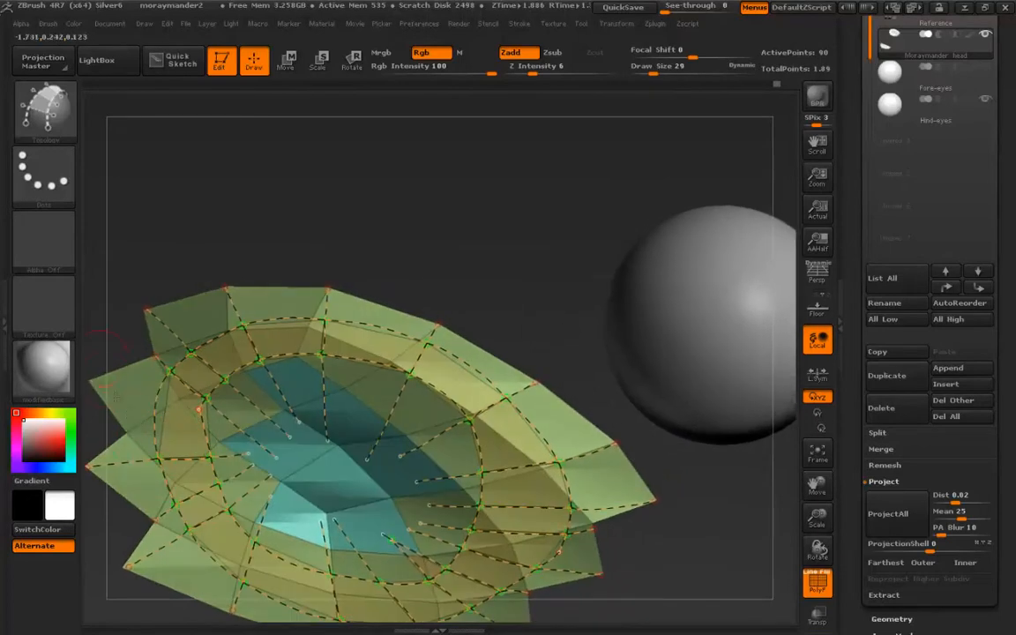
left_click_drag(125, 432, 147, 360, "alt")
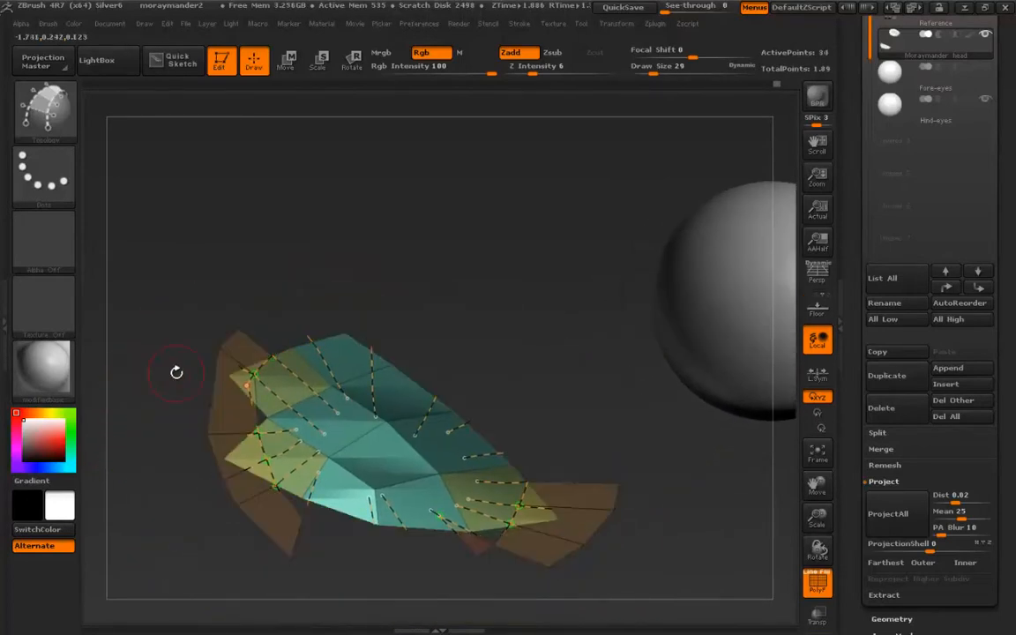
key("ctrl+z")
key("ctrl+z")
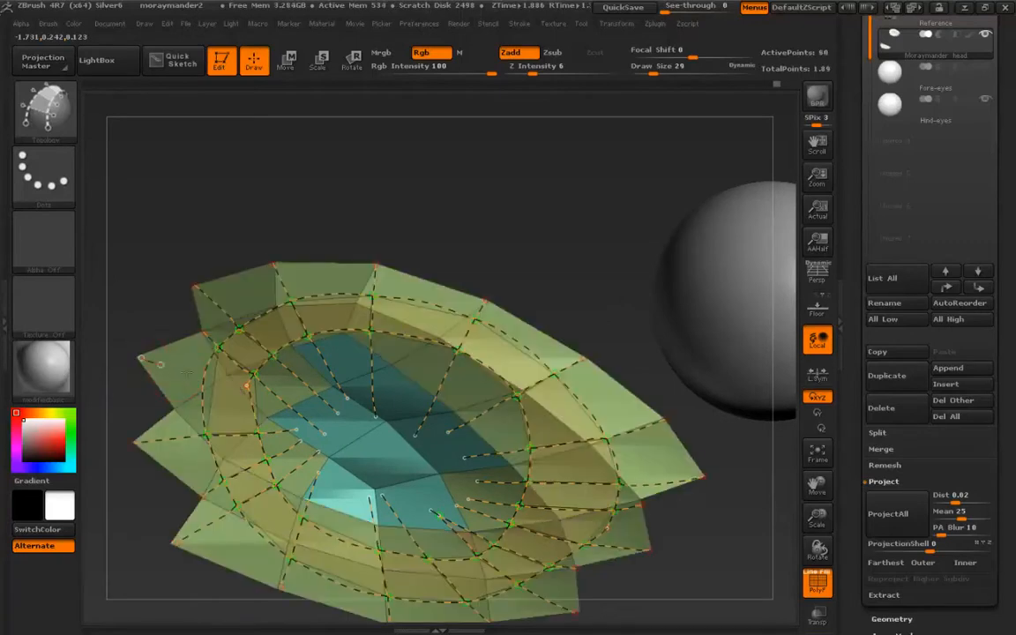
Draw the remaining crossing curves at the patch's left edge and trim the crossing curves' ends inside the inner loop
left_click(205, 391)
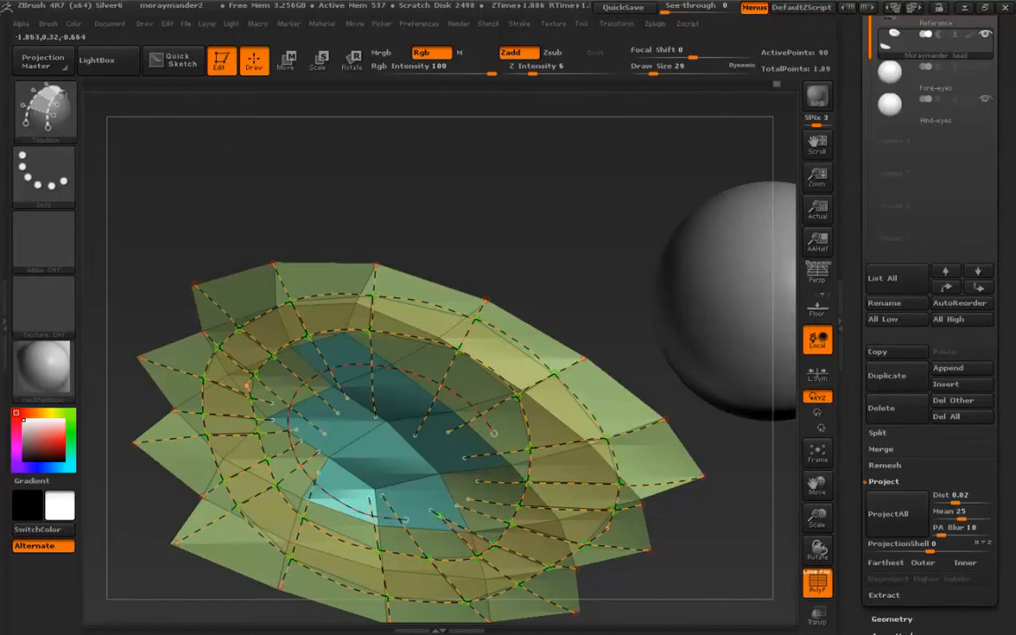
left_click_drag(478, 412, 441, 397, "alt")
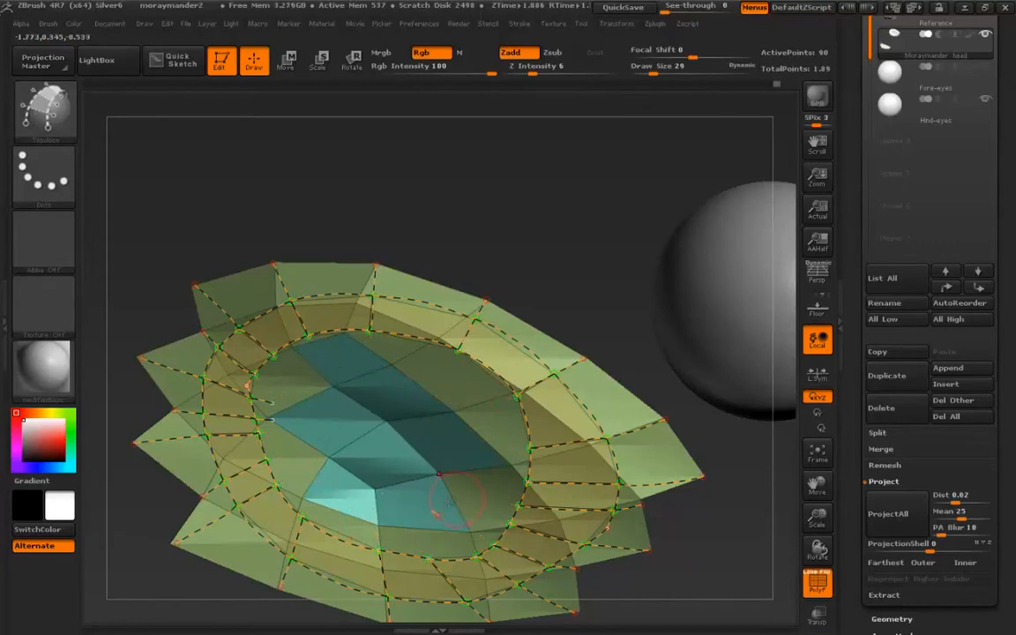
left_click_drag(210, 576, 201, 517)
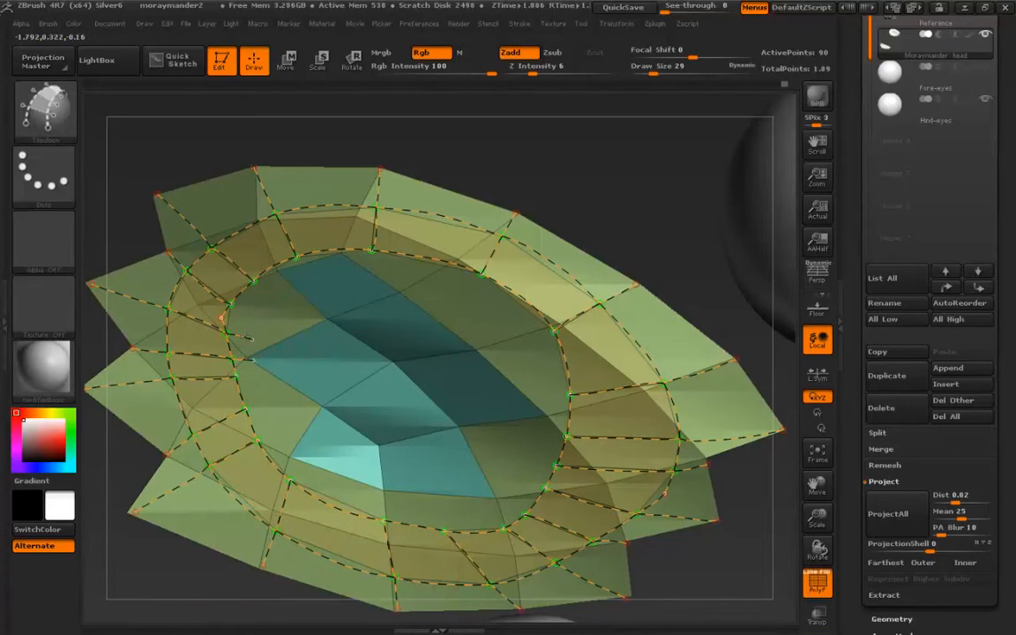
right_click_drag(310, 421, 262, 400, "alt")
Draw three curves across the eye opening, linking crossing points on the inner loop's upper side to its lower side
left_click(301, 289)
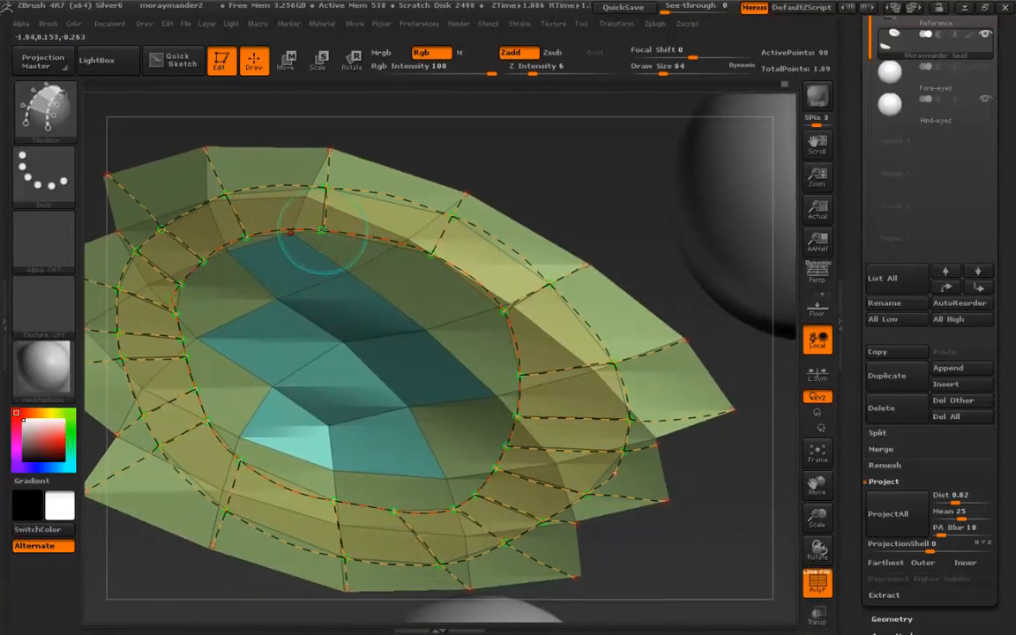
left_click_drag(240, 460, 239, 463)
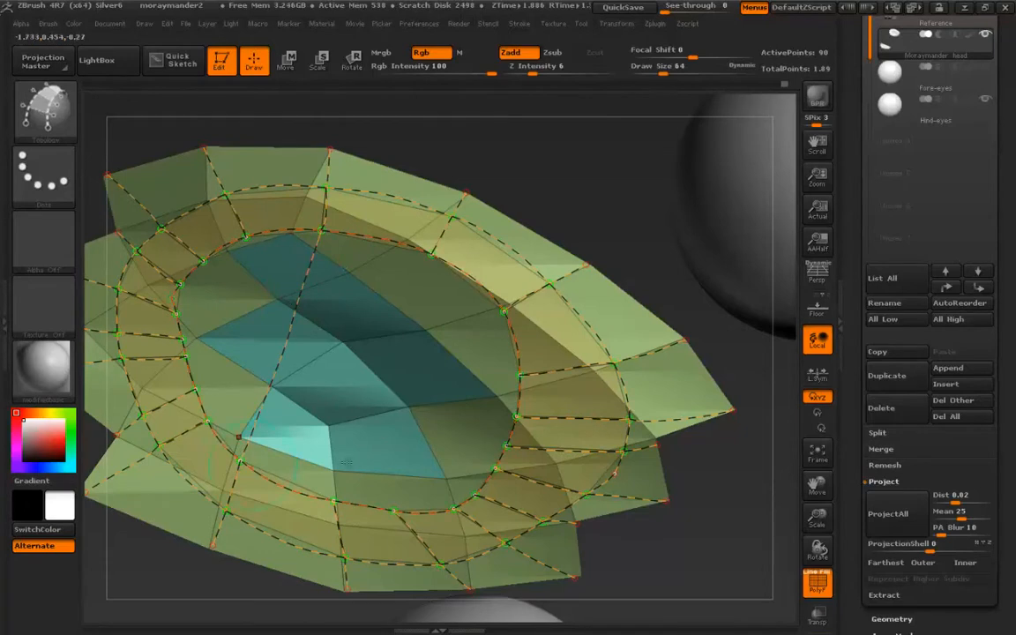
left_click_drag(431, 254, 343, 460)
left_click_drag(333, 501, 333, 502)
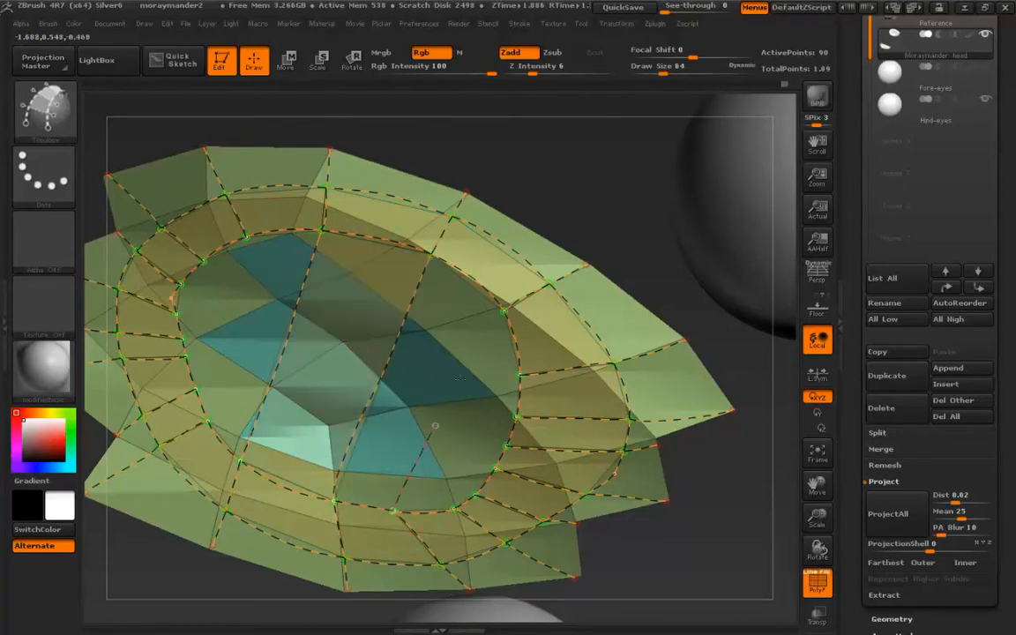
left_click_drag(505, 307, 504, 311)
Draw lengthwise curves across the eye opening between the inner loop's left and right crossing points, intersecting the three transverse curves
right_click_drag(472, 370, 483, 404, "alt")
left_click_drag(508, 431, 417, 385)
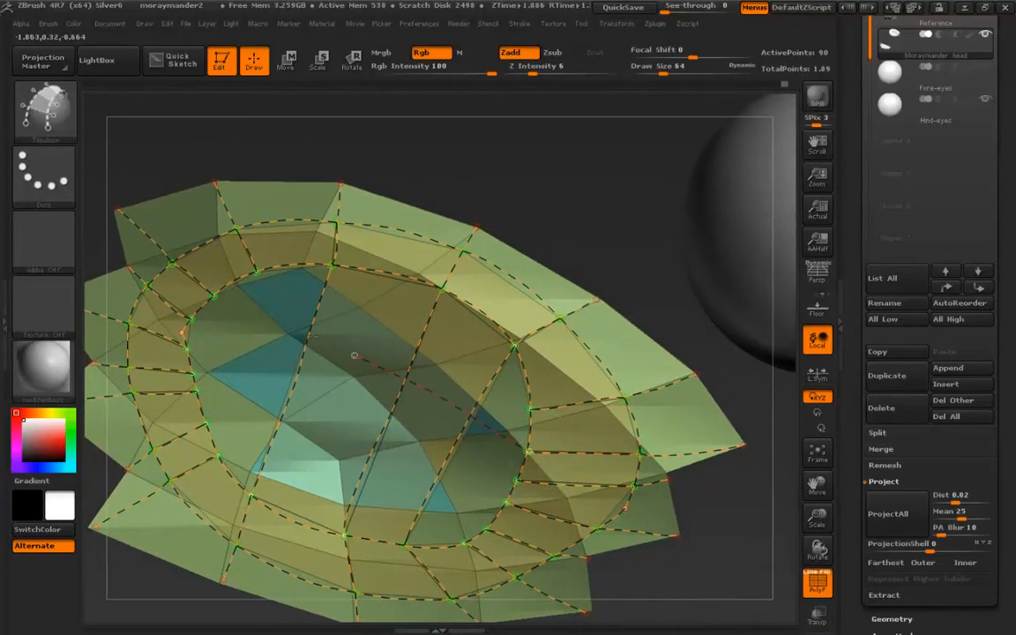
left_click_drag(212, 294, 213, 295)
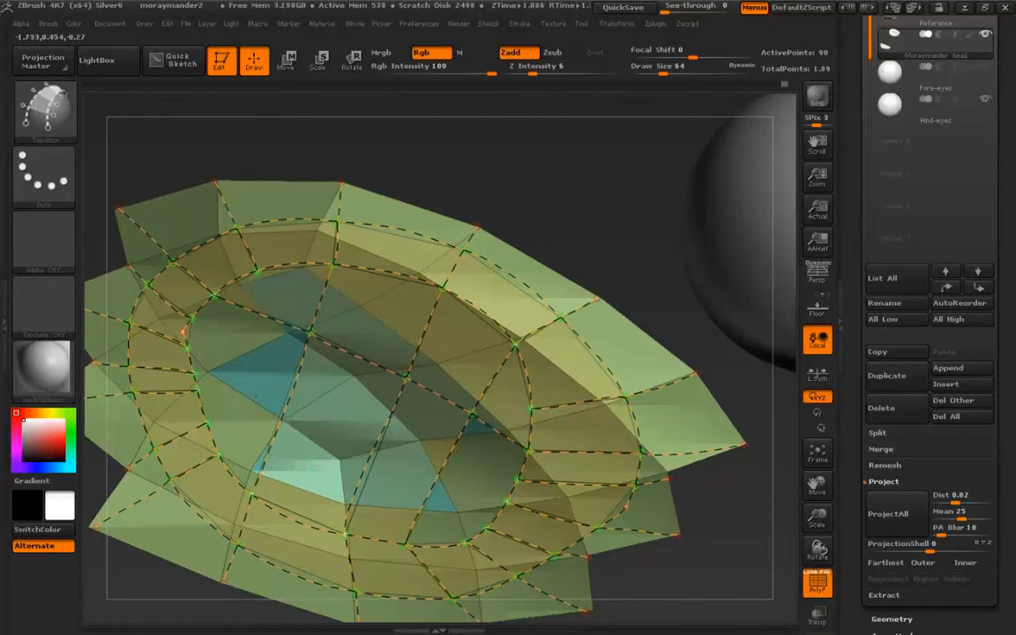
right_click_drag(189, 280, 169, 222, "alt")
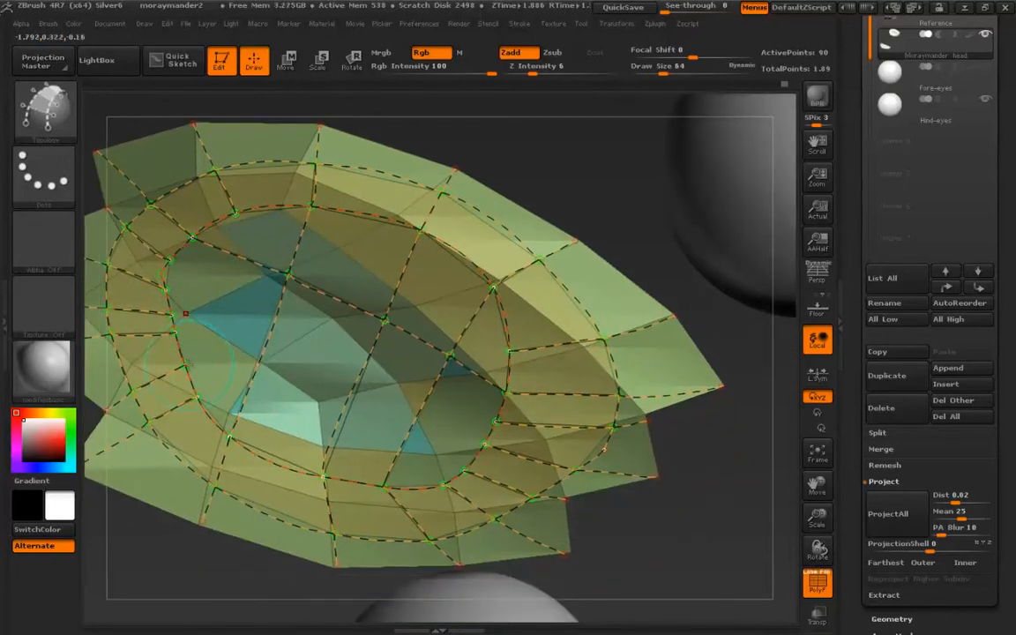
left_click_drag(244, 384, 413, 447)
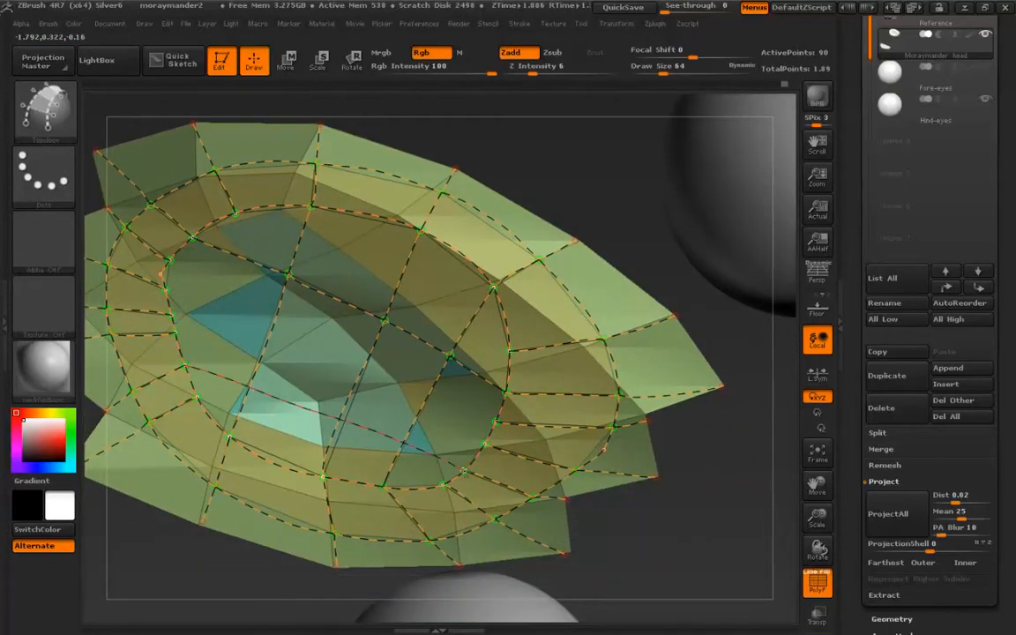
right_click_drag(452, 465, 457, 499, "alt")
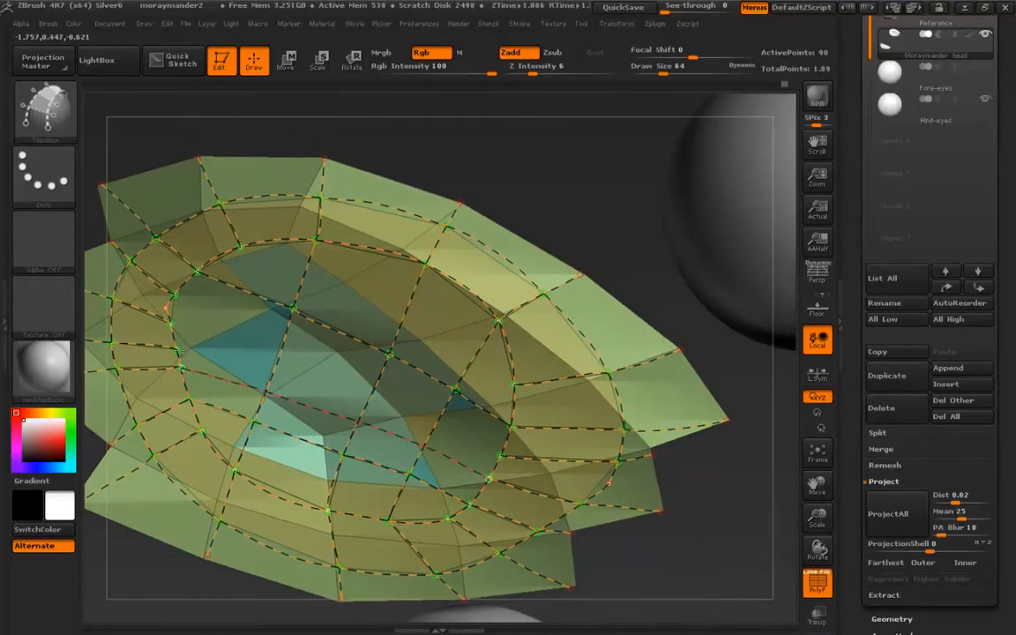
left_click_drag(208, 357, 468, 441)
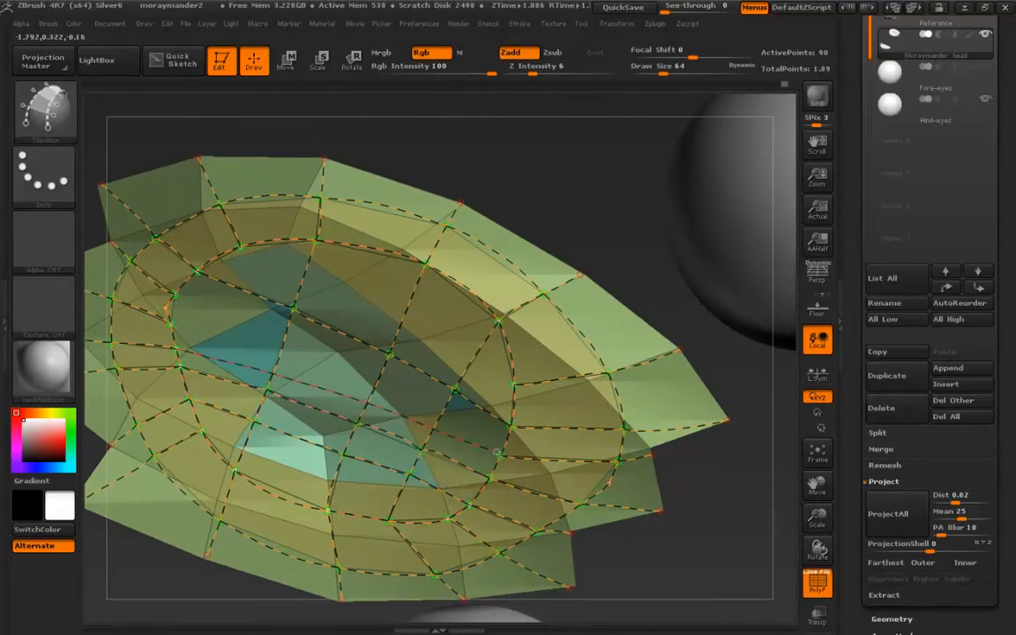
right_click_drag(204, 402, 225, 475, "alt")
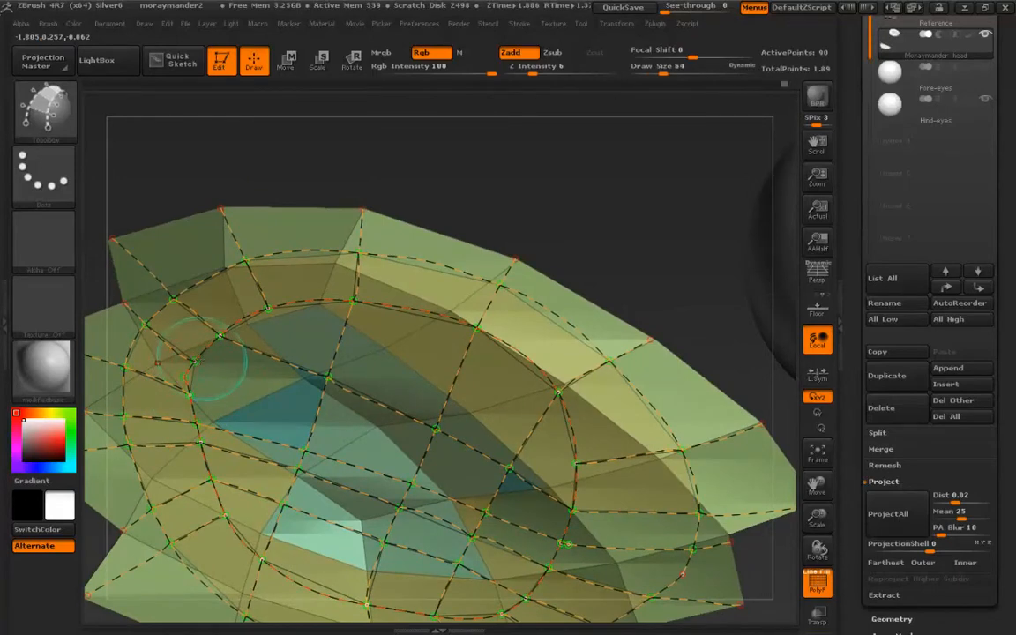
Draw a short curve from the inner loop's upper-left crossing point to the nearest grid intersection inside the eye opening
right_click_drag(209, 363, 199, 327, "alt")
left_click_drag(165, 283, 256, 374)
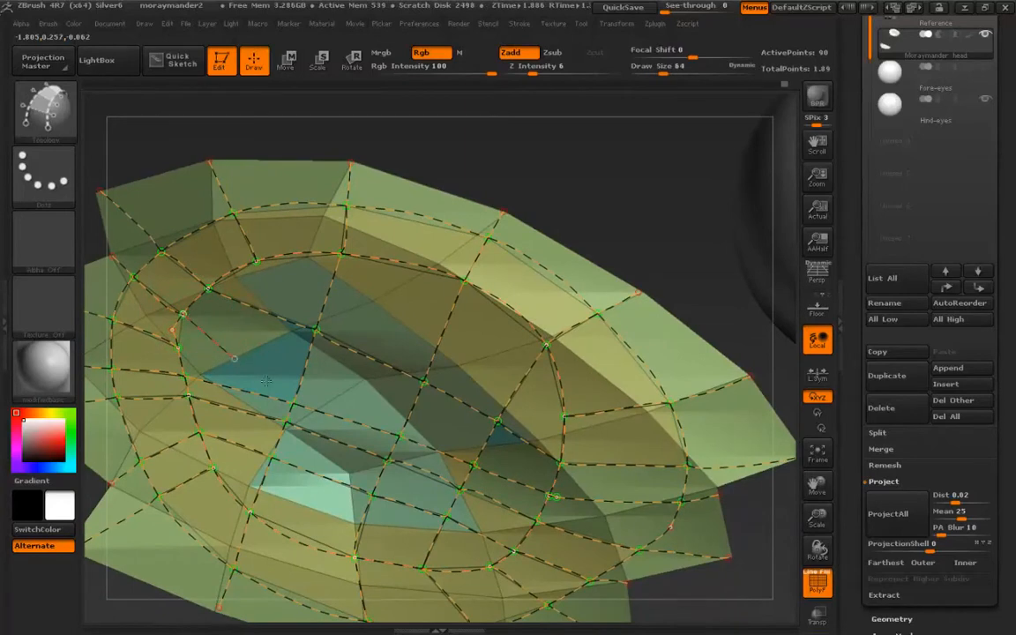
left_click_drag(293, 405, 296, 407)
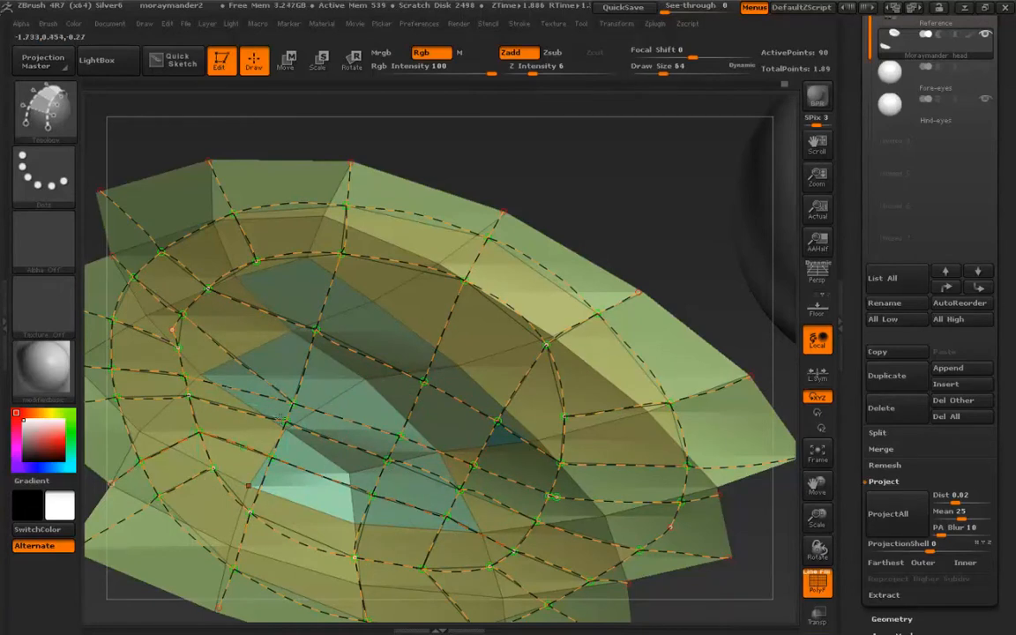
Trim the crossing curve between the two loops at the eye's left corner and redraw it from the inner to the outer loop
right_click_drag(232, 438, 212, 417, "ctrl")
mouse_move(126, 236)
right_mouse_down()
mouse_move(182, 340)
mouse_move(173, 309)
right_mouse_up()
left_click_drag(209, 337, 171, 309, "alt")
left_click(142, 303)
left_click_drag(209, 300, 199, 377)
mouse_move(167, 374)
right_mouse_down("alt")
mouse_move(201, 381)
mouse_move(335, 452)
right_mouse_up("alt")
left_click(367, 438)
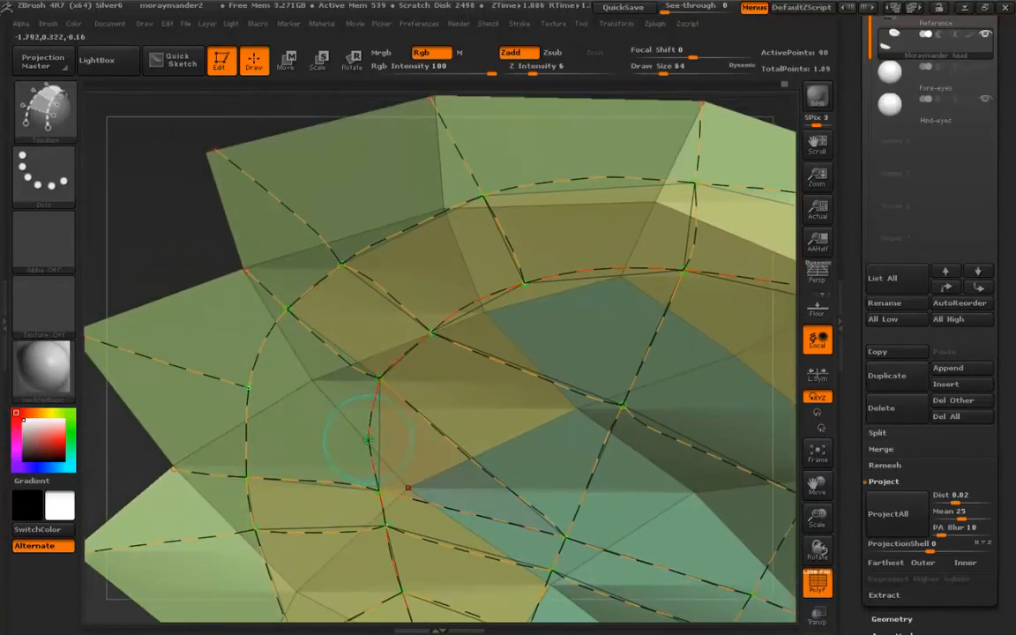
left_click_drag(249, 386, 247, 385)
Erase the misaligned lengthwise curve and its crossing segment between the loops at the eye's right corner
right_click_drag(250, 389, 273, 447, "alt")
right_click_drag(423, 467, 198, 351, "alt")
mouse_move(494, 494)
right_mouse_down("alt")
mouse_move(360, 463)
mouse_move(380, 509)
right_mouse_up("alt")
mouse_move(446, 472)
right_mouse_down()
mouse_move(361, 468)
mouse_move(330, 441)
right_mouse_up()
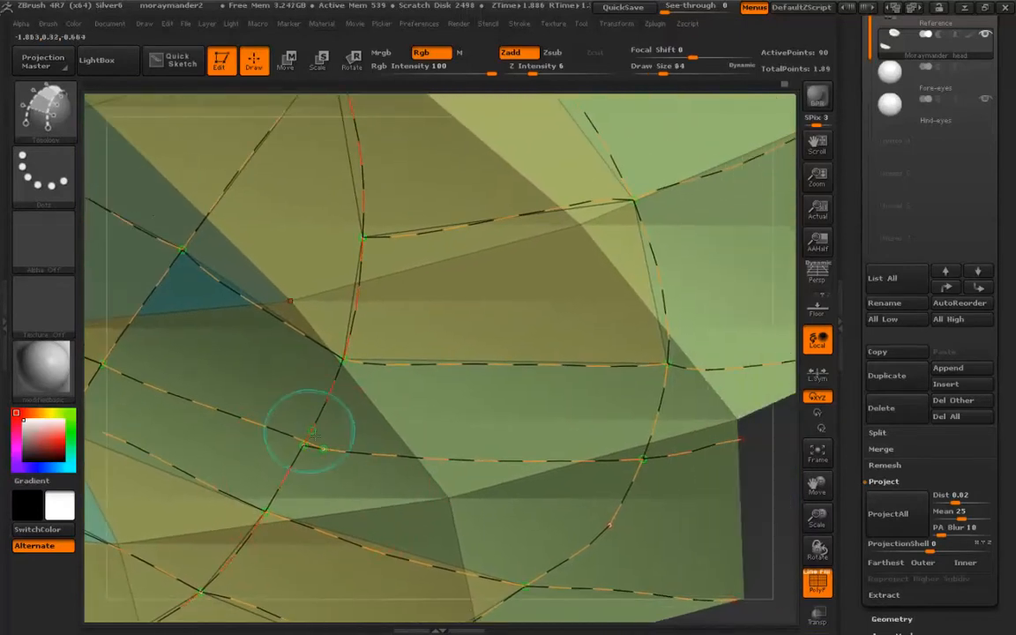
left_click_drag(319, 472, 319, 478, "alt")
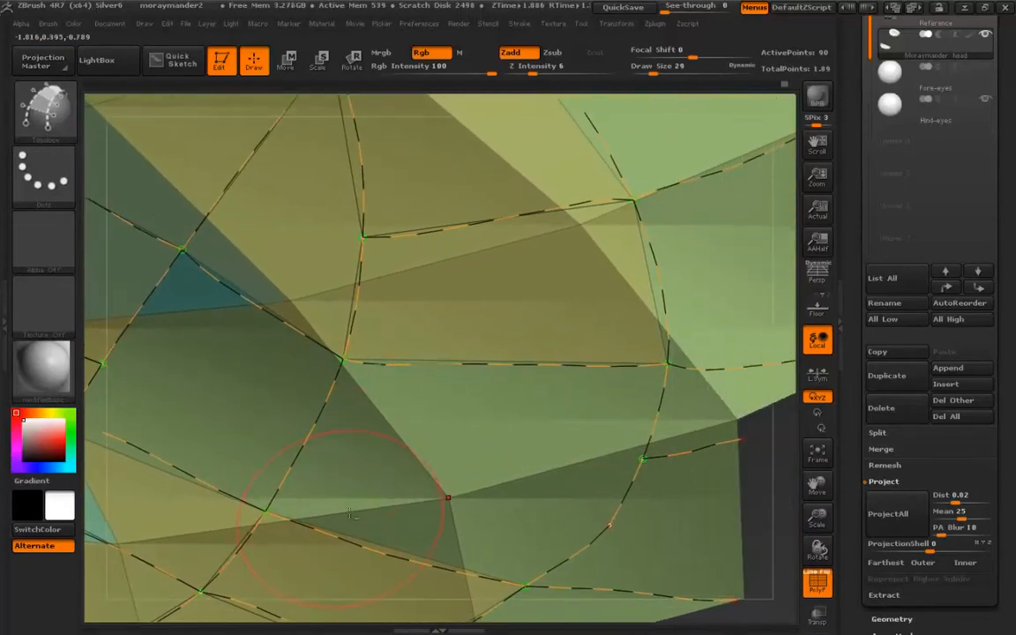
right_click_drag(333, 490, 337, 498, "alt")
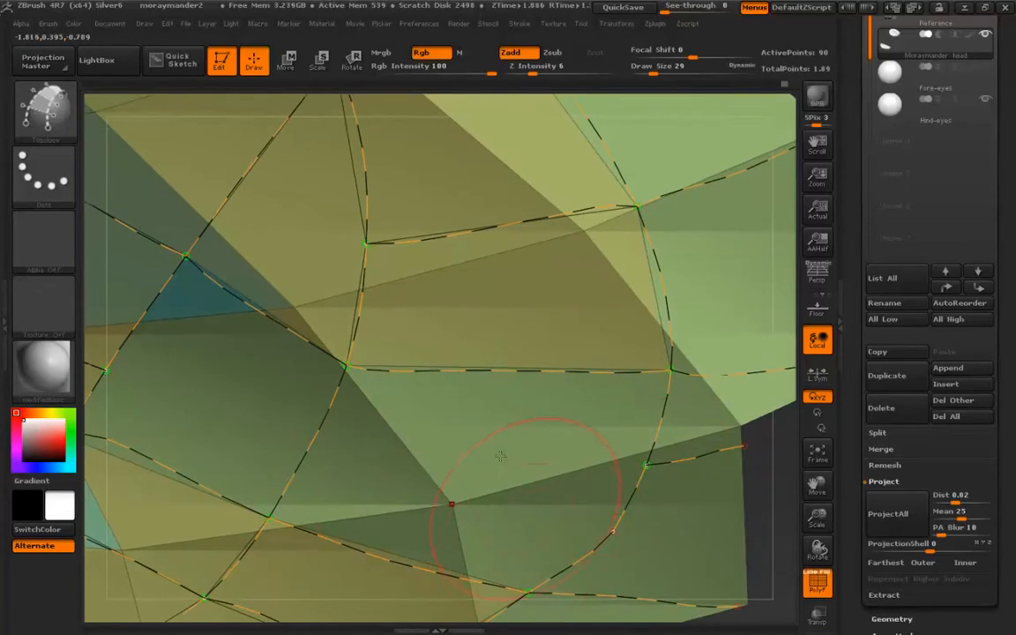
right_click_drag(538, 515, 508, 460, "alt")
left_click(590, 486, "alt")
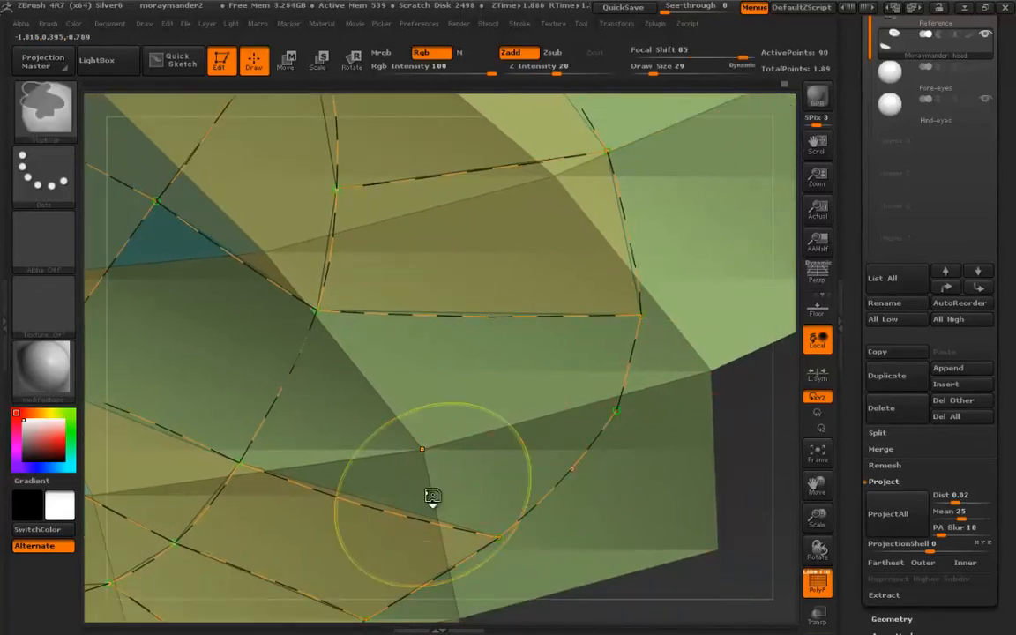
key("ctrl+z")
left_click(585, 473, "alt")
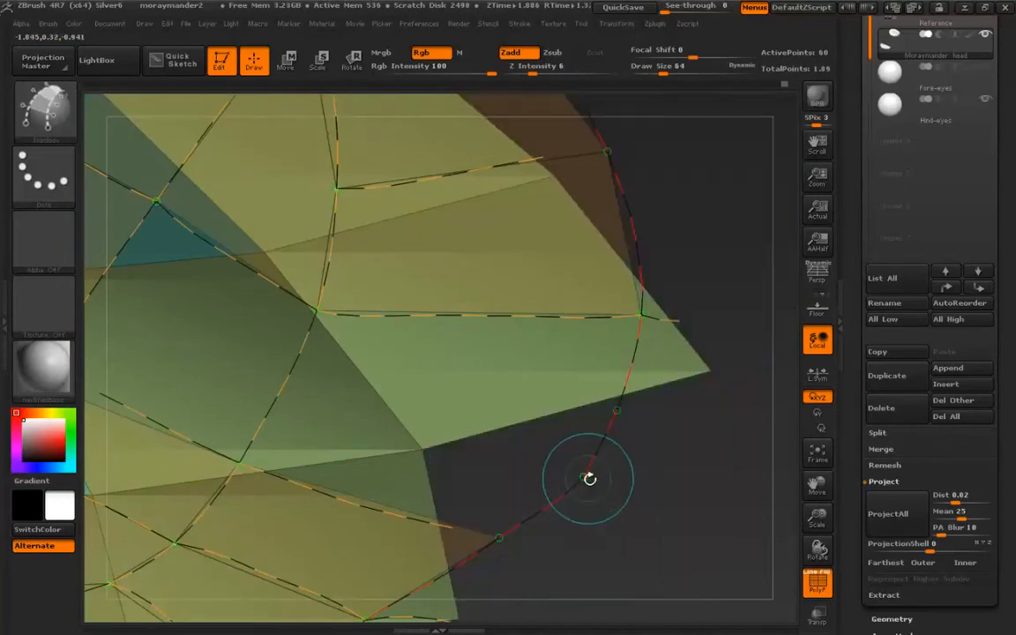
key("ctrl+z")
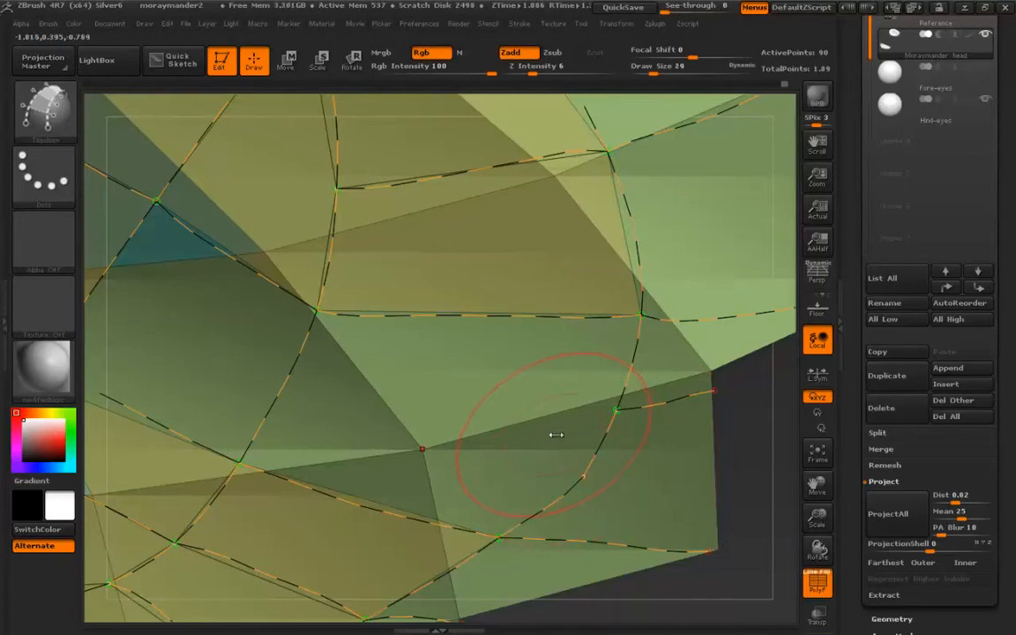
Set Draw Size to 8 and smooth the outer loop curve near its end point at the eye's right corner
key("s")
left_click_drag(555, 435, 545, 438)
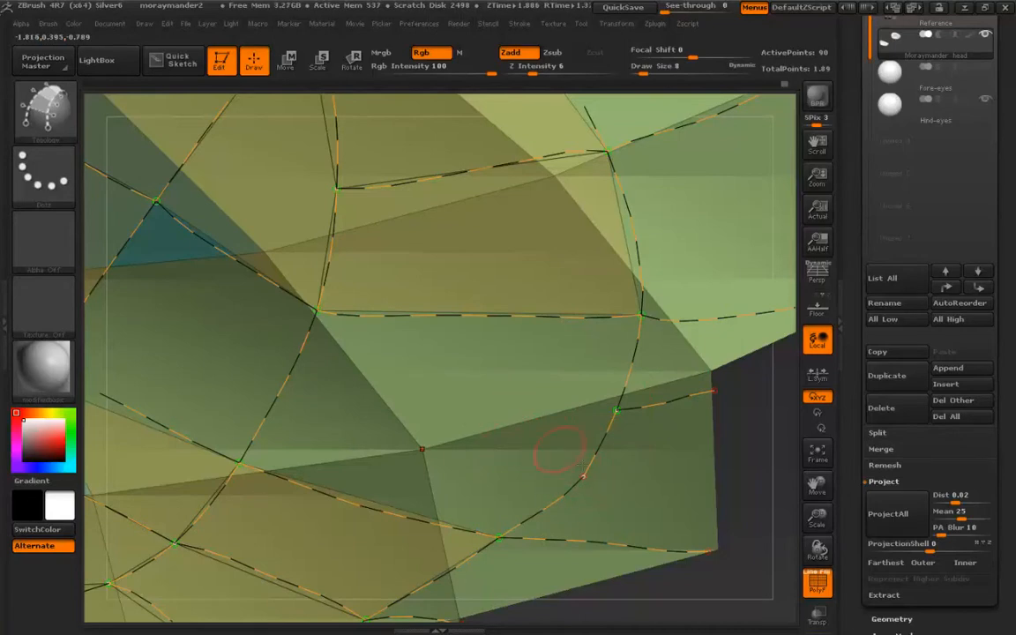
mouse_move(583, 472)
left_mouse_down("shift")
mouse_move(603, 488)
mouse_move(540, 439)
left_mouse_up("shift")
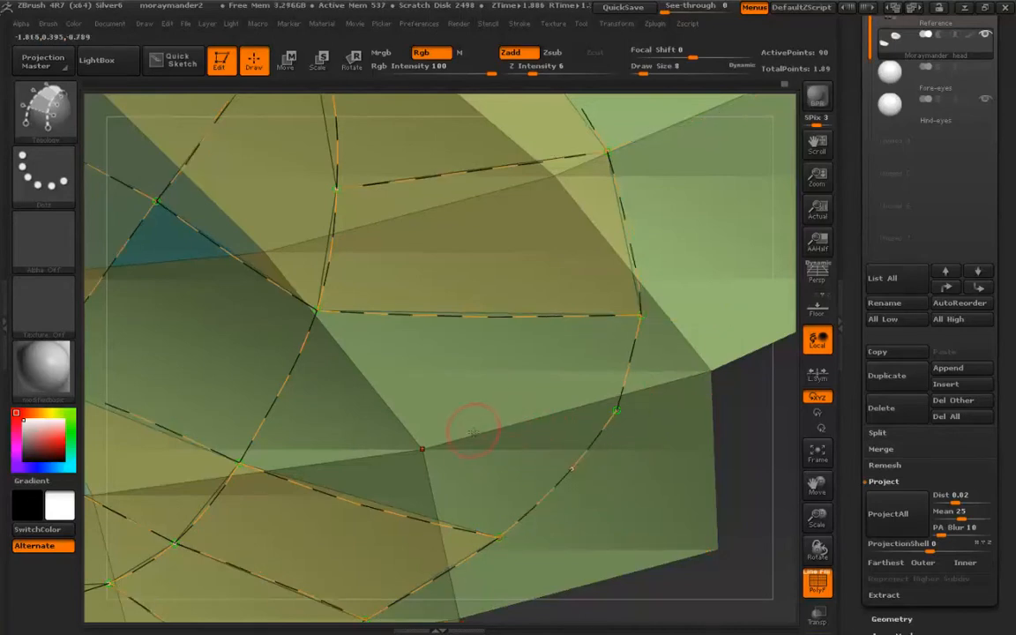
Undo the recent smoothing and trimming of the curves at the outer loop's right corner
key("ctrl+z")
right_click_drag(504, 447, 558, 479)
left_click_drag(531, 476, 520, 478)
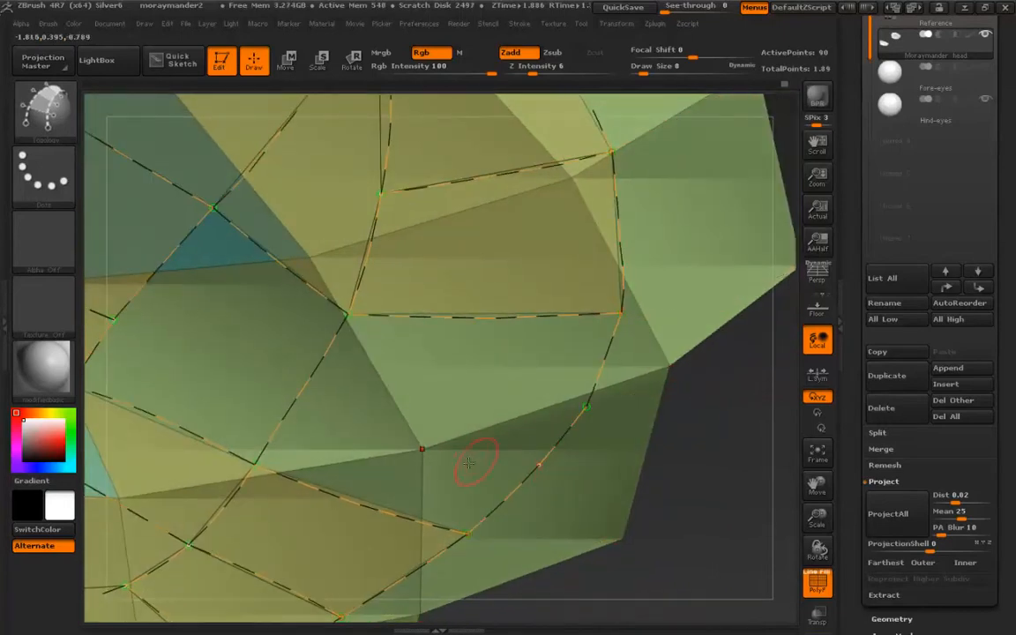
key("ctrl+z")
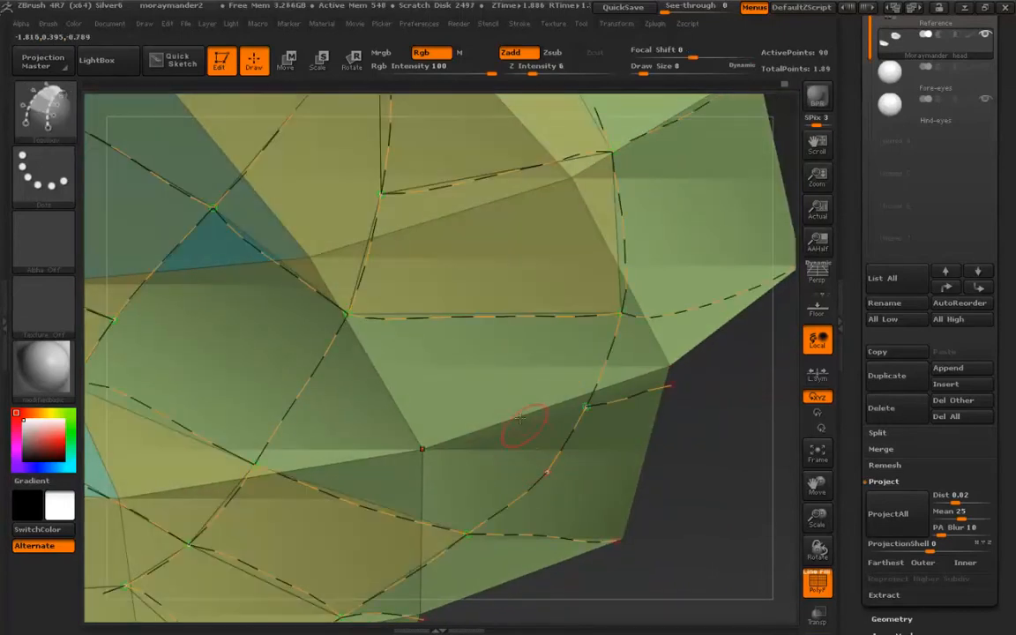
left_click_drag(559, 495, 563, 505, "alt")
key("ctrl+z")
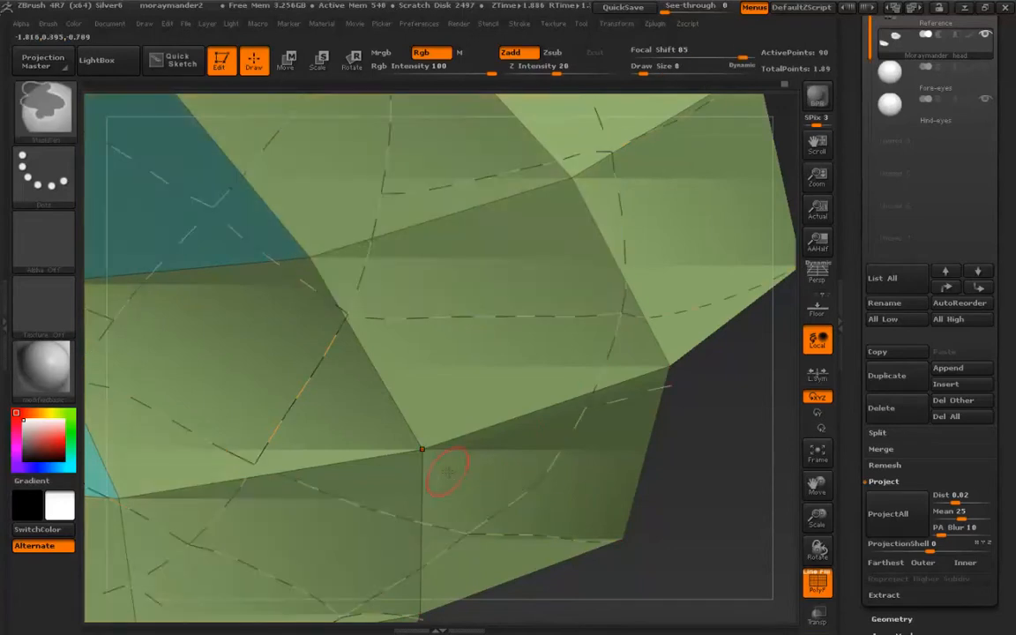
right_click_drag(448, 470, 523, 452, "alt")
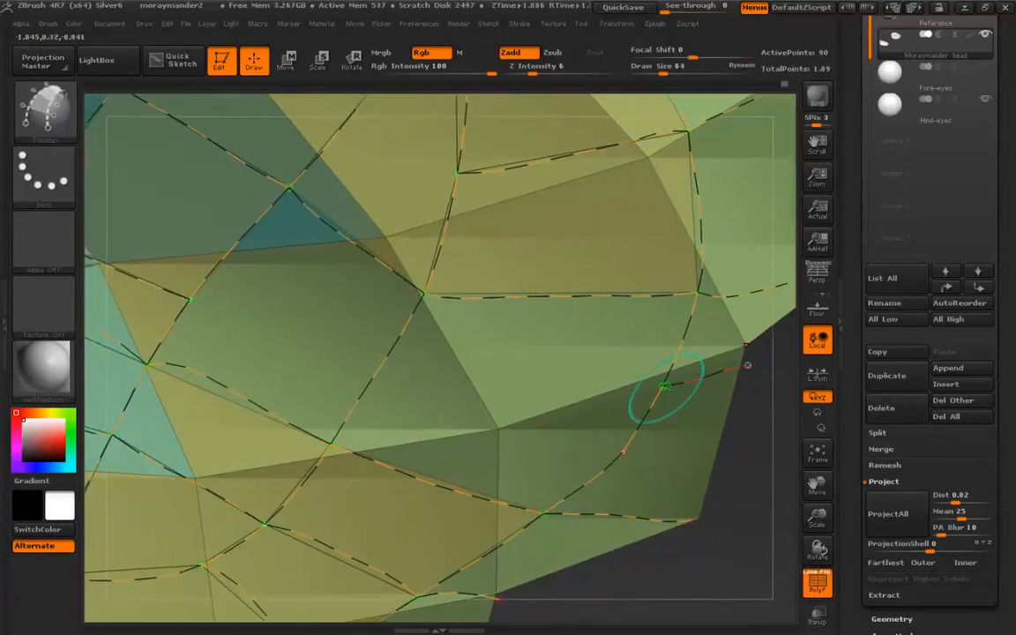
Draw a curve from the outer loop's right-corner crossing across the inner loop to the nearest grid intersection, and set Draw Size to 22
left_click_drag(663, 385, 269, 339)
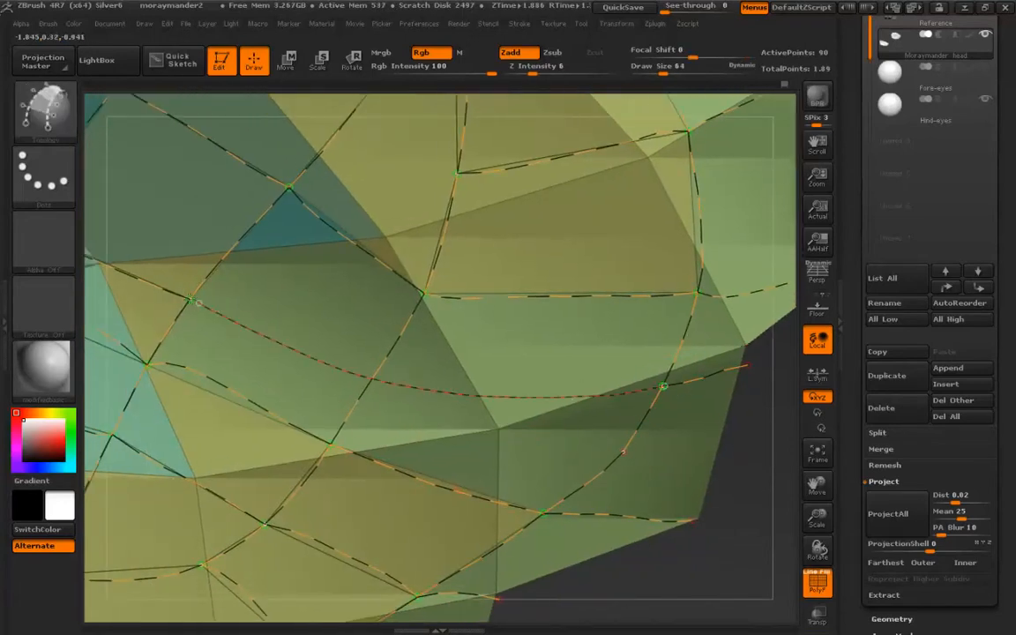
right_click_drag(606, 467, 476, 408, "alt")
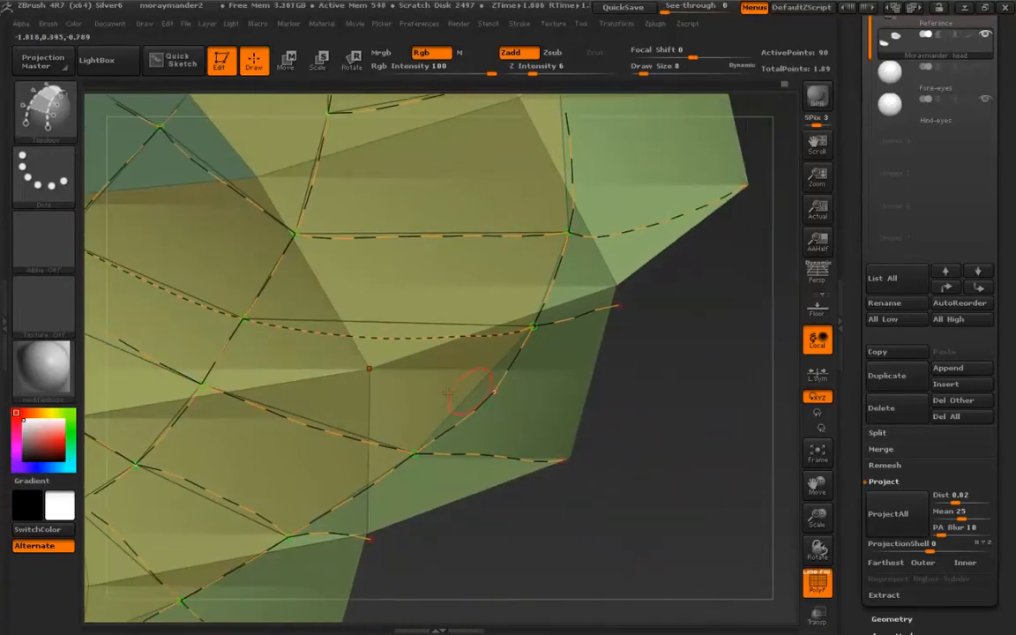
key("s")
left_click_drag(413, 408, 413, 403)
right_click_drag(334, 403, 304, 432, "alt")
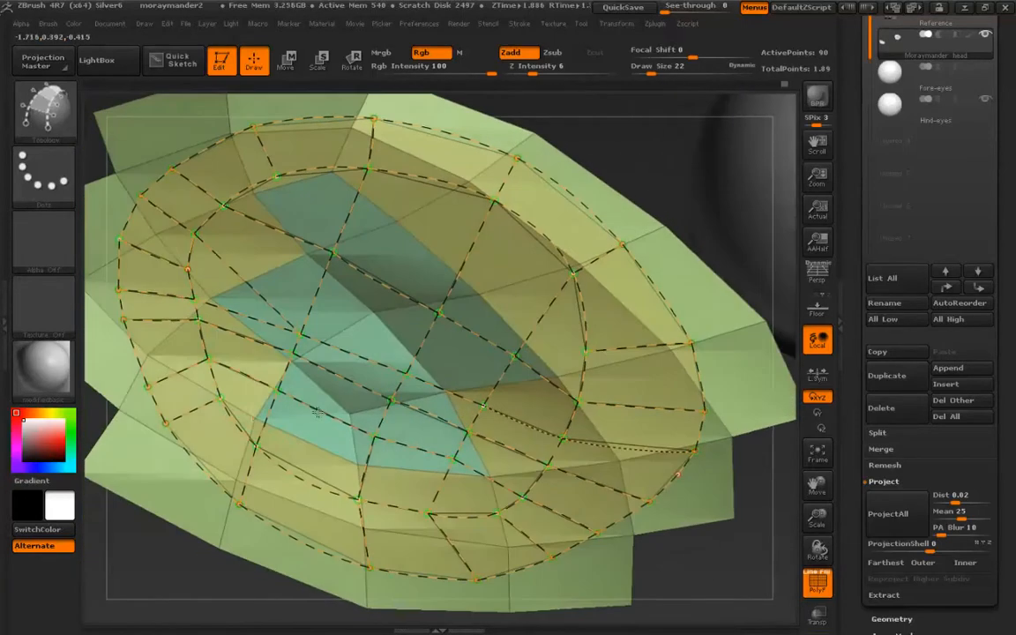
Examine the new curve at the eye's right corner and how it meets the surrounding loops and inner grid
right_click_drag(264, 396, 319, 415)
right_click_drag(622, 493, 456, 488, "alt")
key("s")
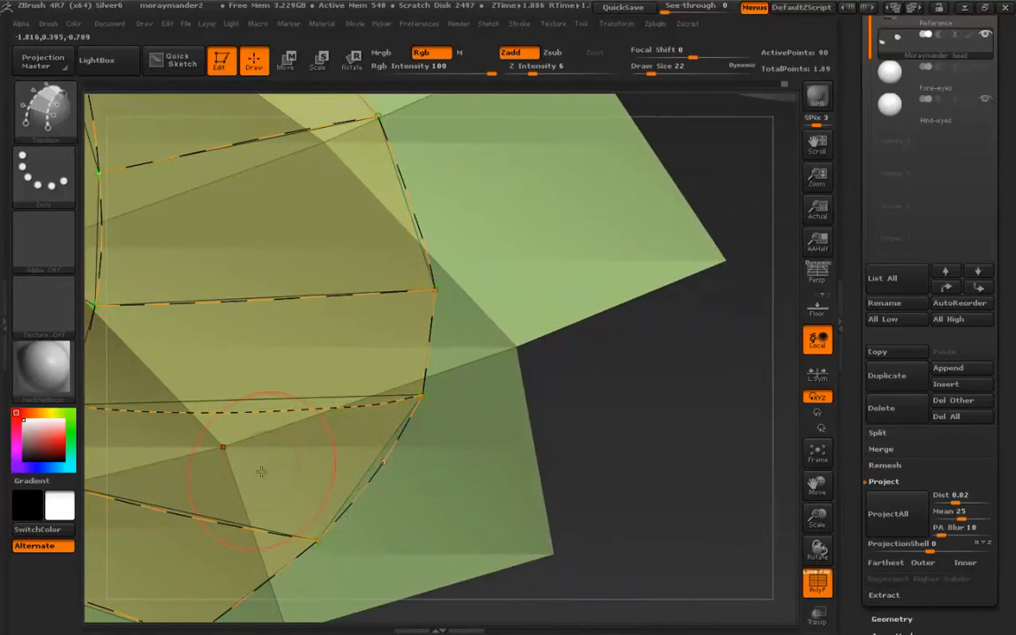
right_click_drag(262, 471, 238, 474)
right_click_drag(240, 538, 502, 491, "ctrl")
right_click_drag(187, 388, 252, 421, "alt")
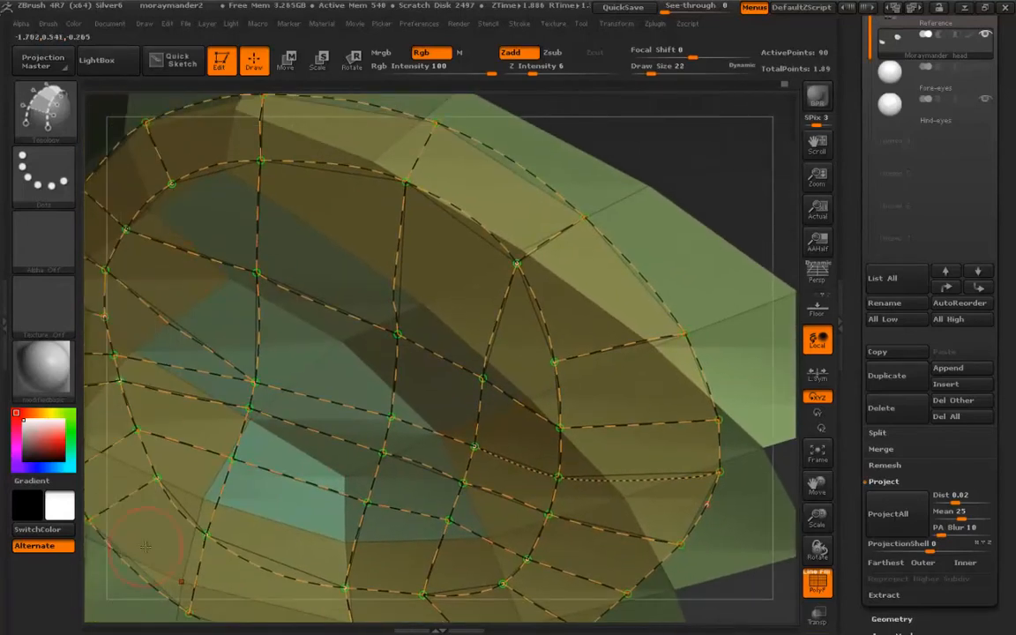
Undo the trimming of the crossing curves' ends outside the outer loop
key("ctrl+z")
right_click_drag(281, 423, 171, 532)
right_click_drag(159, 432, 182, 322)
right_click_drag(266, 435, 280, 360, "ctrl")
left_click_drag(425, 534, 391, 531)
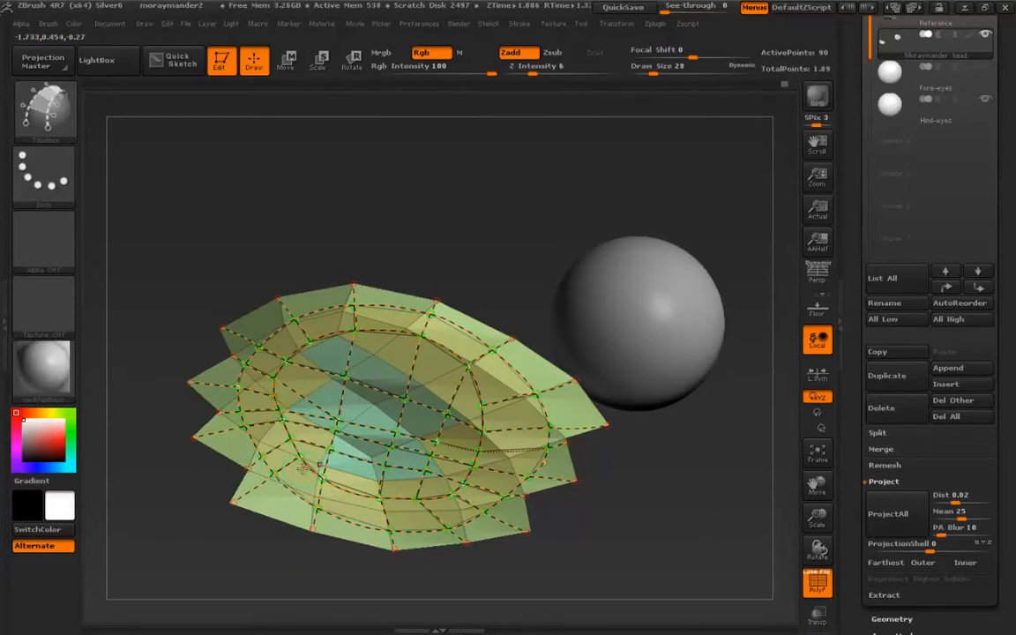
Set Draw Size to 1 and try to generate the eyelid mesh from the topology curves, undoing the stray curve points
type("s1")
key("Return")
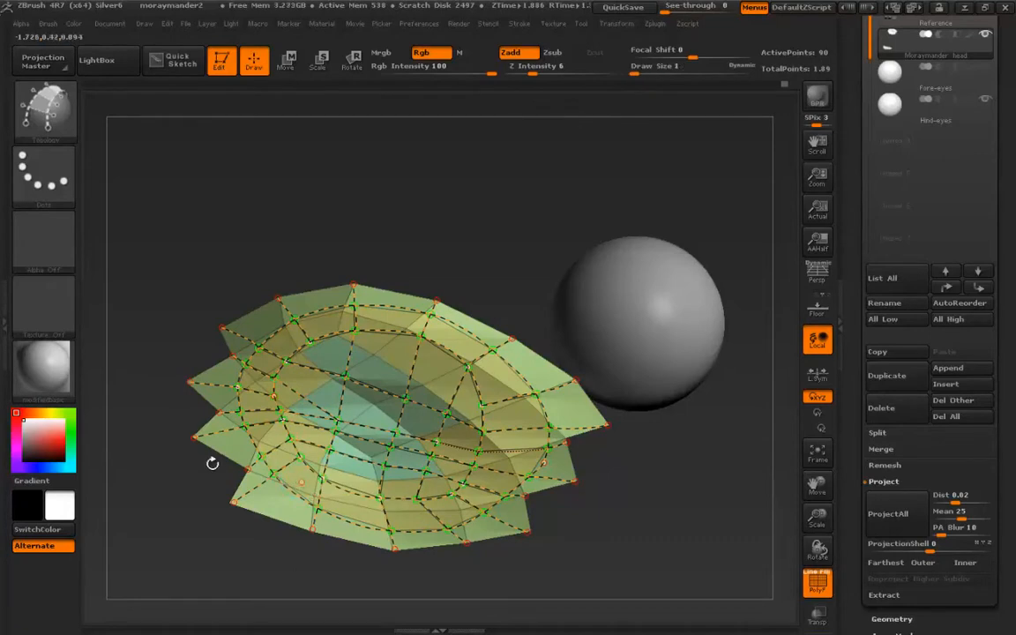
left_click(350, 505)
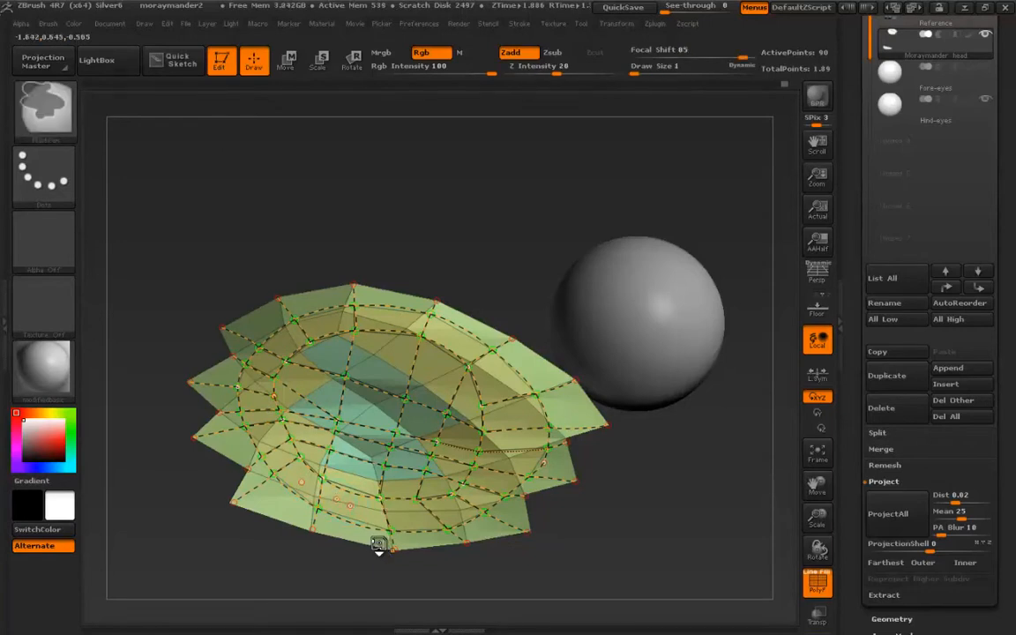
key("ctrl+z")
key("ctrl+z")
key("ctrl+z")
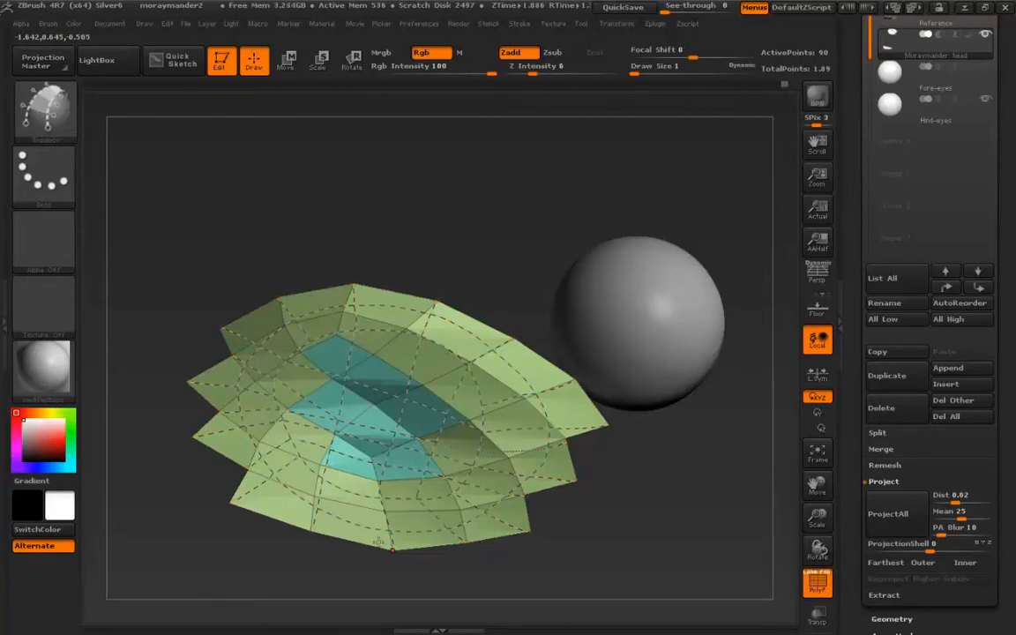
key("ctrl+shift+z")
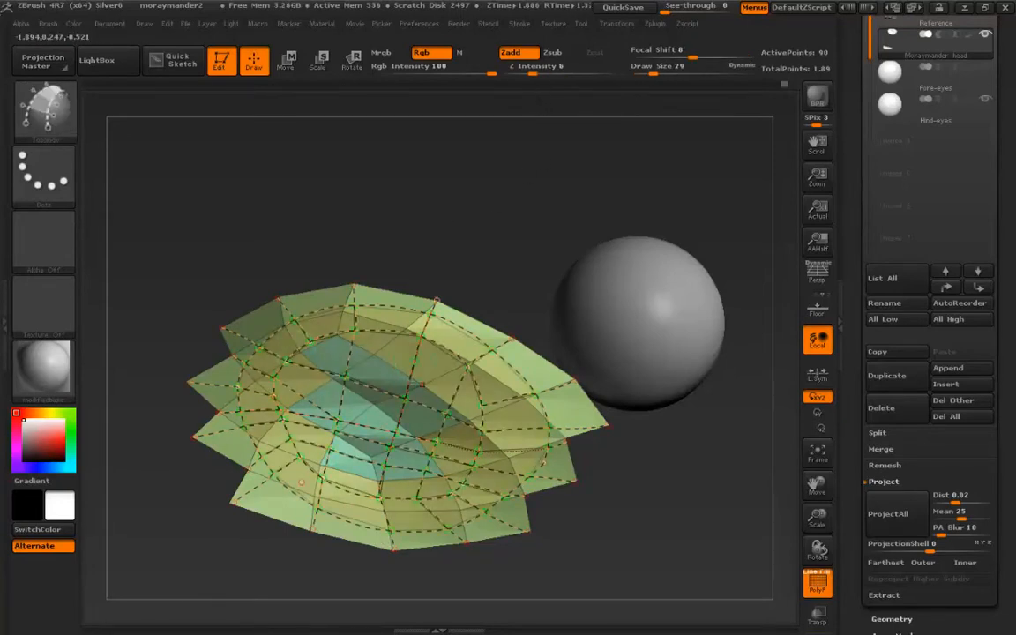
key("ctrl+z")
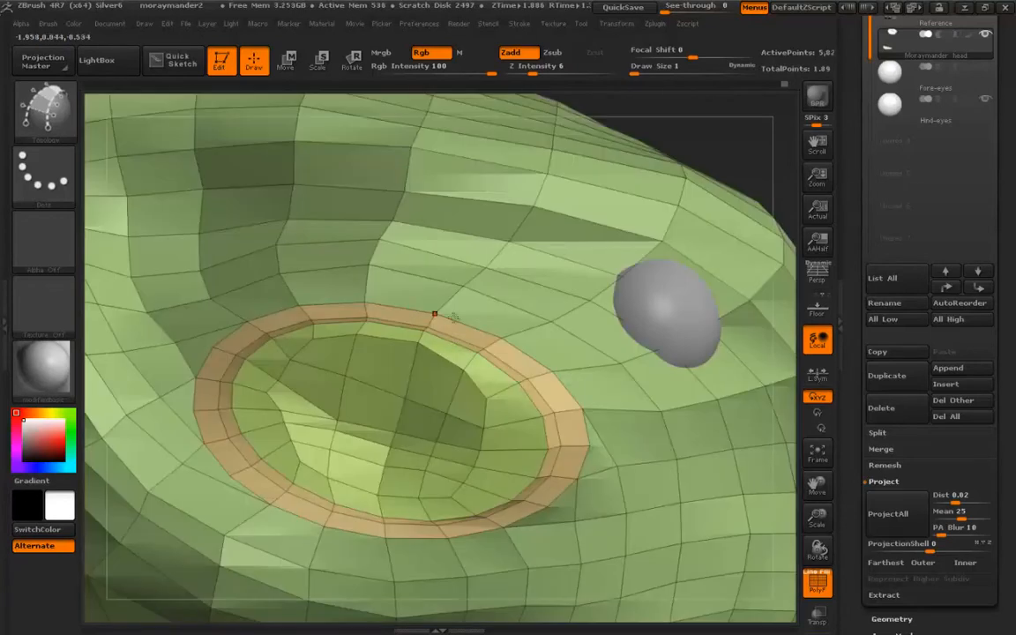
Try smoothing the mesh inside the rear eye opening with Draw Size set to 216
right_click_drag(316, 423, 296, 357, "alt")
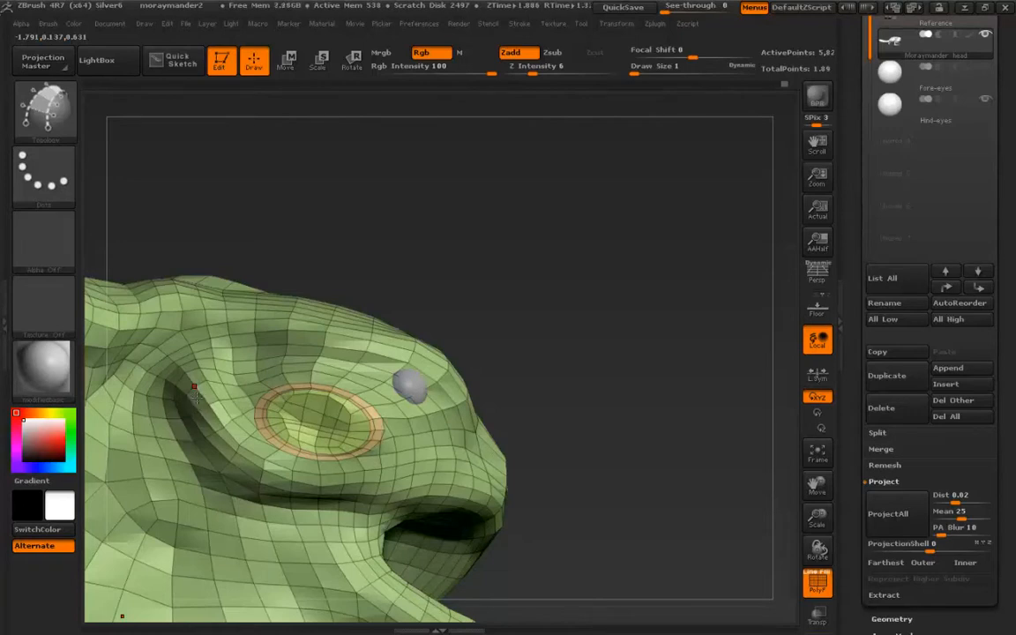
right_click_drag(264, 388, 279, 429, "ctrl")
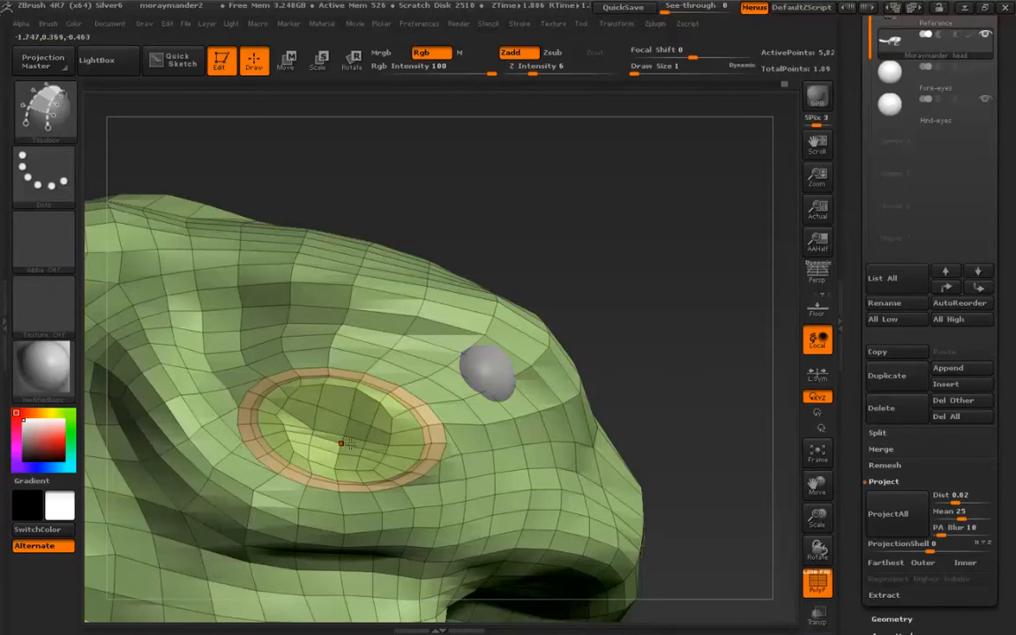
right_click_drag(223, 383, 250, 389)
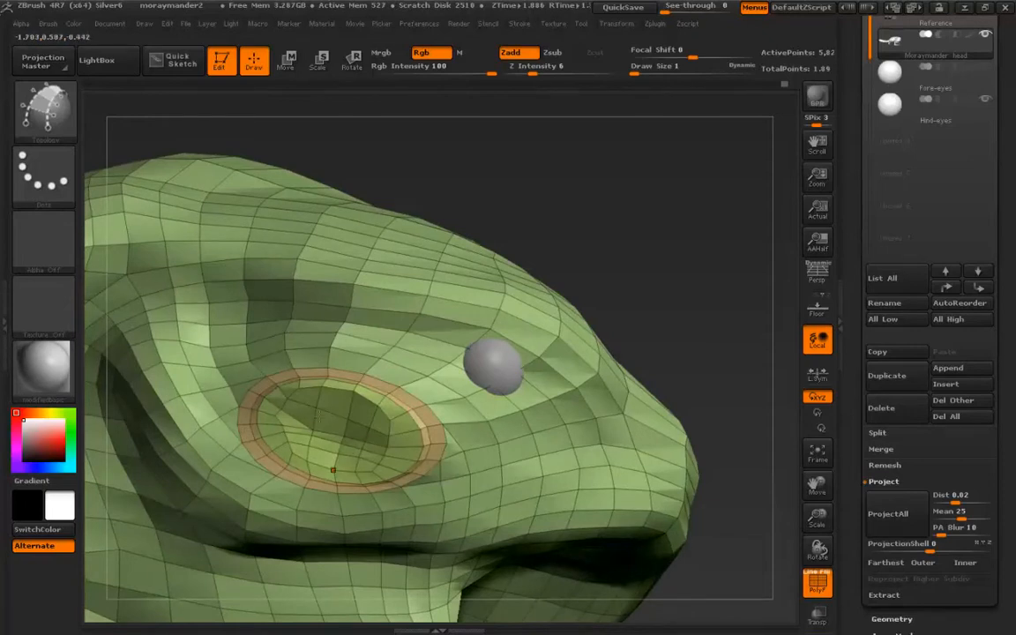
right_click_drag(261, 463, 265, 454, "ctrl")
key("s")
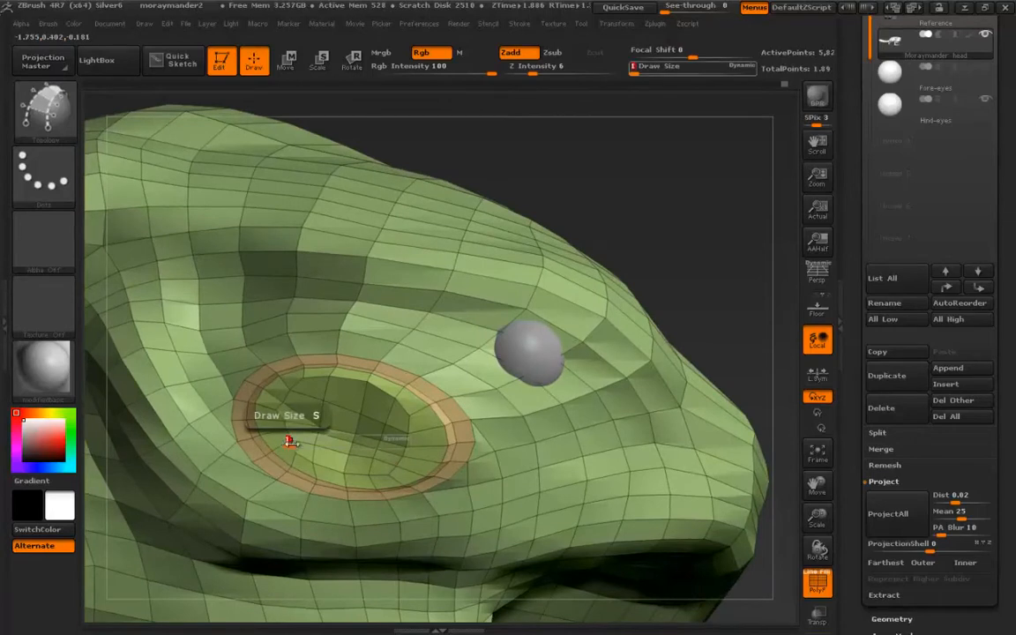
left_click_drag(290, 439, 349, 439)
mouse_move(304, 402)
left_mouse_down("shift")
mouse_move(379, 432)
mouse_move(310, 416)
mouse_move(376, 443)
mouse_move(367, 424)
mouse_move(314, 417)
left_mouse_up("shift")
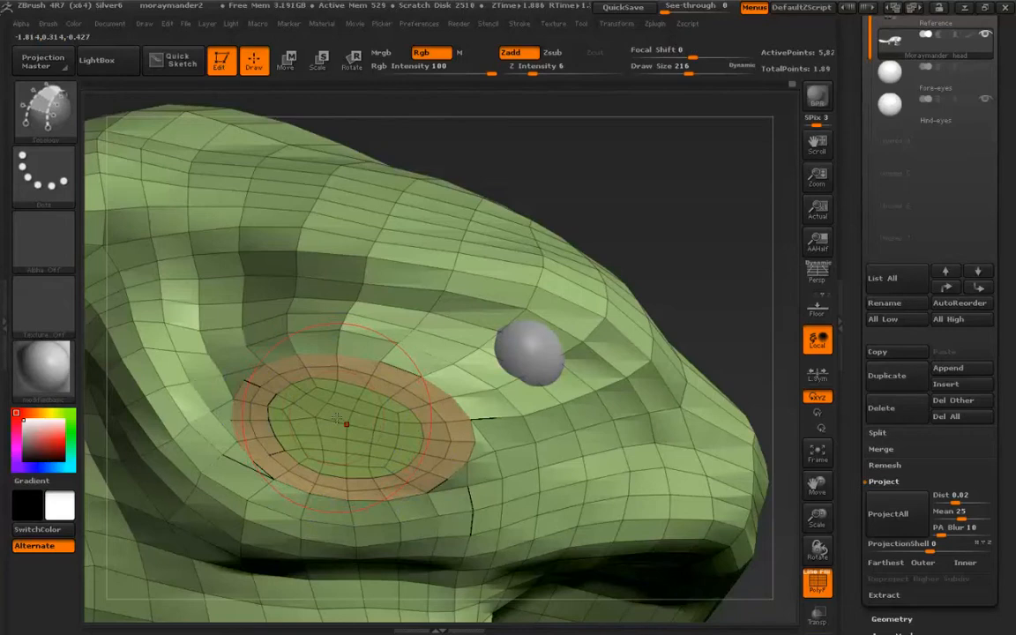
key("shift")
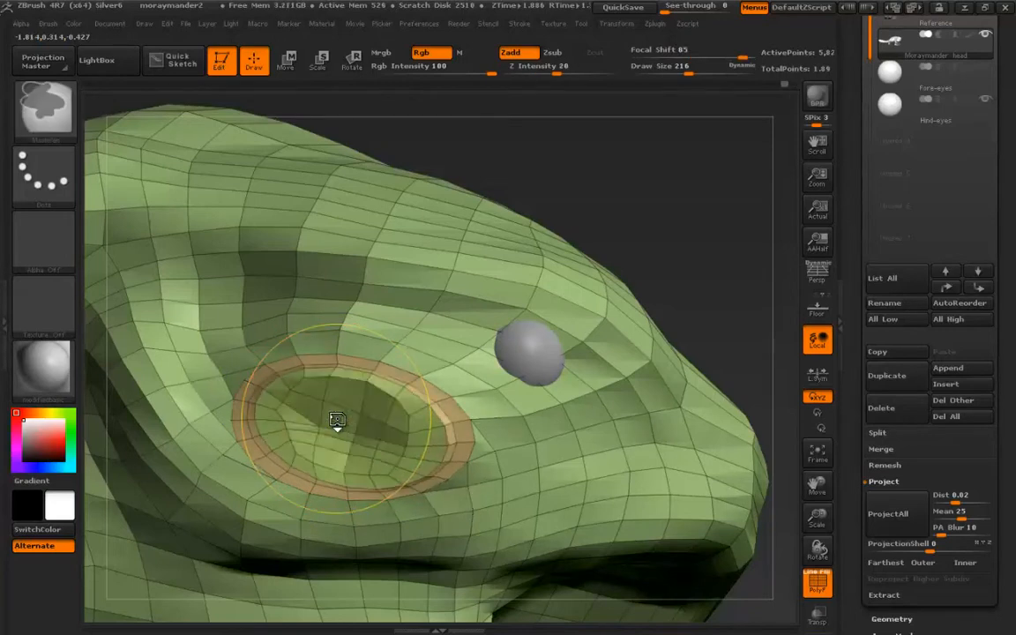
left_click(336, 420, "ctrl+shift")
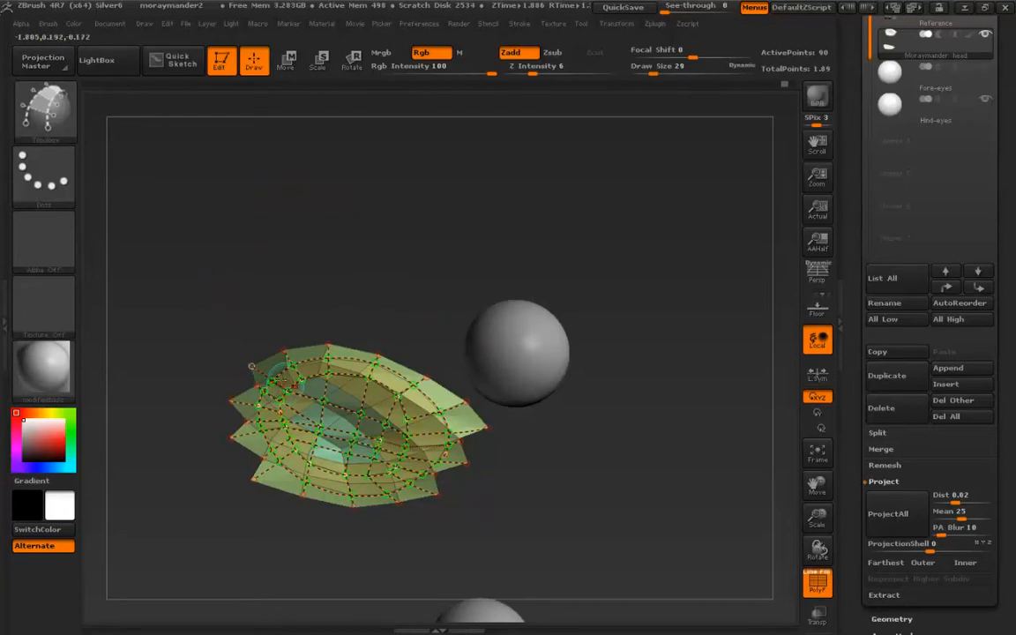
Try regenerating the eyelid mesh from the topology curves with Draw Size reset to 1
key("s")
left_click(277, 378)
type("1")
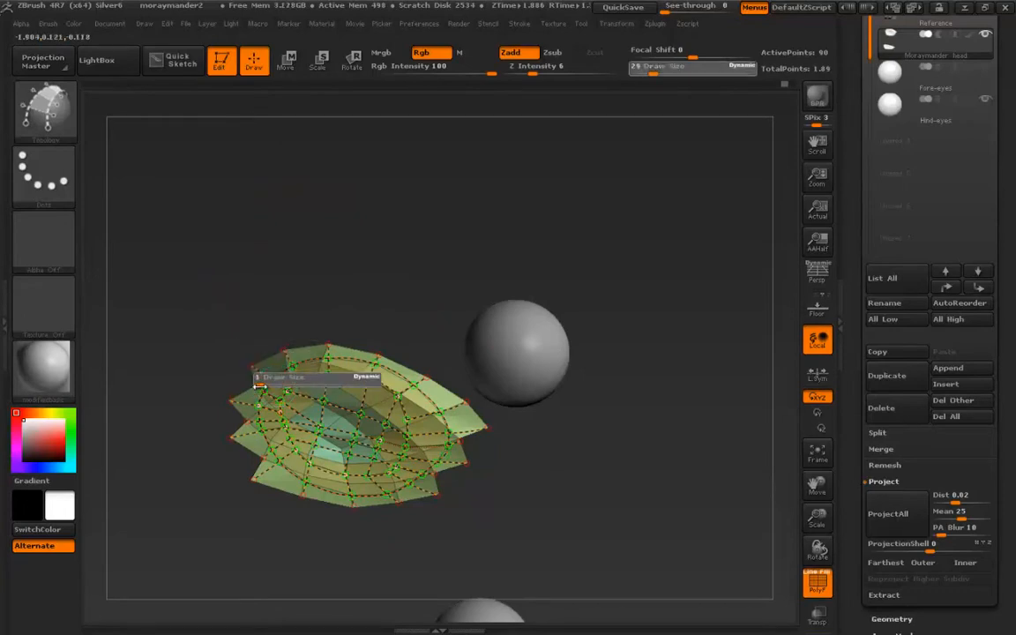
key("Return")
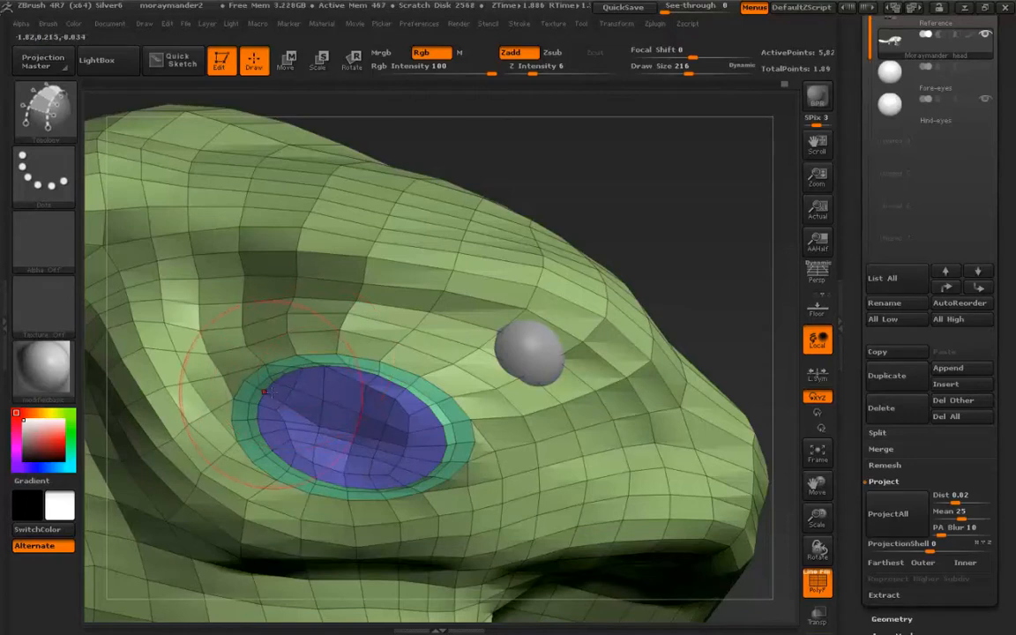
right_click_drag(272, 374, 304, 434, "ctrl")
mouse_move(286, 375)
right_mouse_down("alt")
mouse_move(278, 360)
mouse_move(295, 439)
right_mouse_up("alt")
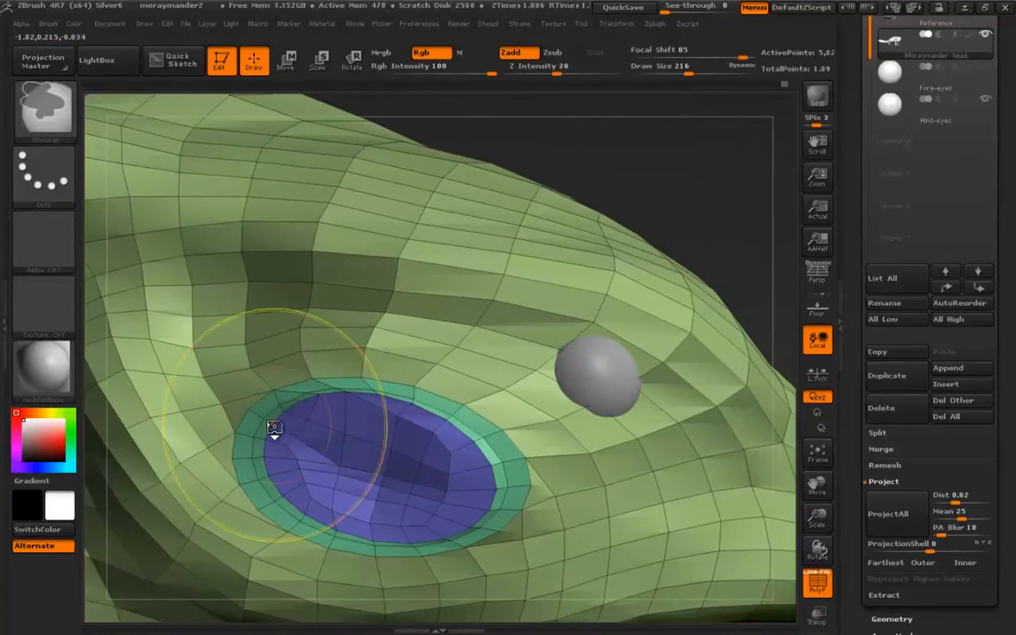
left_click(274, 427, "ctrl+shift")
right_click_drag(236, 348, 232, 417, "ctrl")
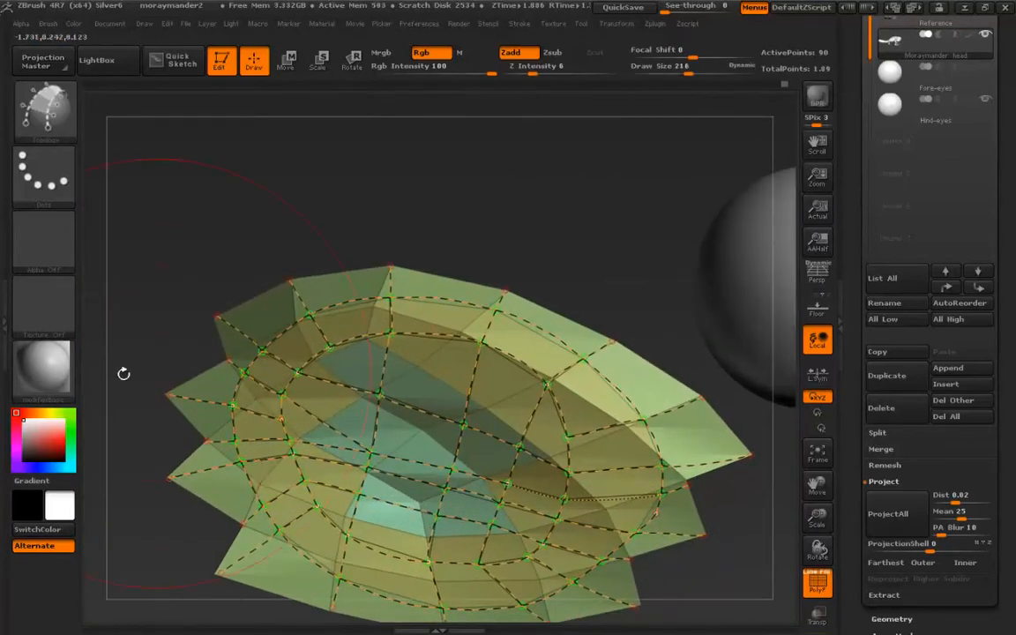
Set Draw Size to 2 and generate the eyelid mesh from the topology curves around the rear eye
right_click_drag(139, 379, 121, 341, "ctrl")
right_click_drag(164, 390, 176, 335, "alt")
key("s")
left_click_drag(199, 378, 147, 378)
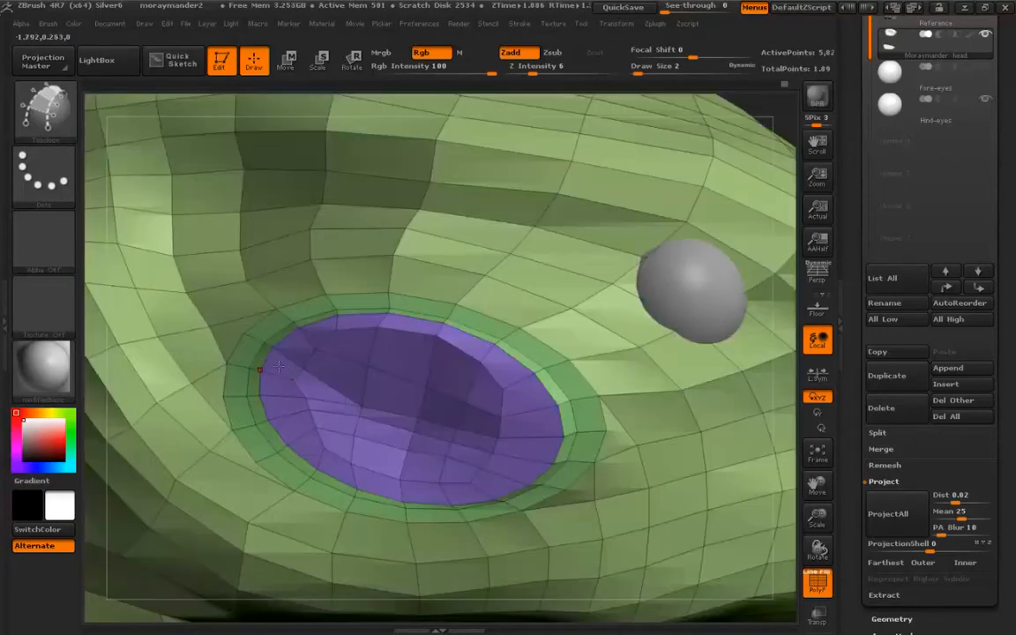
Set Draw Size to 200 and smooth the new mesh inside and around the rear eye opening
key("s")
mouse_move(321, 403)
left_mouse_down()
mouse_move(408, 403)
mouse_move(333, 404)
mouse_move(381, 385)
mouse_move(481, 462)
mouse_move(459, 435)
left_mouse_up()
key("s")
mouse_move(465, 474)
left_mouse_down("shift")
mouse_move(530, 415)
mouse_move(292, 436)
left_mouse_up("shift")
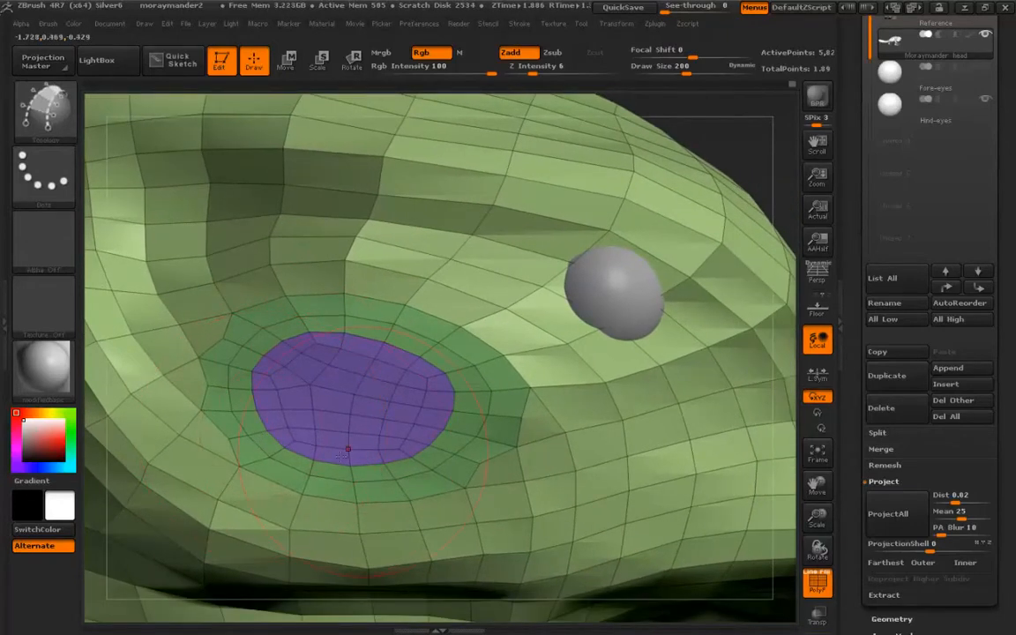
Turn off Freeze SubDivision Levels for the whole creature so its subdivision levels are rebuilt and the sculpted detail is reprojected
right_click_drag(316, 445, 415, 415, "ctrl")
right_click_drag(305, 422, 88, 300, "ctrl")
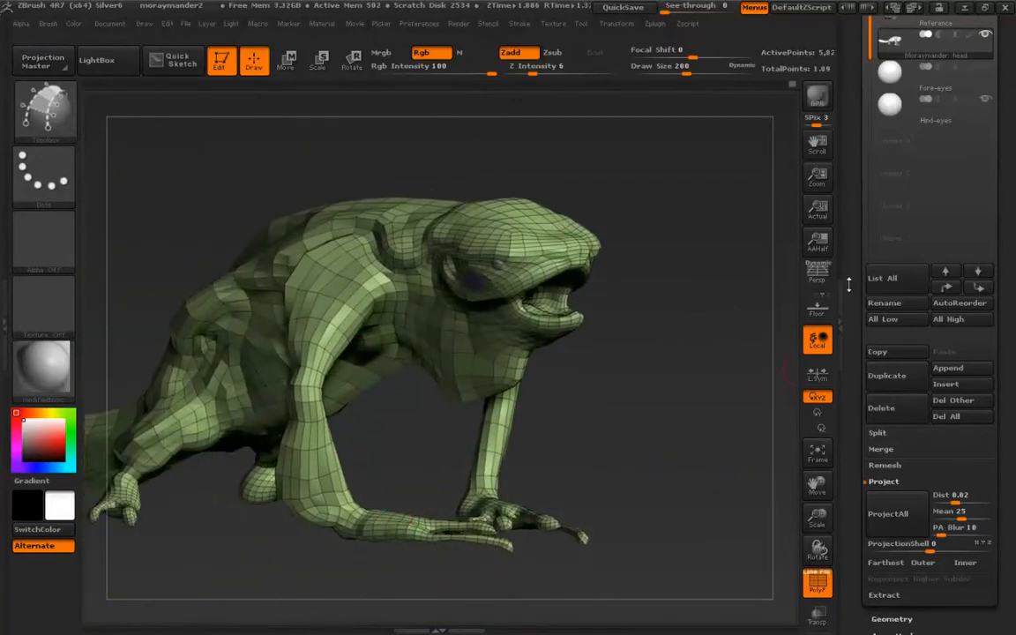
left_click_drag(845, 295, 852, 269)
left_click(882, 86)
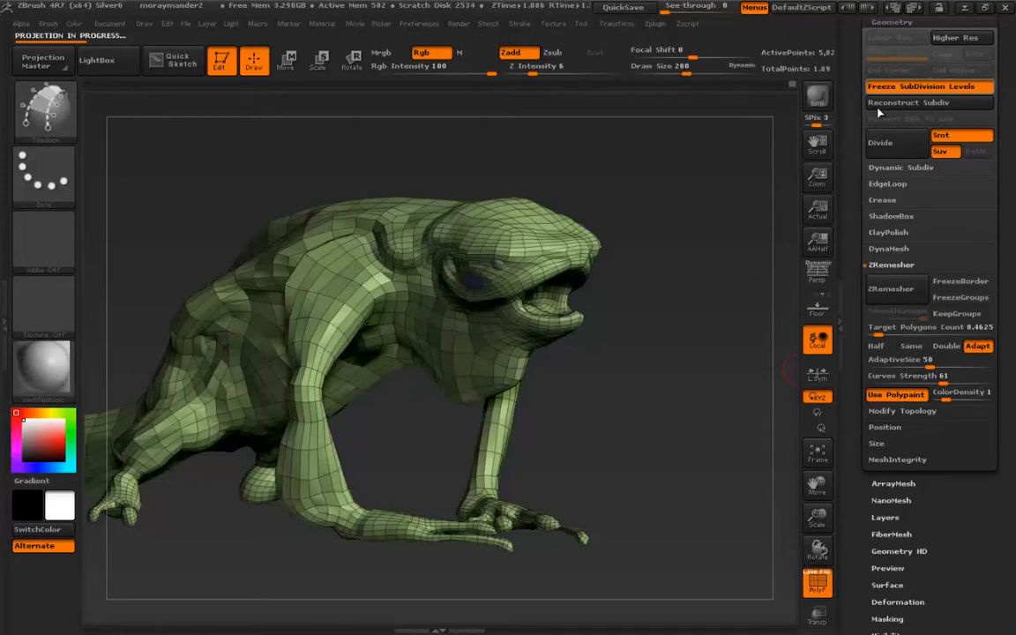
left_click(877, 106)
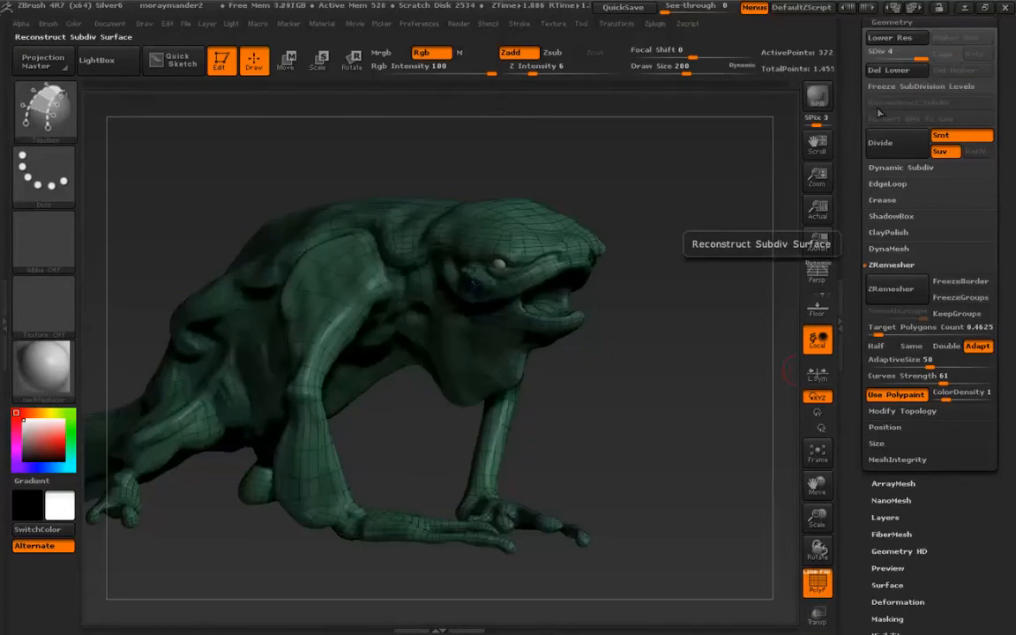
Clear the mask on the creature and inspect the rear eye's reprojected surface with the polyframe temporarily hidden
key("ctrl")
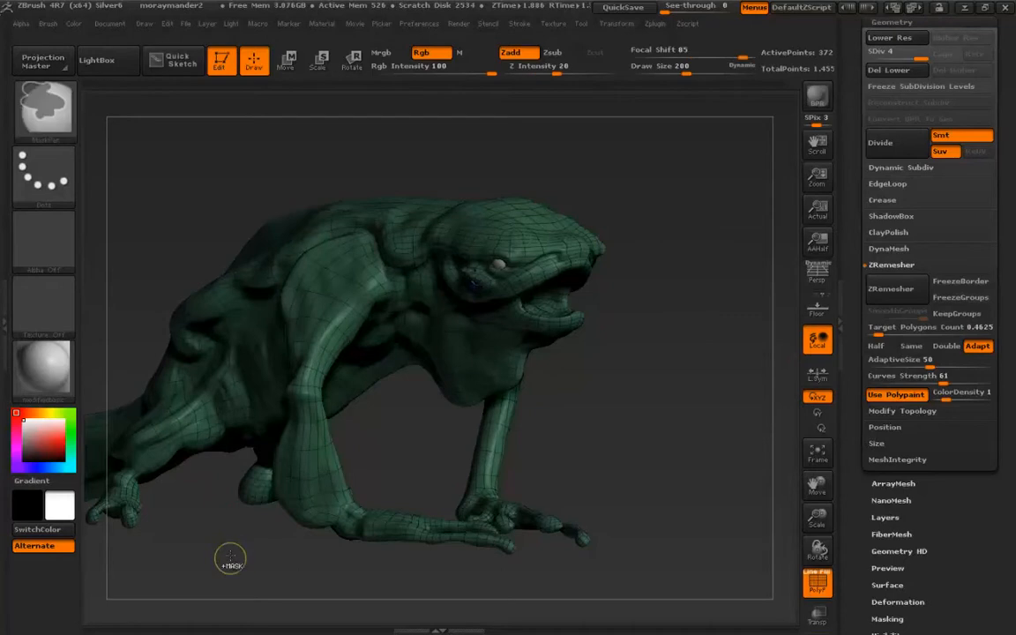
left_click_drag(229, 574, 210, 597, "ctrl")
mouse_move(362, 361)
right_mouse_down()
mouse_move(479, 292)
mouse_move(318, 405)
mouse_move(357, 445)
right_mouse_up()
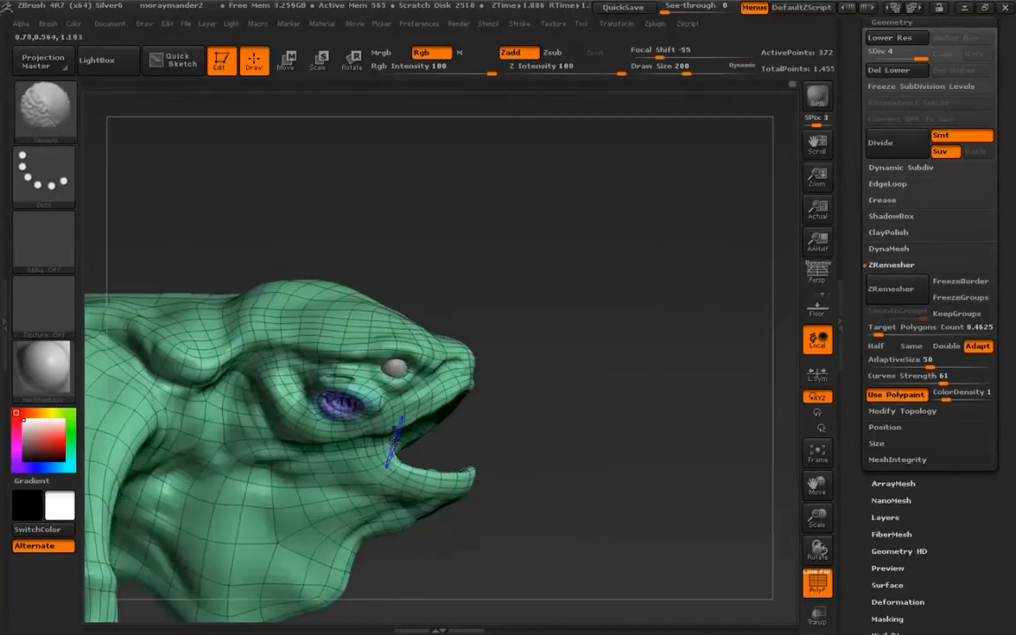
key("shift+f")
right_click_drag(328, 381, 315, 450, "ctrl")
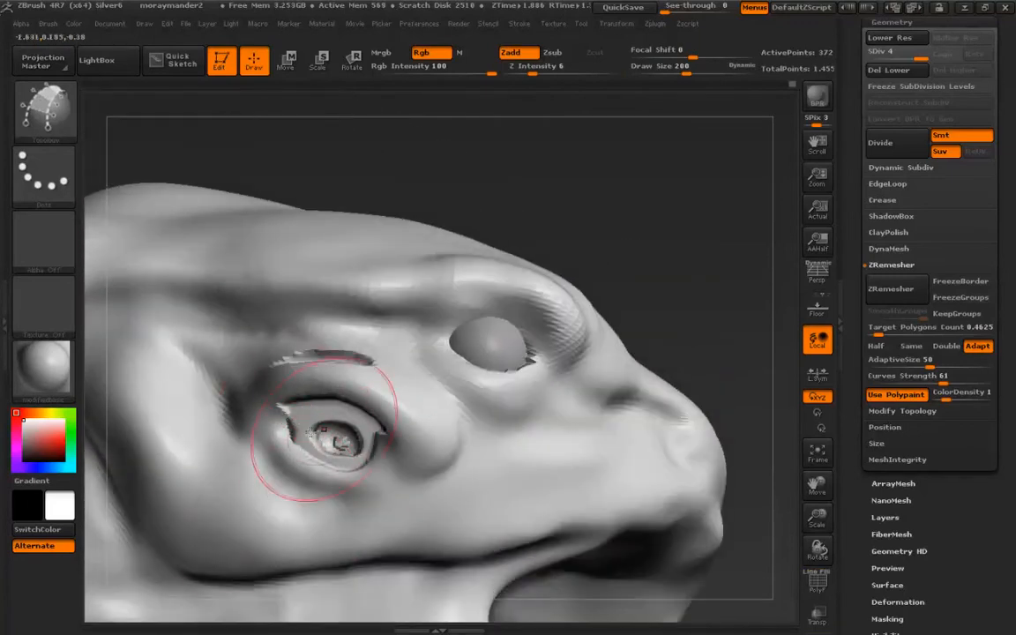
key("shift")
key("shift+f")
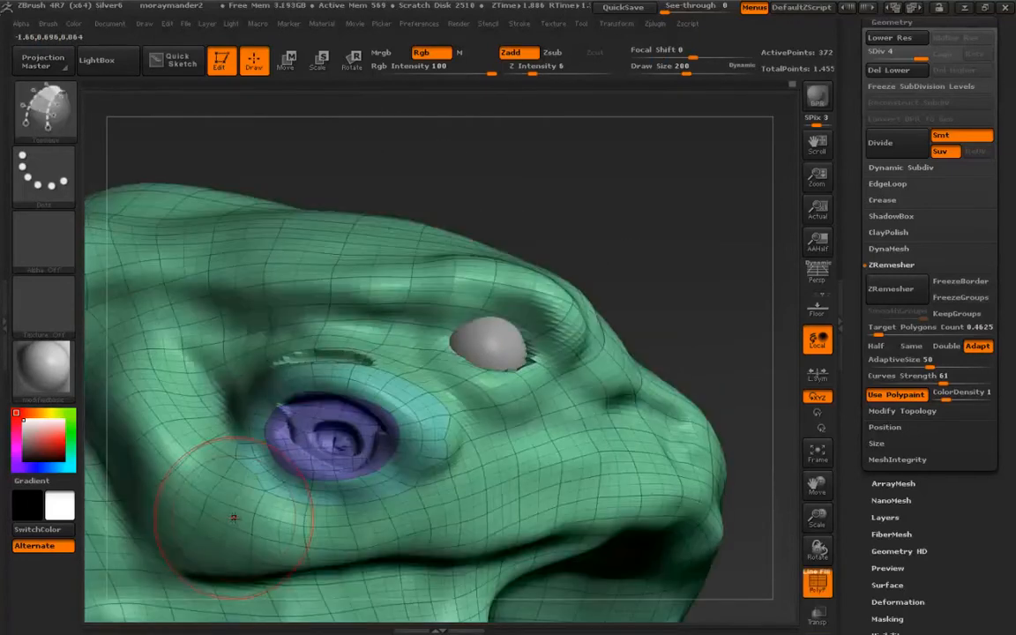
right_click_drag(245, 390, 261, 447, "ctrl")
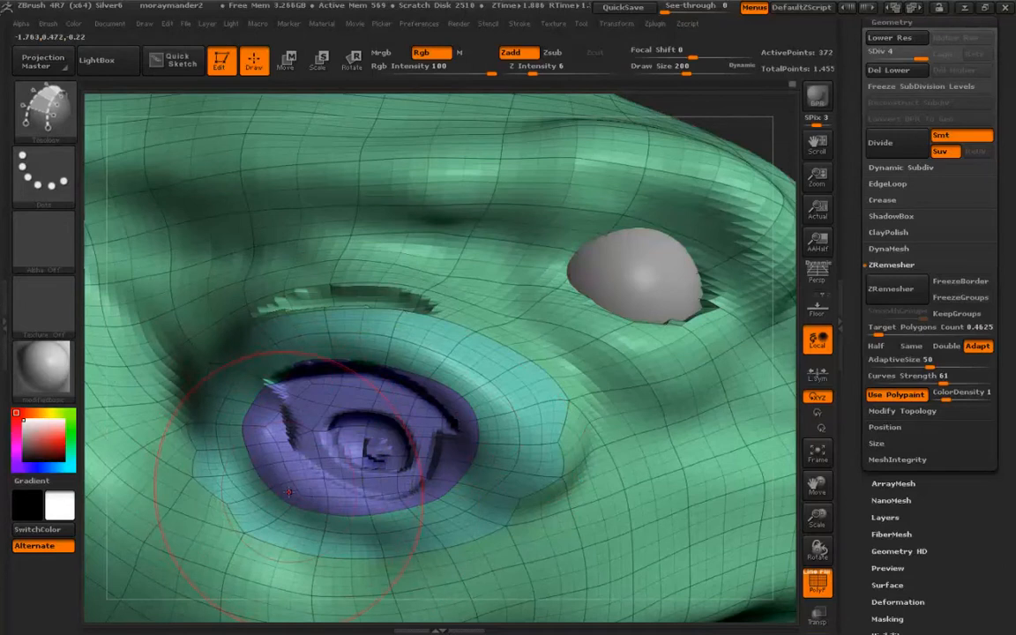
right_click_drag(291, 485, 376, 342, "ctrl")
right_click_drag(243, 469, 99, 511)
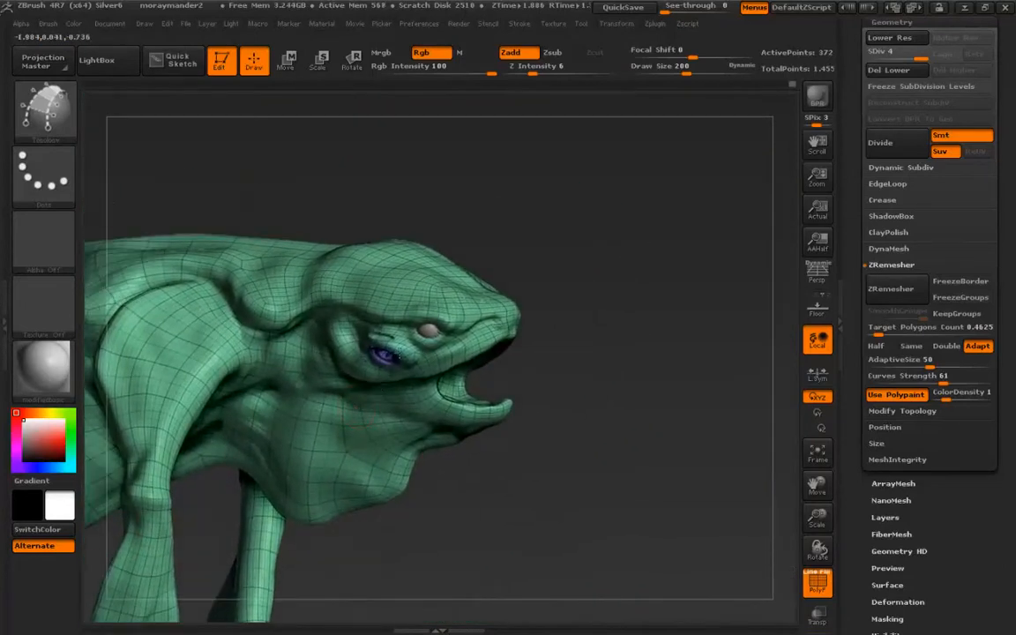
right_click_drag(300, 397, 322, 502, "ctrl")
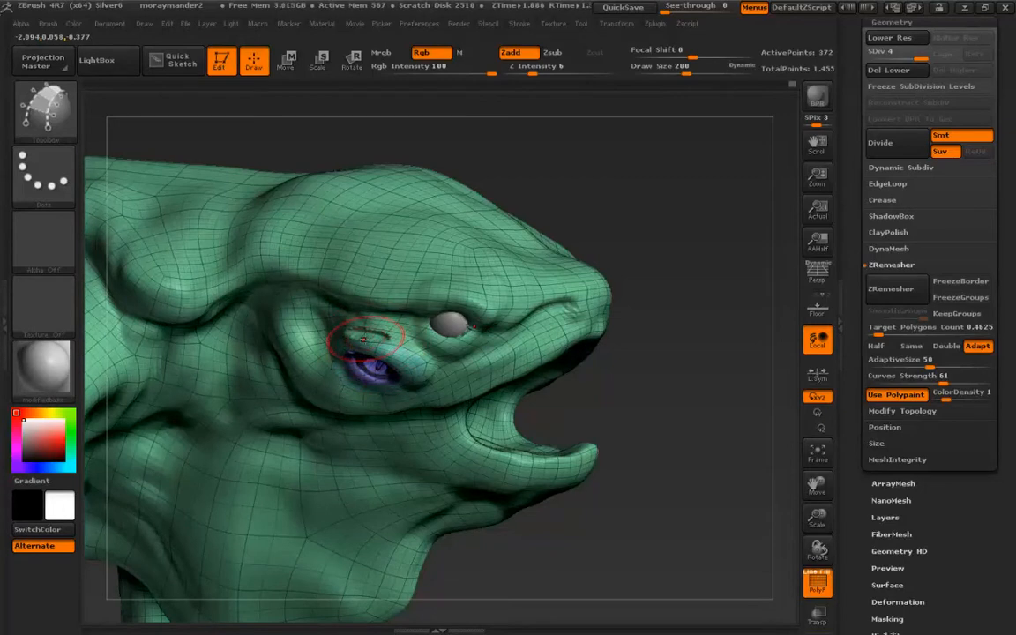
key("ctrl+a")
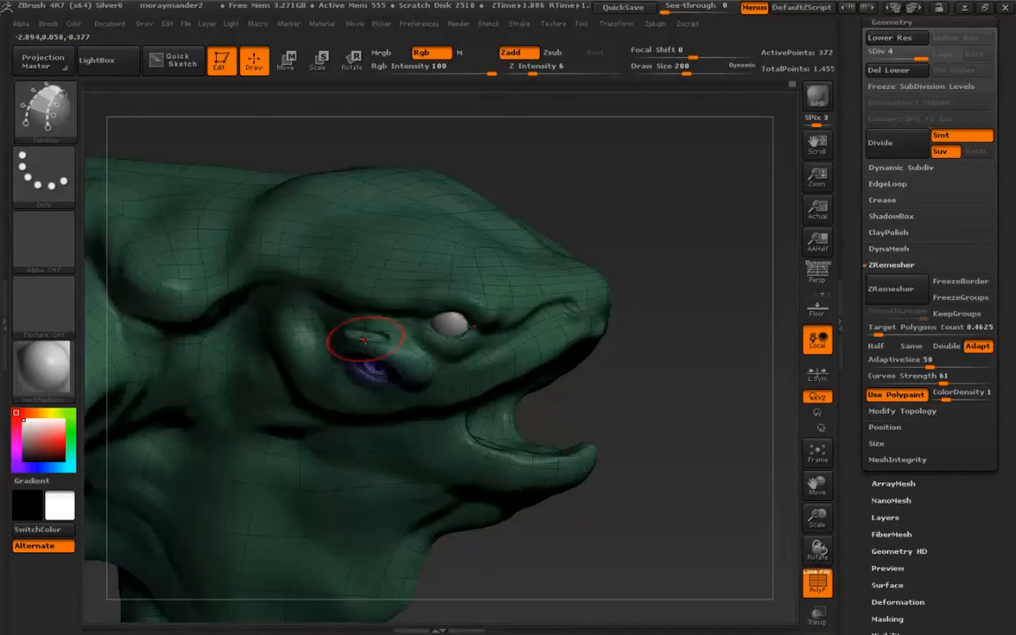
left_click_drag(664, 494, 664, 436, "ctrl")
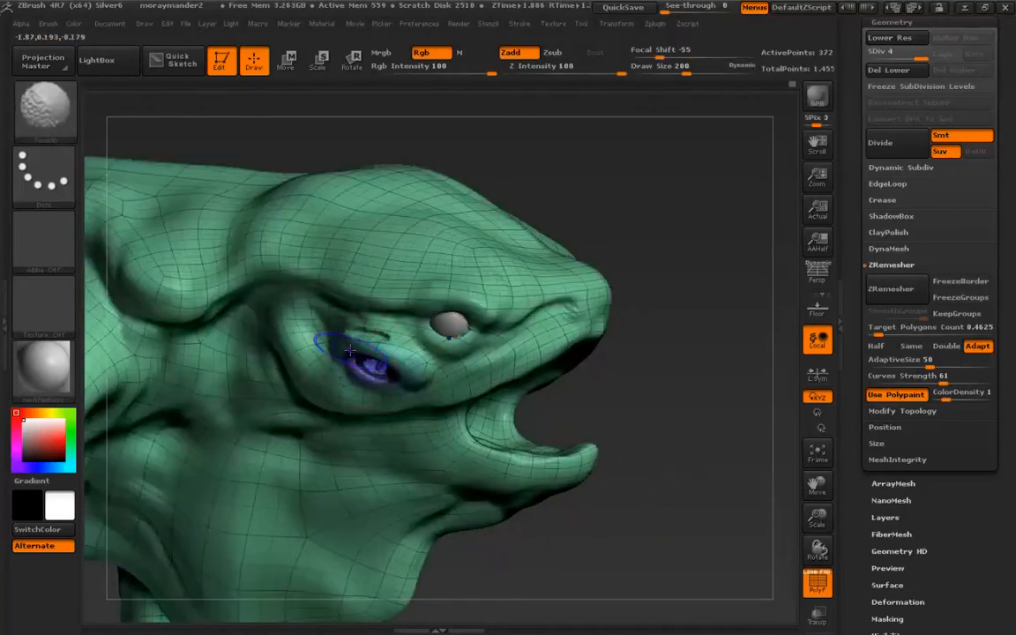
Hide the polyframe, set Draw Size to 71, and smooth the jagged ridge above the rear eye and the rough surface inside its opening
key("shift+f")
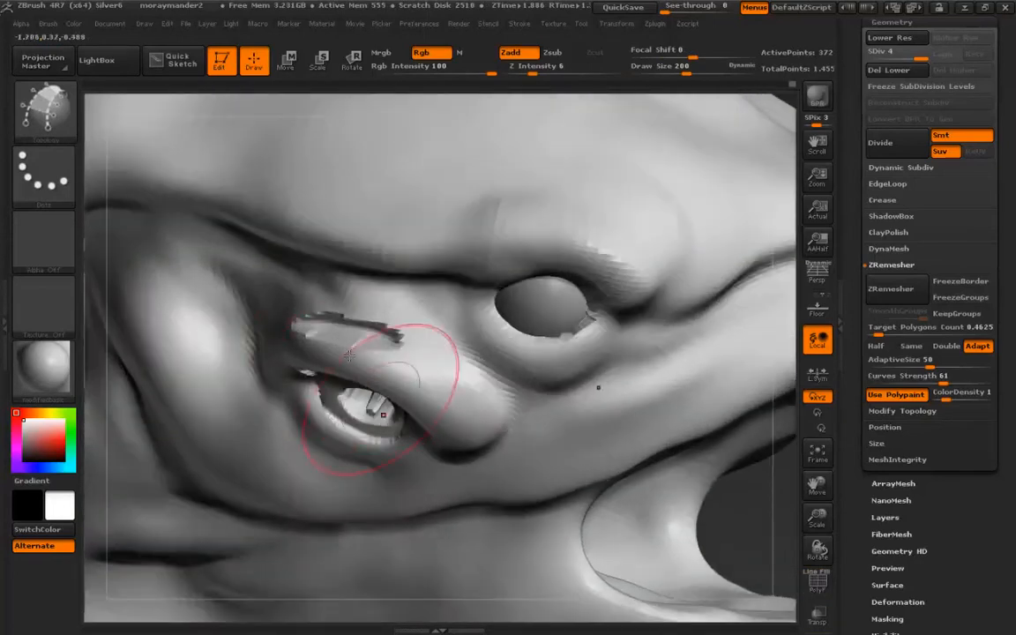
key("s")
mouse_move(339, 334)
left_mouse_down()
mouse_move(322, 331)
mouse_move(386, 337)
mouse_move(298, 316)
left_mouse_up()
mouse_move(304, 404)
right_mouse_down()
mouse_move(328, 371)
mouse_move(318, 360)
right_mouse_up()
mouse_move(319, 381)
left_mouse_down("shift")
mouse_move(363, 365)
mouse_move(332, 363)
mouse_move(348, 357)
mouse_move(400, 377)
left_mouse_up("shift")
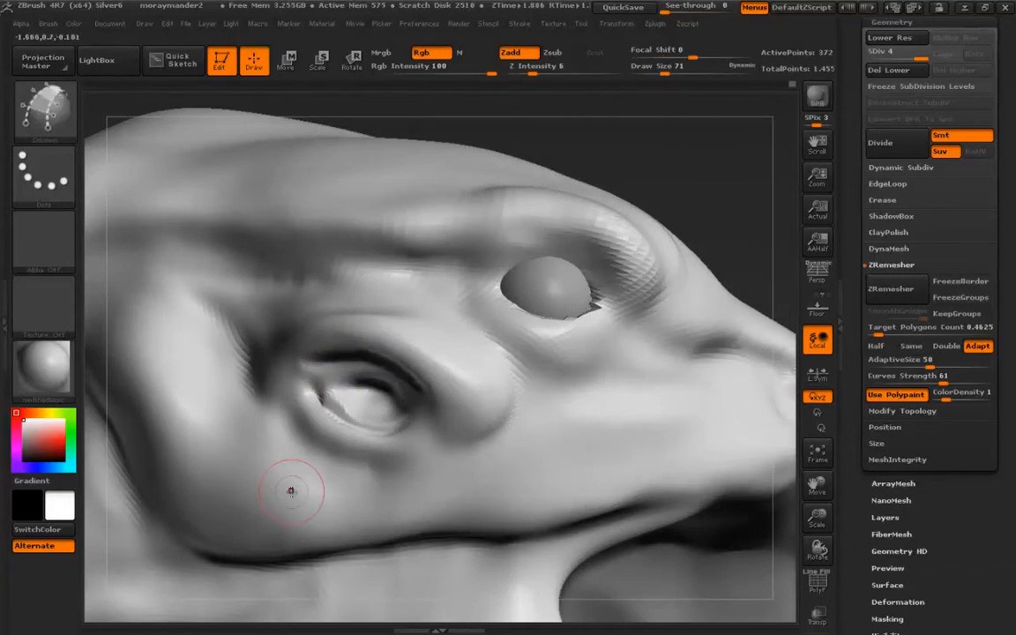
Show the polyframe and fill the uneven surface inside the rear eye socket with ClayBuildup at Z Intensity 20, smoothing between strokes
key("shift+f")
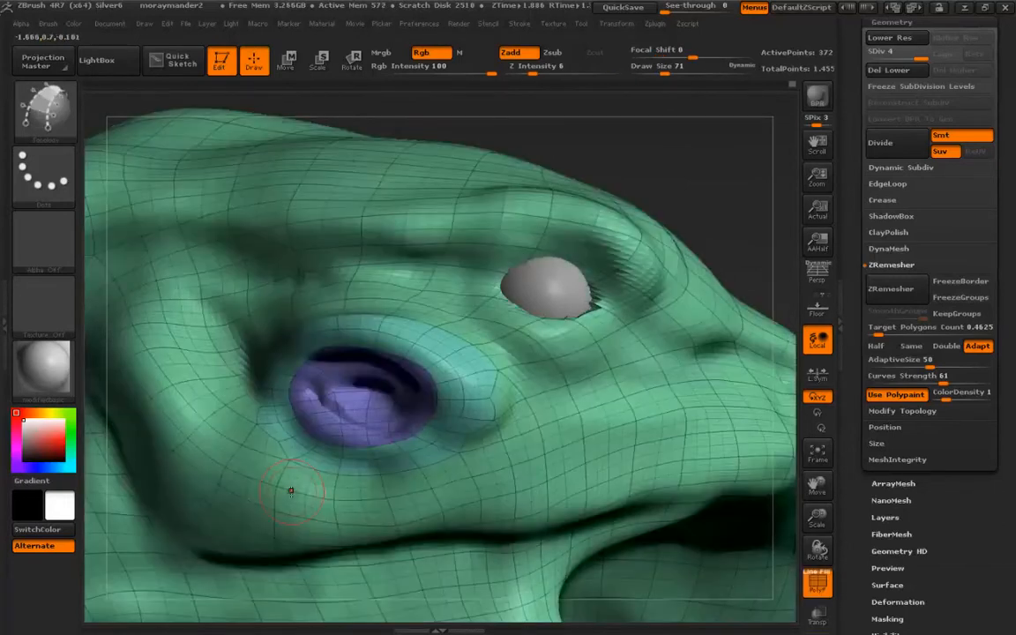
key("b")
key("c")
key("b")
left_click_drag(347, 403, 394, 411)
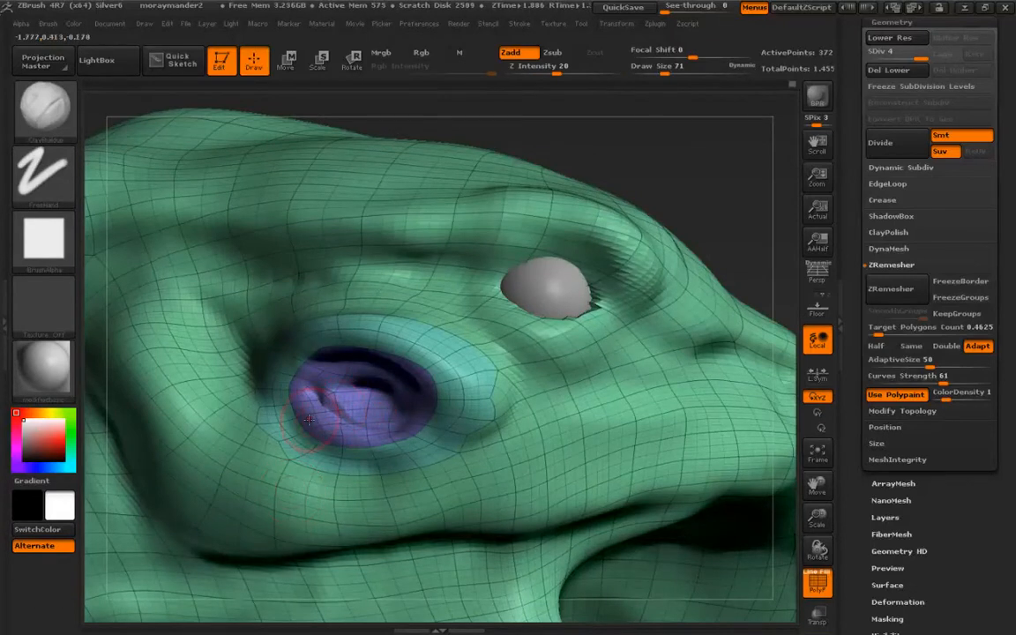
key("shift")
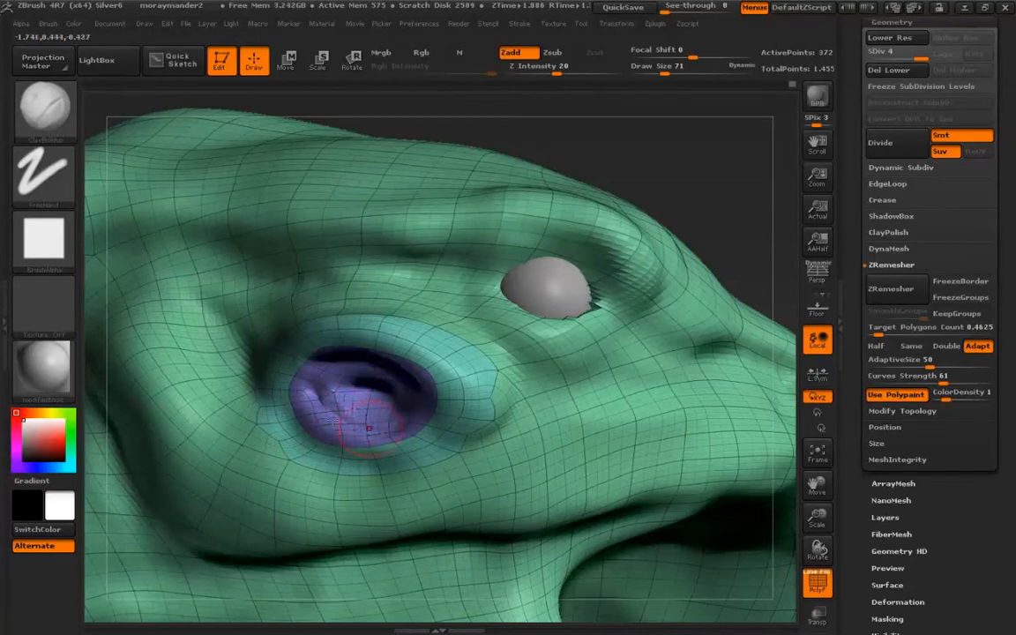
mouse_move(349, 411)
left_mouse_down()
mouse_move(324, 378)
mouse_move(393, 388)
mouse_move(371, 387)
mouse_move(397, 402)
mouse_move(383, 425)
left_mouse_up()
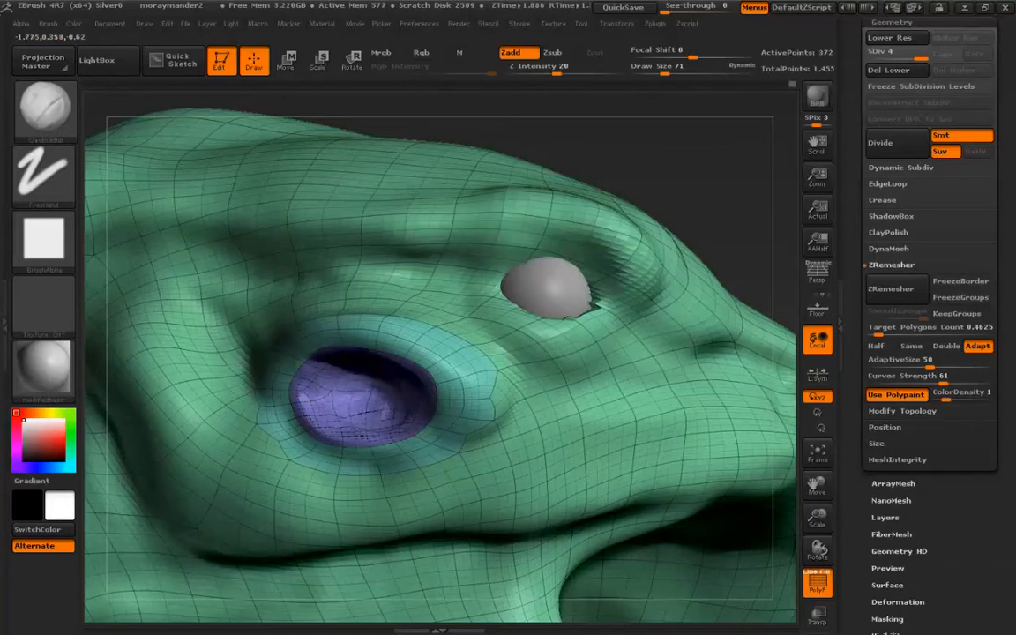
left_click_drag(316, 396, 360, 435)
mouse_move(363, 368)
left_mouse_down()
mouse_move(413, 388)
mouse_move(340, 371)
left_mouse_up()
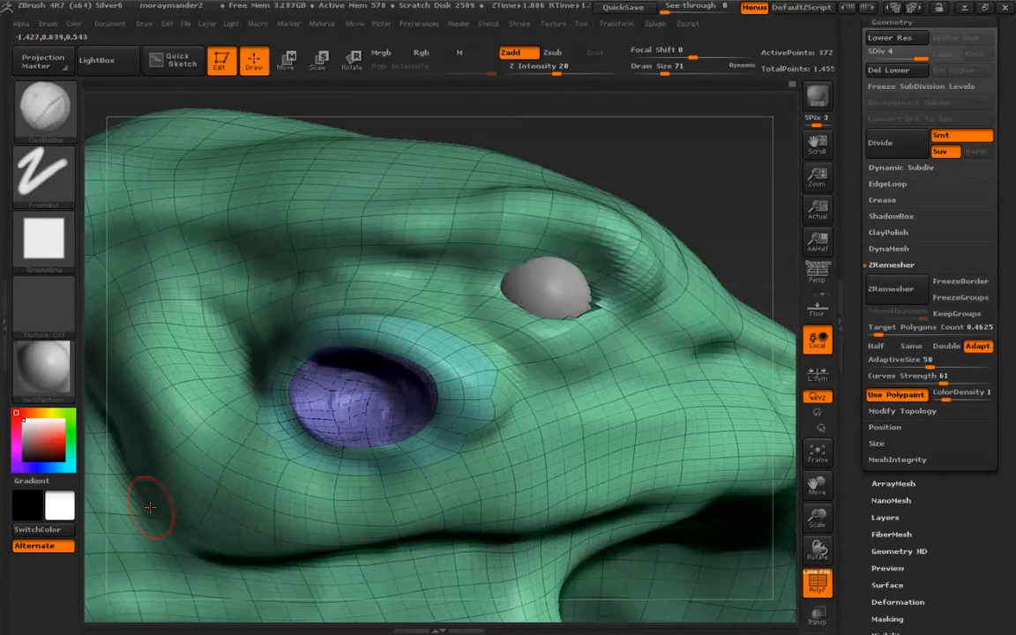
Examine the rear eye socket at subdivision level 1, stepping down and back up to level 4
key("shift+d")
key("shift+d")
key("shift+d")
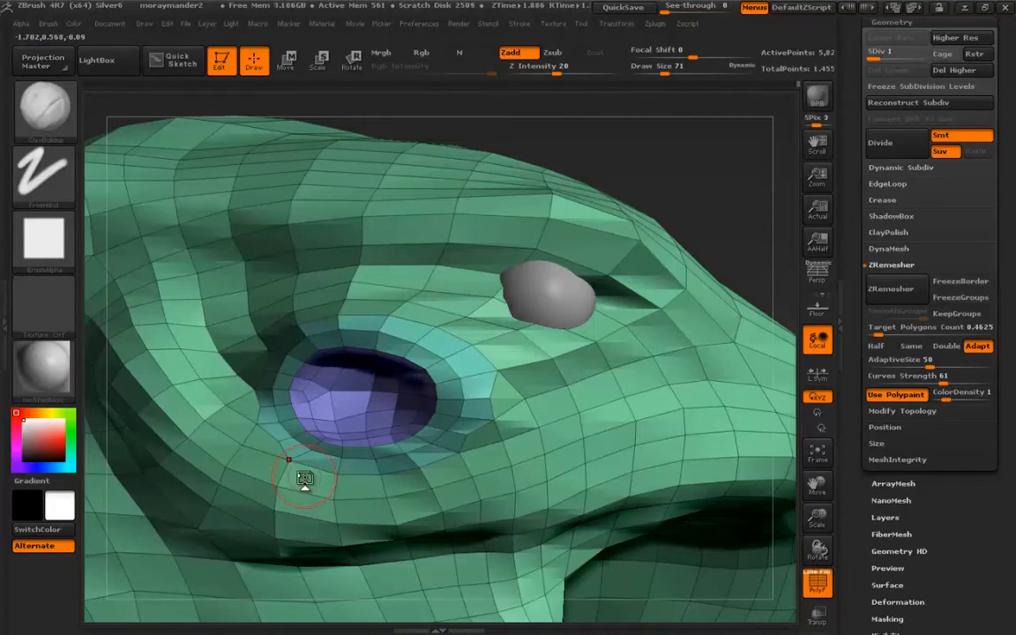
key("d")
key("d")
key("d")
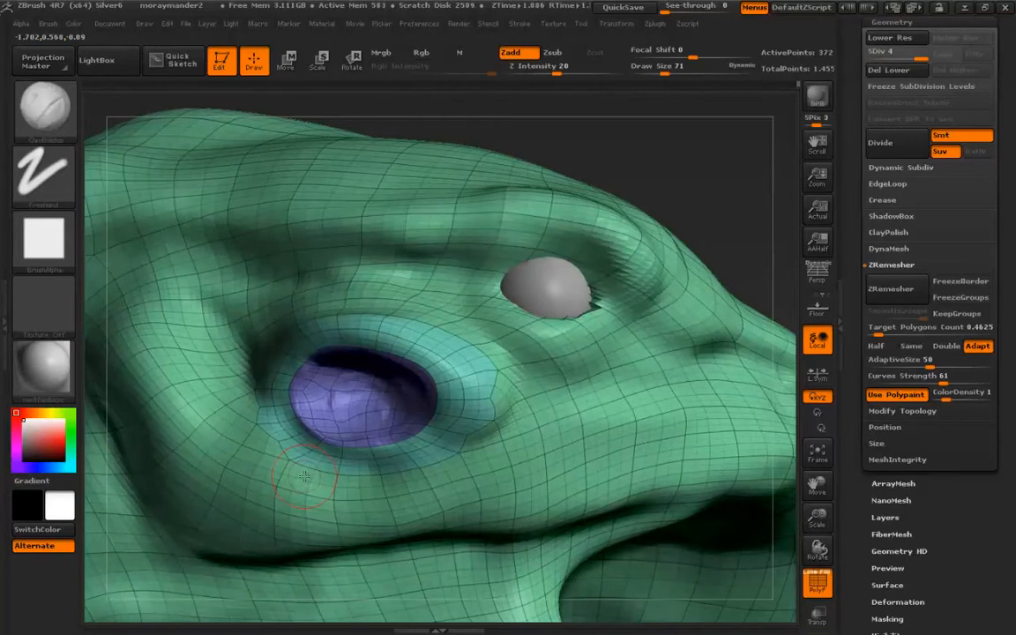
Turn on the visibility of the Fore-eyes subtool
left_click_drag(857, 59, 851, 148)
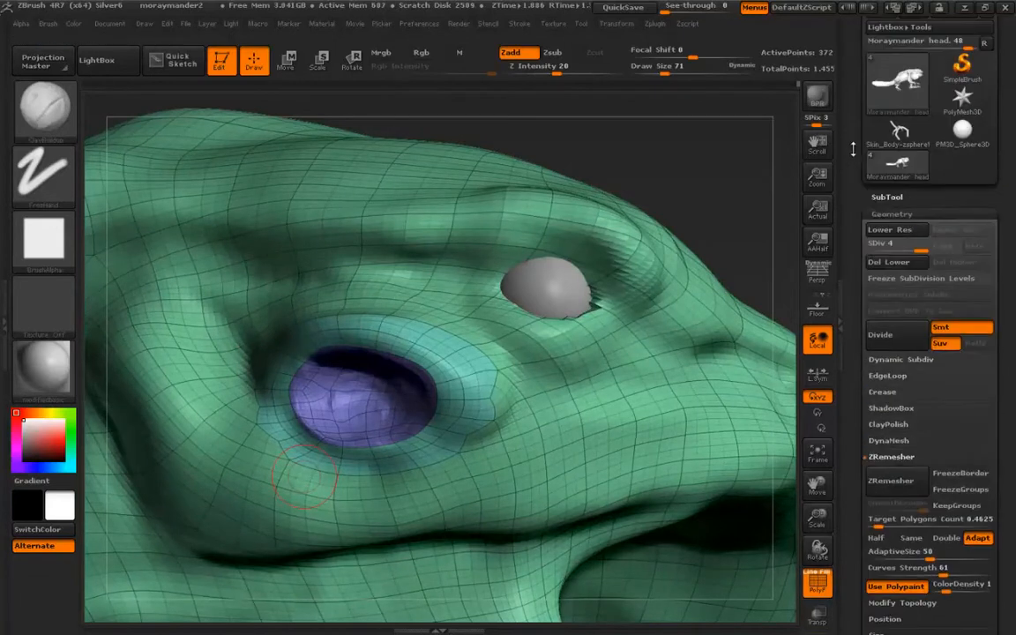
left_click(882, 199)
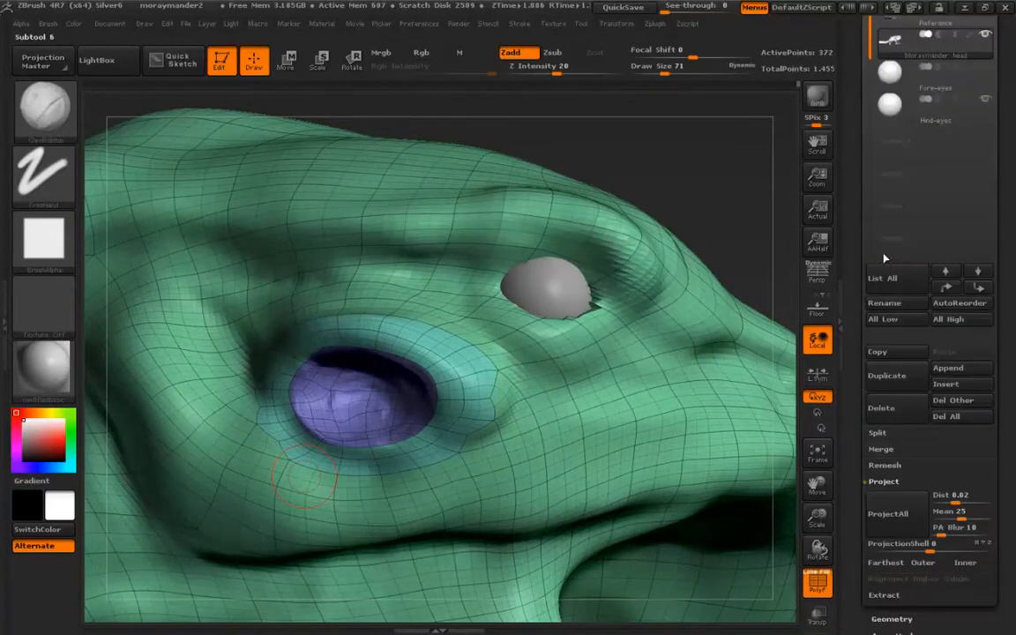
left_click(985, 66)
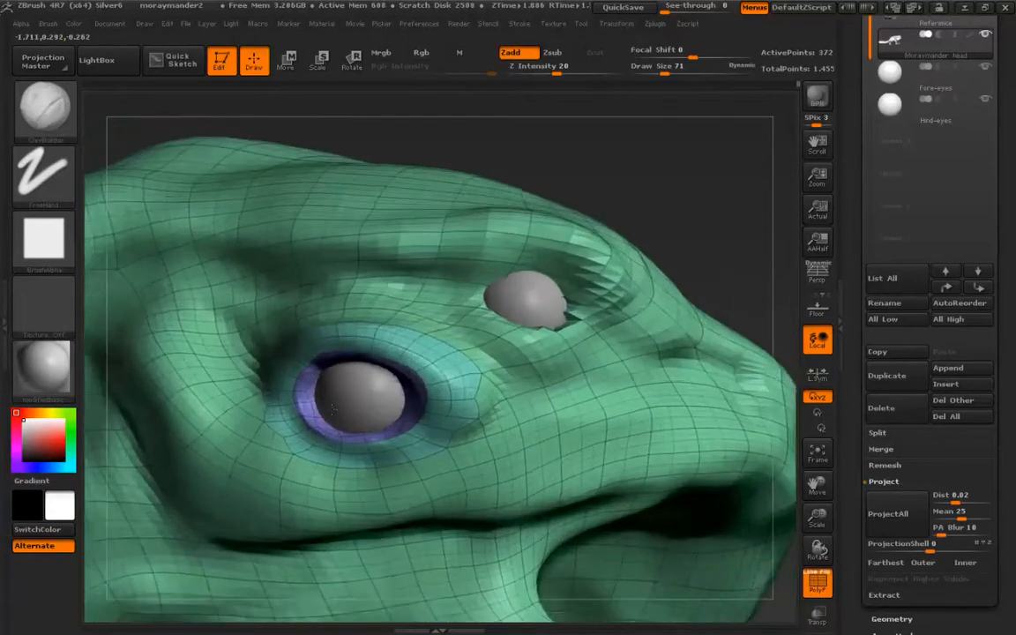
At subdivision level 1, pull the lower lid edge of the rear eye toward the eyeball with the Move brush
right_click_drag(333, 408, 318, 412, "ctrl")
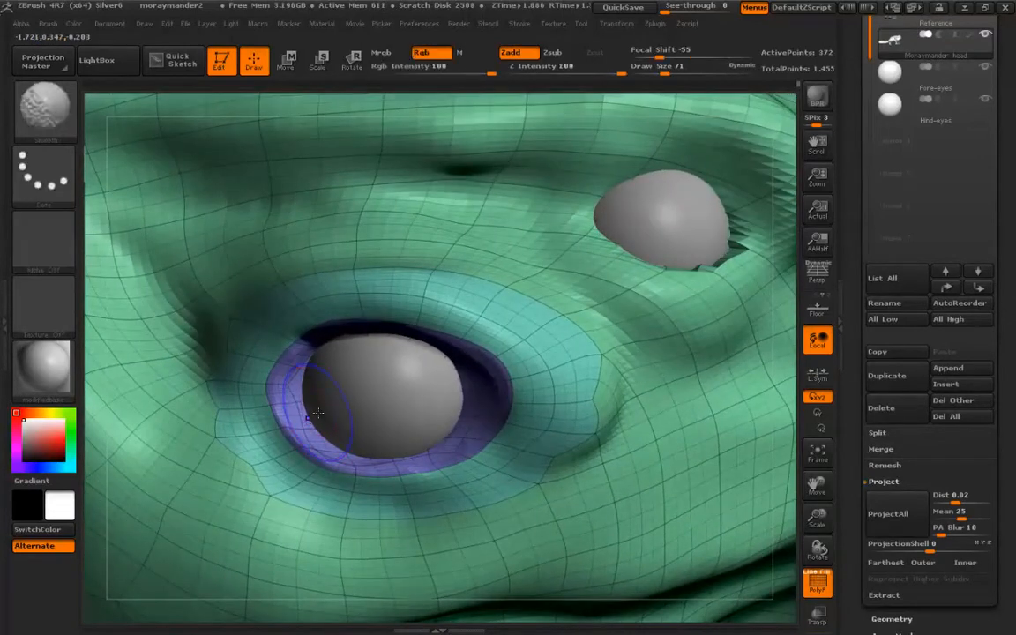
key("shift+d")
key("b")
key("m")
key("v")
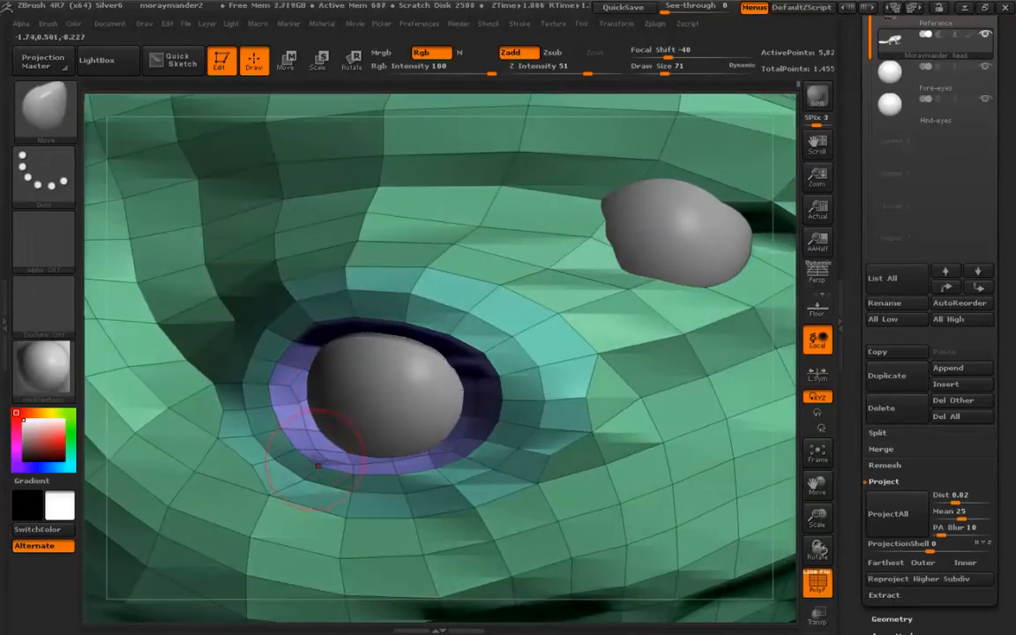
left_click_drag(317, 460, 326, 441)
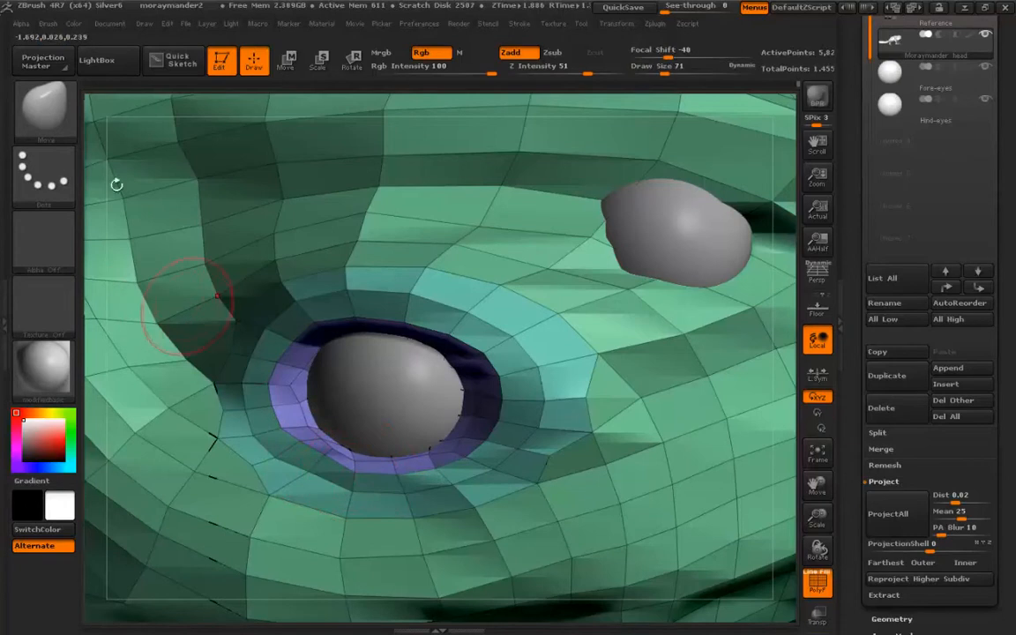
Adjust the Move brush's settings and pull the lower lid, upper lid and both eye corners closer around the rear eyeball
left_click(47, 24)
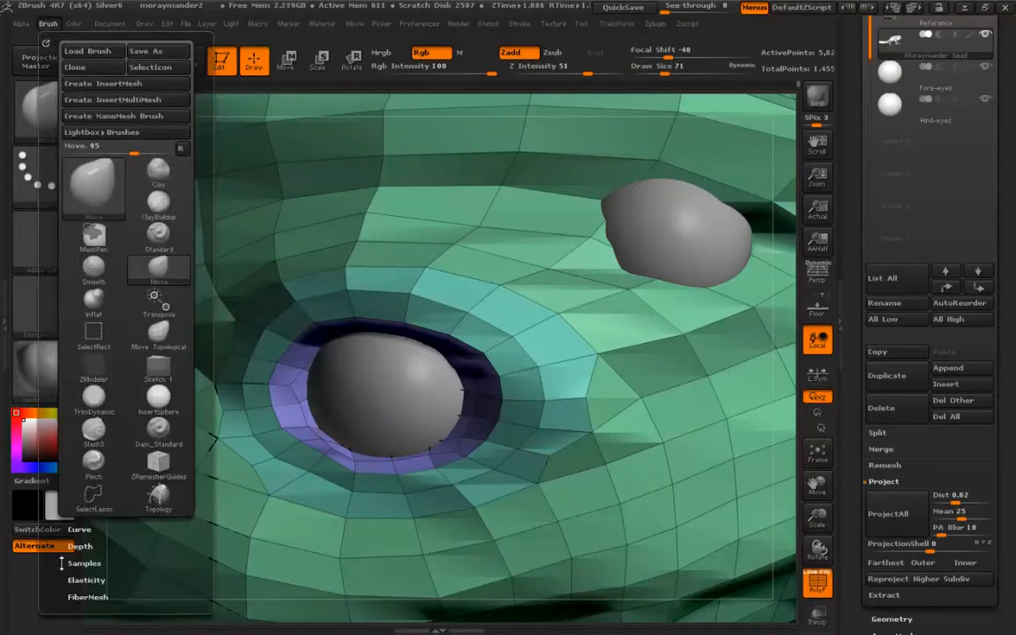
scroll(57, 502, "down", 5)
left_click_drag(77, 510, 177, 514)
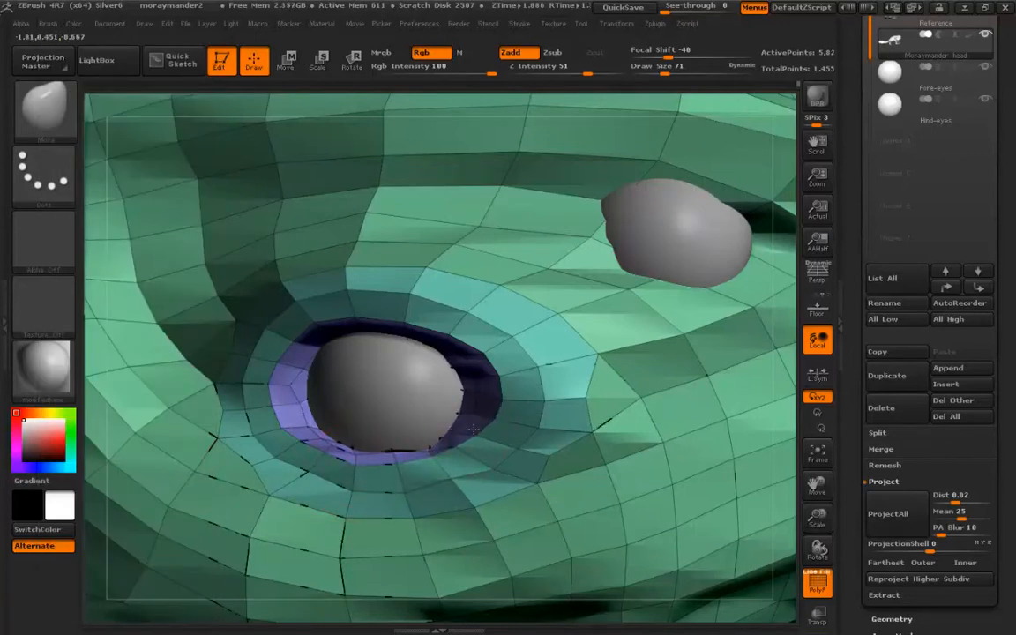
mouse_move(495, 379)
left_mouse_down()
mouse_move(485, 388)
mouse_move(461, 369)
left_mouse_up()
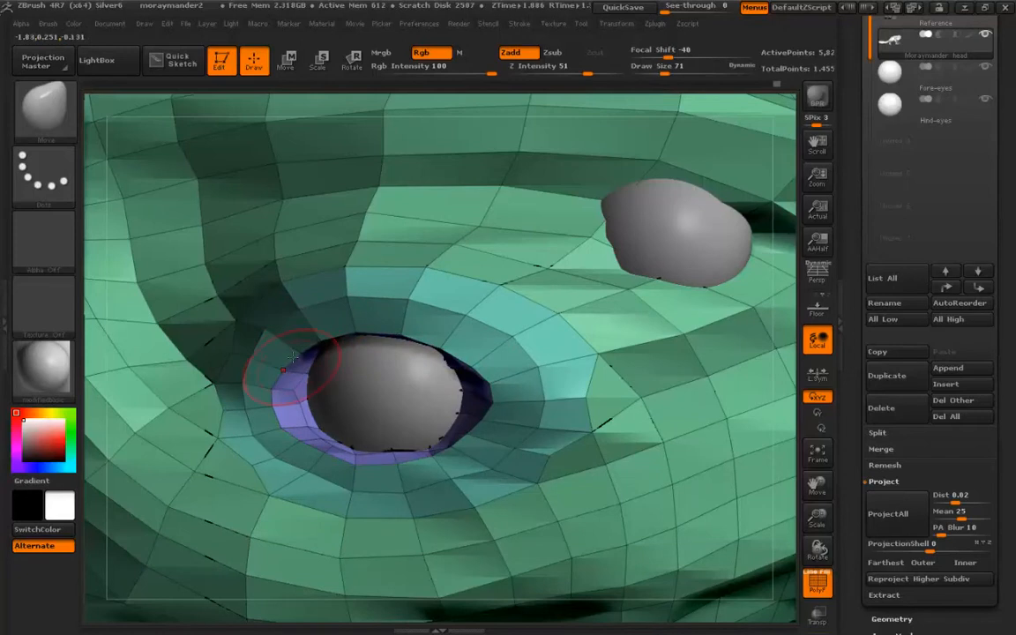
left_click_drag(281, 363, 292, 371)
left_click_drag(307, 429, 317, 419)
left_click_drag(370, 469, 374, 463)
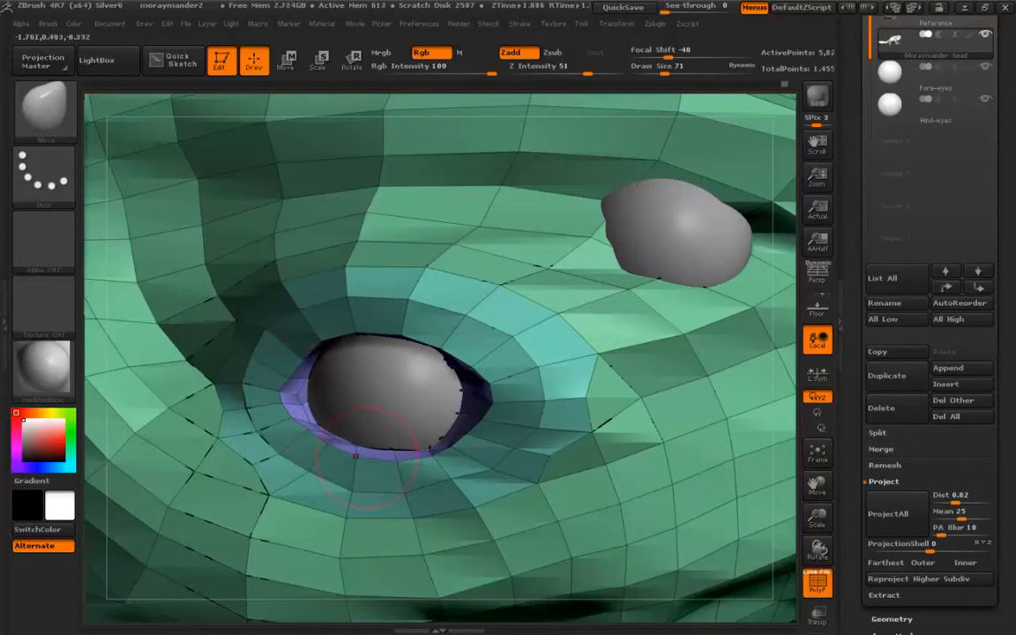
left_click_drag(448, 448, 466, 423)
left_click_drag(474, 367, 468, 370)
left_click_drag(288, 377, 303, 397)
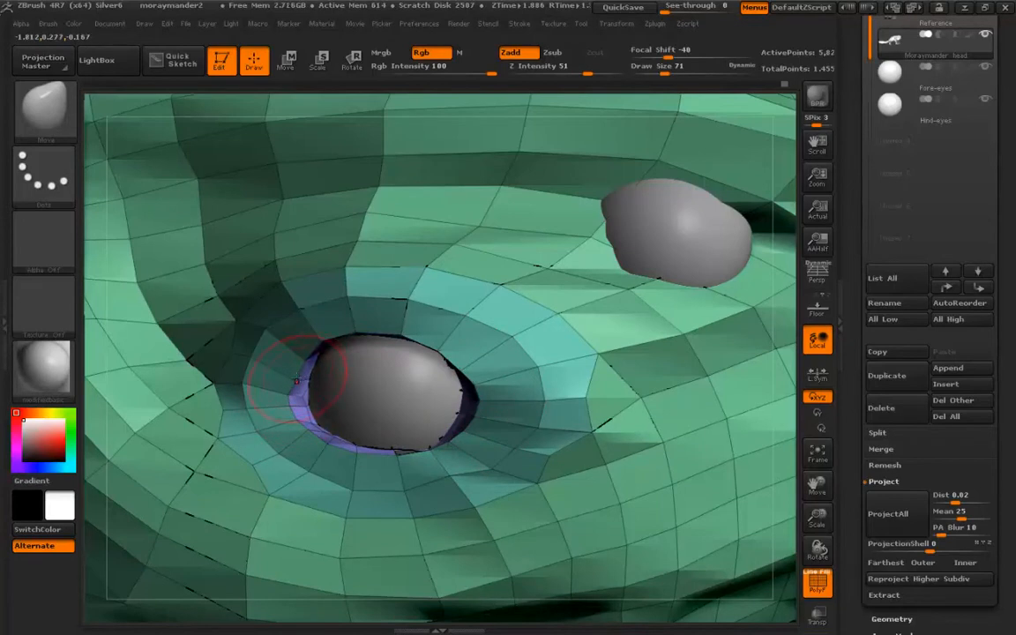
Set Draw Size to 103 and try to pull the rear eye's upper lid edge onto the eyeball
key("s")
mouse_move(295, 377)
left_mouse_down()
mouse_move(284, 378)
mouse_move(318, 347)
mouse_move(403, 335)
left_mouse_up()
right_click_drag(290, 377, 363, 258)
key("s")
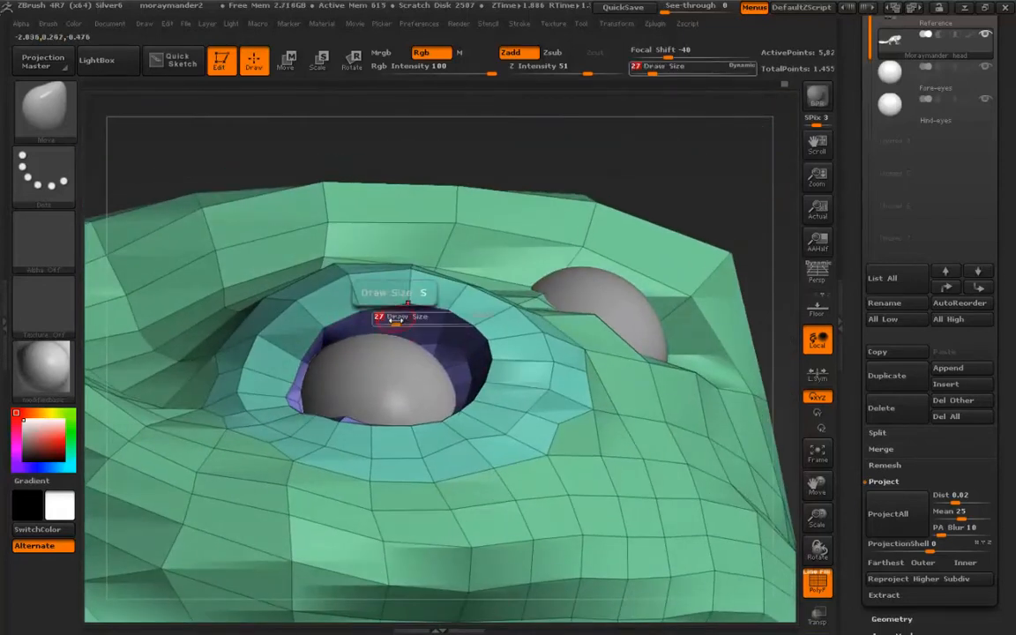
left_click_drag(396, 321, 416, 321)
mouse_move(428, 330)
right_mouse_down()
mouse_move(388, 300)
mouse_move(342, 344)
mouse_move(427, 373)
mouse_move(421, 353)
mouse_move(433, 332)
right_mouse_up()
left_click_drag(431, 308, 425, 318)
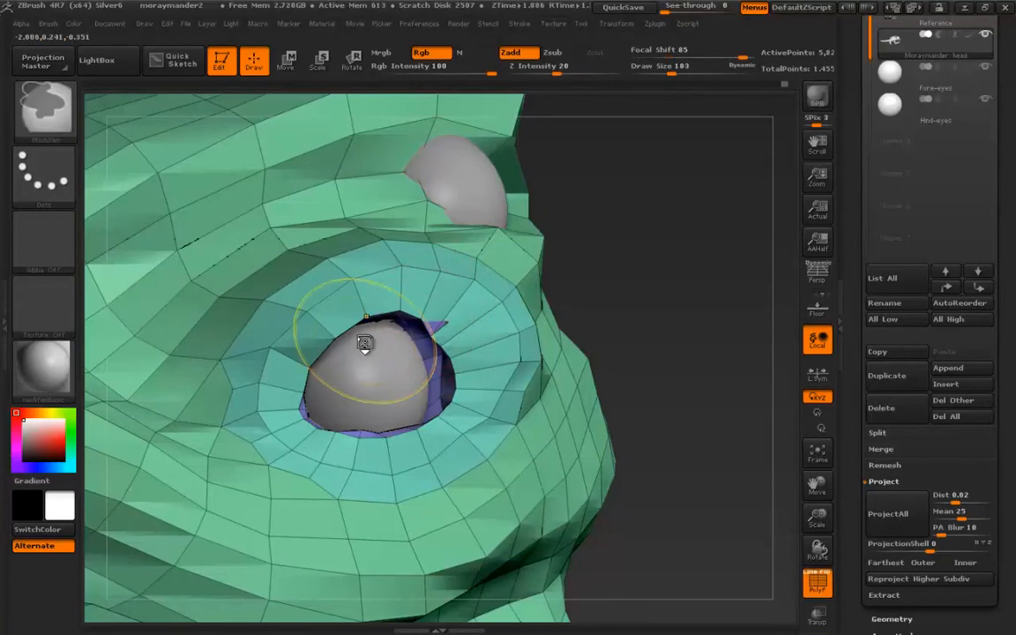
left_click(362, 343, "shift")
Readjust the Move brush's settings and pull the upper lid and corner edges against the rear eyeball from several angles
left_click(48, 23)
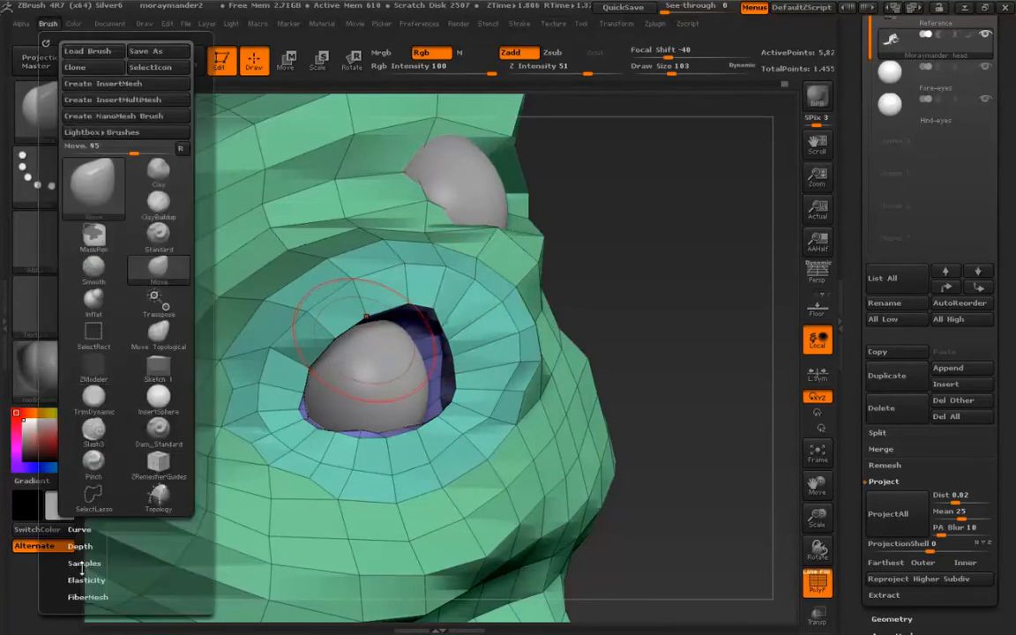
left_click_drag(62, 561, 65, 485)
left_click_drag(168, 529, 52, 517)
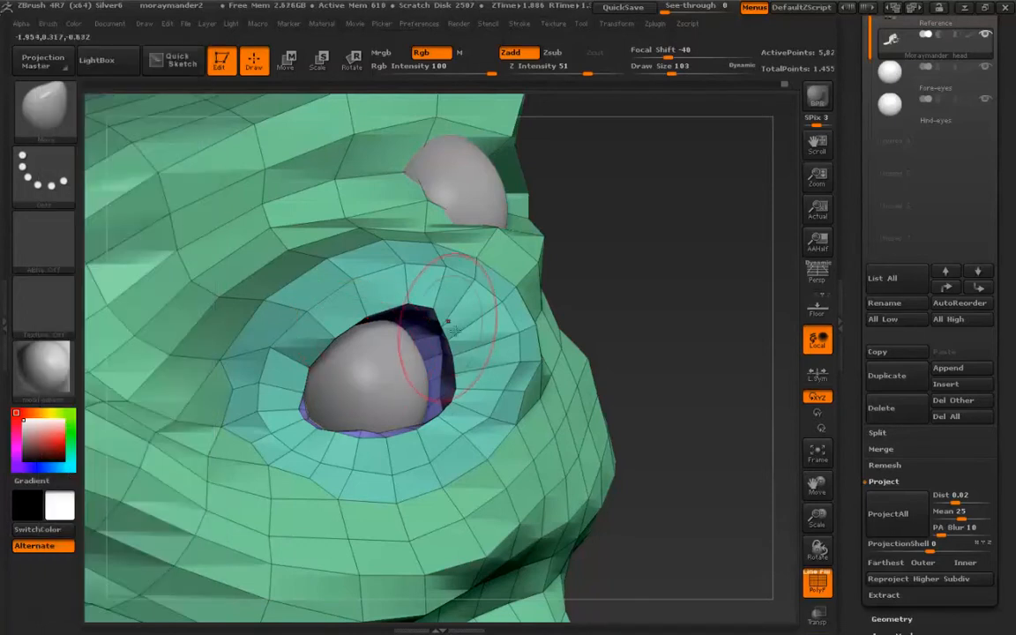
mouse_move(411, 325)
right_mouse_down()
mouse_move(386, 347)
mouse_move(529, 379)
right_mouse_up()
left_click_drag(425, 356, 415, 379)
right_click_drag(415, 380, 284, 362)
left_click_drag(367, 300, 369, 316)
right_click_drag(369, 316, 337, 278)
mouse_move(322, 291)
left_mouse_down()
mouse_move(311, 309)
mouse_move(273, 324)
left_mouse_up()
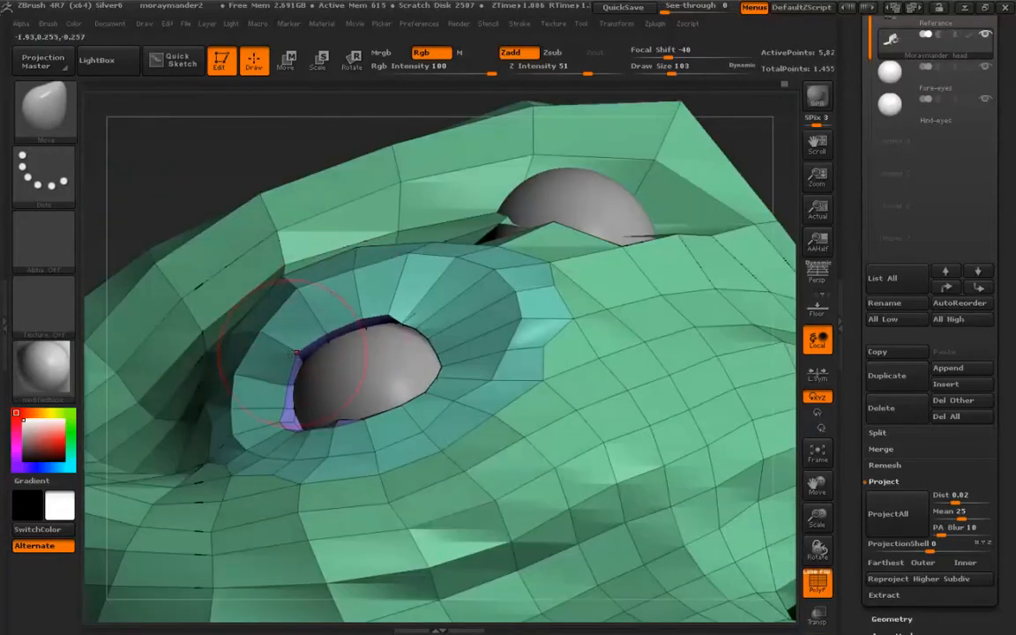
Smooth the low-resolution eyelid polygons around the rear eyeball
mouse_move(366, 275)
left_mouse_down("shift")
mouse_move(419, 284)
mouse_move(500, 353)
left_mouse_up("shift")
right_click_drag(424, 343, 362, 272)
mouse_move(252, 401)
left_mouse_down("shift")
mouse_move(310, 320)
mouse_move(403, 298)
left_mouse_up("shift")
right_click_drag(309, 301, 295, 347)
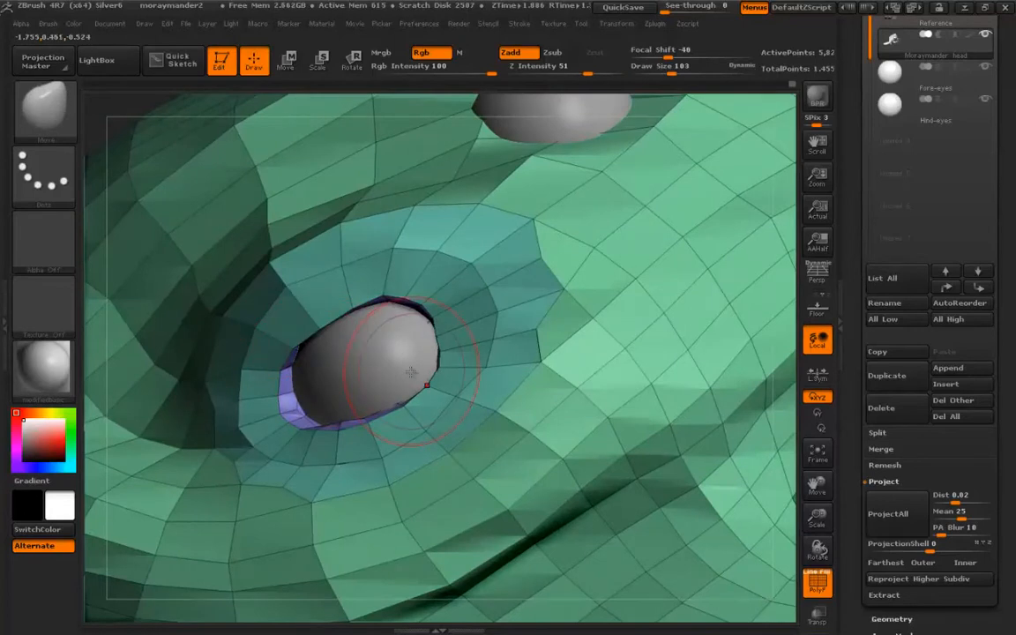
Return to the highest subdivision level, hide the polyframe, and smooth the upper lid rim of the rear eye
key("d")
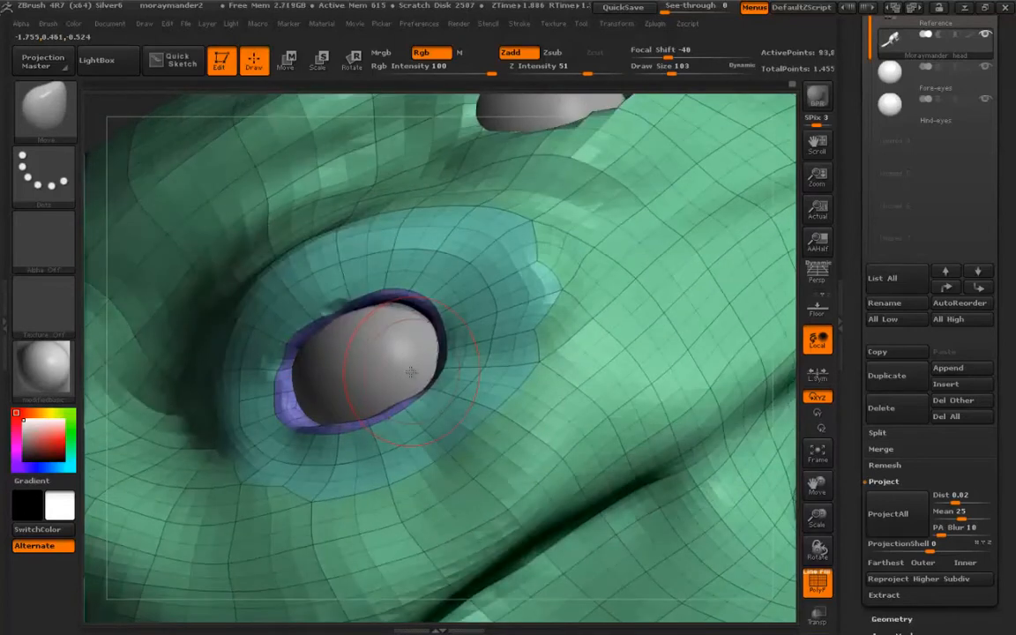
key("shift+f")
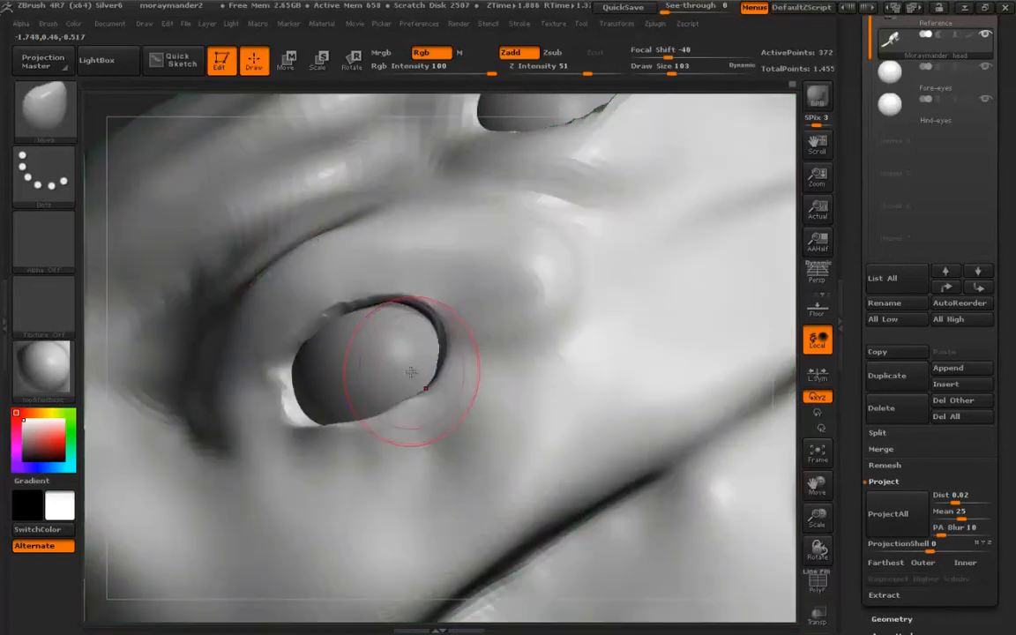
key("shift")
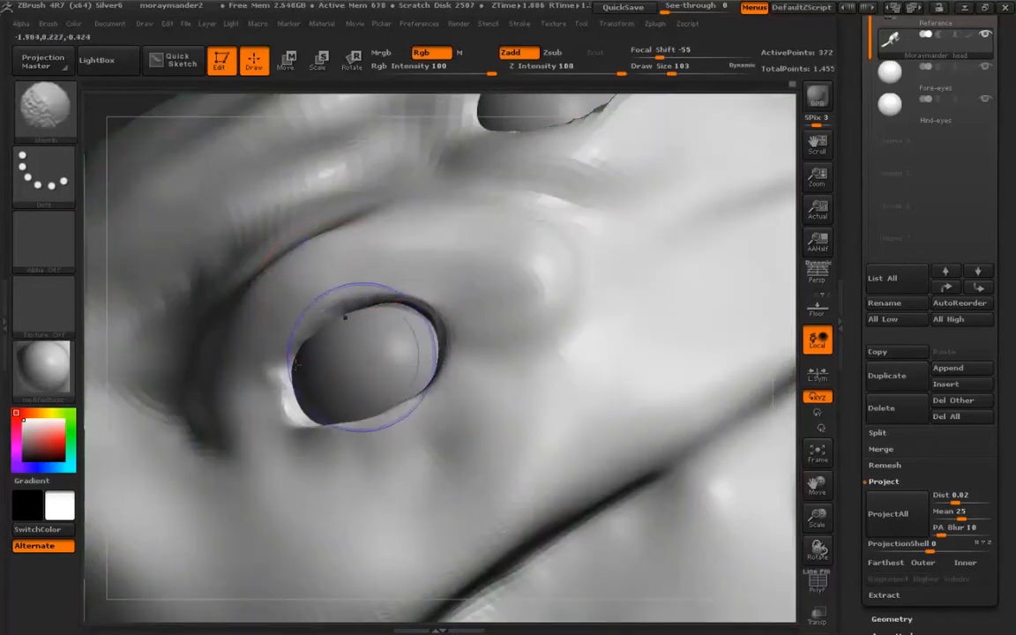
Build up the fold around the rear eye using the ClayBuildup brush with its alpha turned off
right_click_drag(345, 314, 269, 361, "ctrl")
mouse_move(269, 361)
left_mouse_down()
mouse_move(268, 451)
mouse_move(238, 431)
mouse_move(273, 415)
mouse_move(269, 454)
left_mouse_up()
key("b")
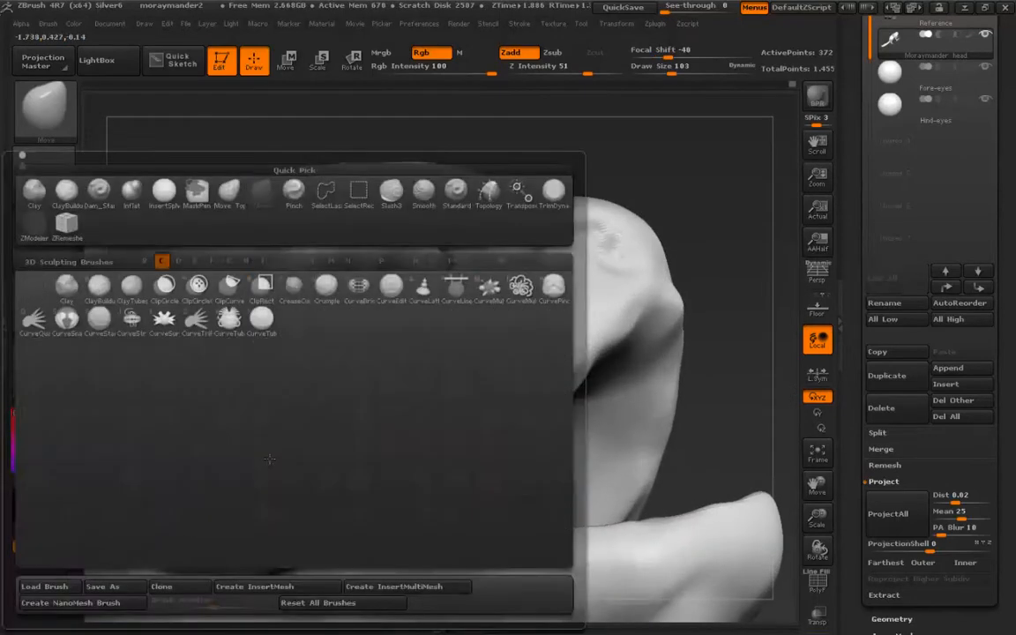
key("c")
key("b")
left_click(61, 256)
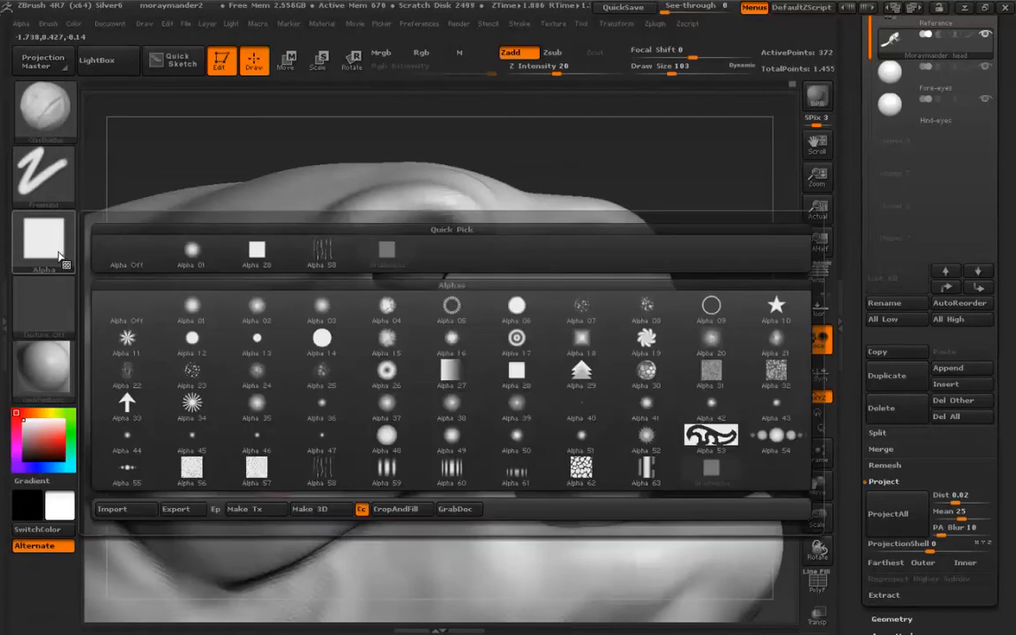
left_click(126, 251)
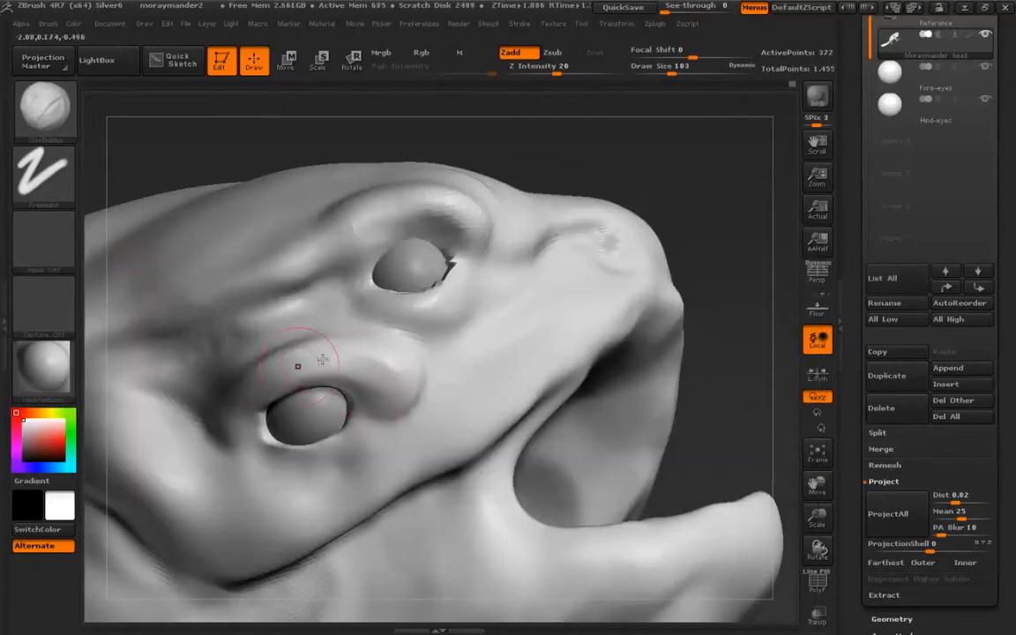
mouse_move(231, 402)
left_mouse_down()
mouse_move(372, 374)
mouse_move(372, 426)
mouse_move(341, 426)
mouse_move(298, 454)
mouse_move(268, 457)
mouse_move(245, 427)
mouse_move(264, 455)
mouse_move(343, 454)
mouse_move(258, 464)
mouse_move(250, 425)
mouse_move(304, 466)
mouse_move(238, 447)
mouse_move(357, 429)
left_mouse_up()
Set Draw Size to 43, build up the pouch below the rear eye, and smooth it
key("s")
mouse_move(308, 485)
left_mouse_down()
mouse_move(246, 459)
mouse_move(362, 424)
left_mouse_up()
key("shift")
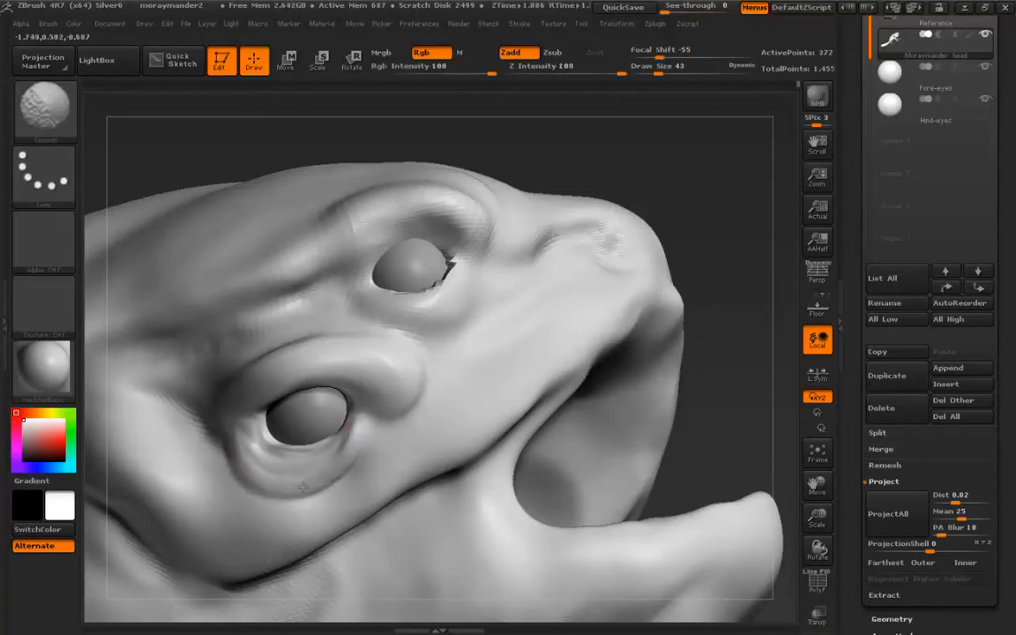
Apply Alpha 28 to the brush, set Draw Size to 14, and define the rear eye's lower lid rim and front corner
right_click_drag(322, 441, 335, 481, "ctrl")
right_click_drag(379, 448, 331, 432)
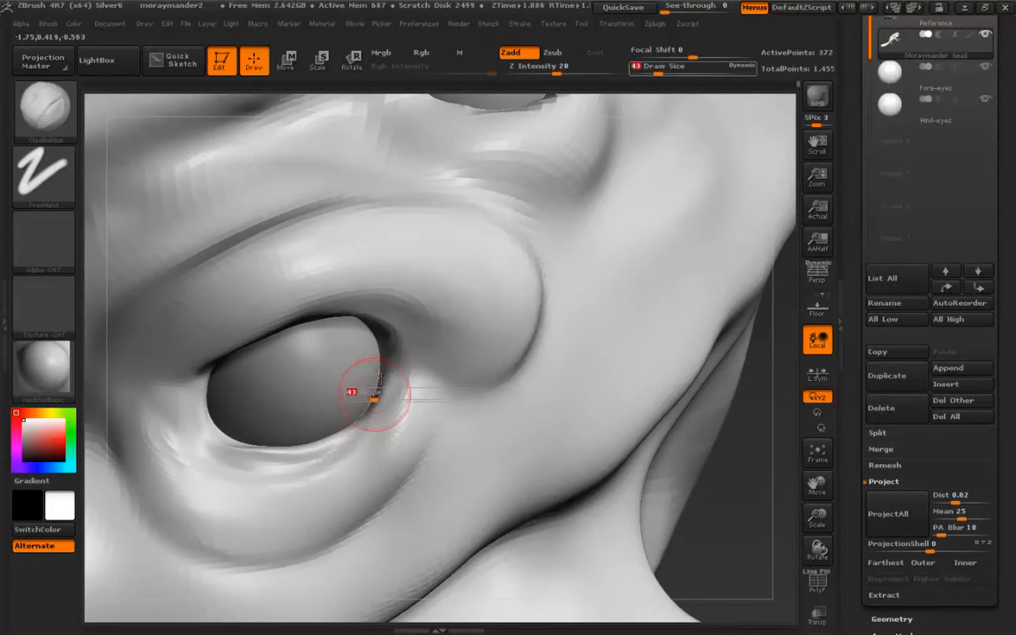
left_click(44, 233)
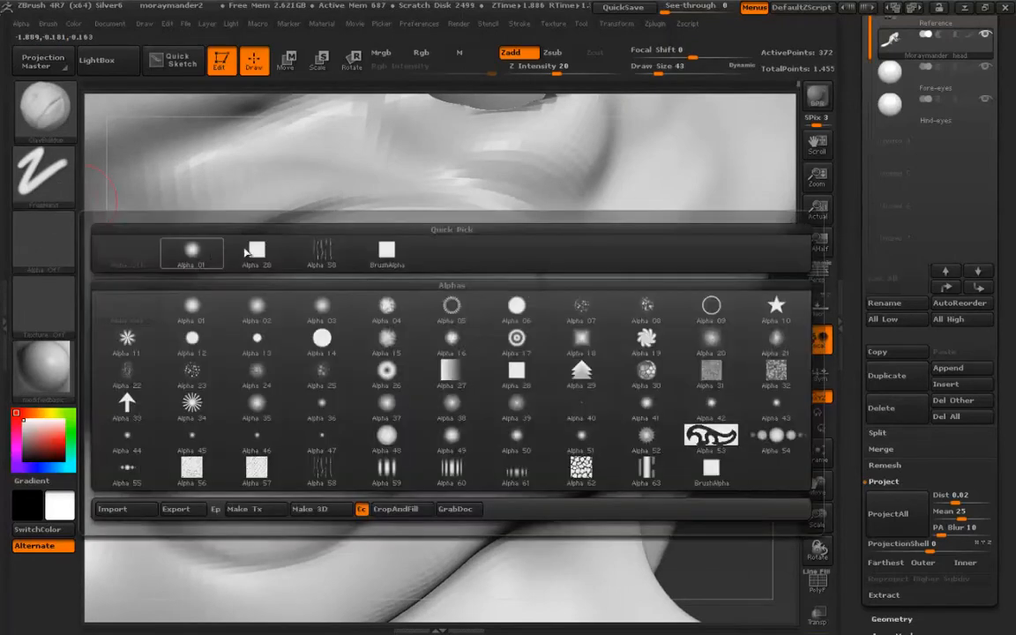
left_click(256, 239)
key("s")
left_click_drag(303, 460, 294, 457)
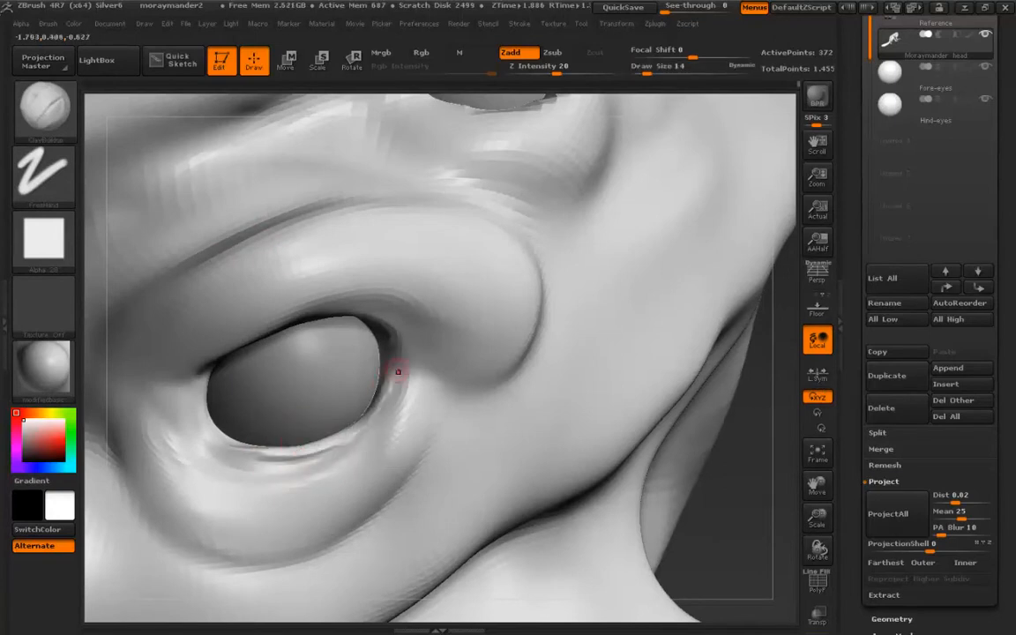
left_click_drag(324, 447, 235, 450)
mouse_move(402, 377)
left_mouse_down()
mouse_move(352, 429)
mouse_move(184, 423)
mouse_move(344, 436)
mouse_move(389, 364)
left_mouse_up()
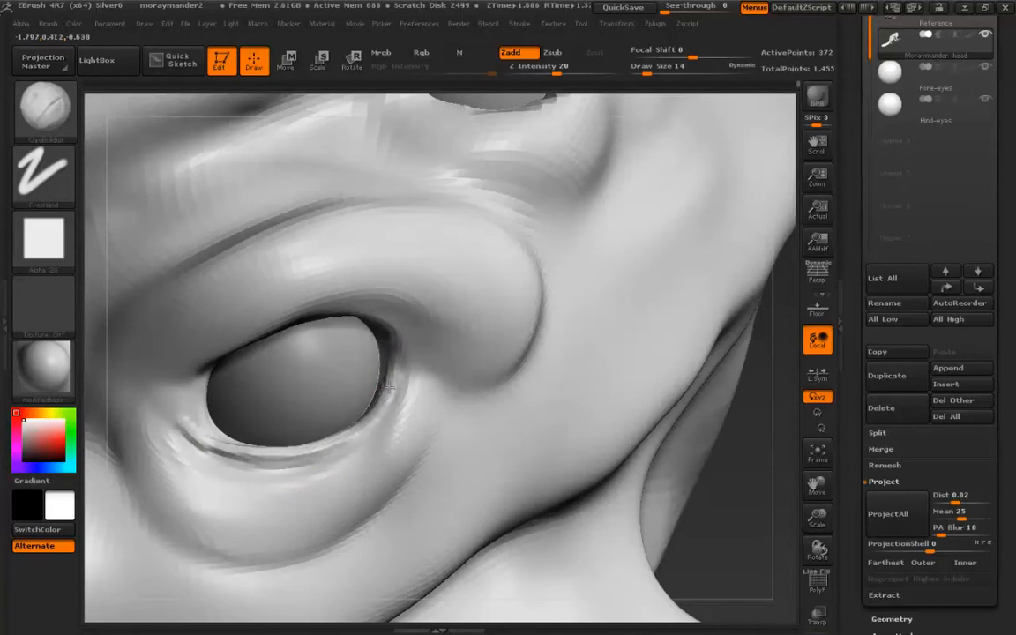
Set Draw Size to 31 and build up the inner upper lid and back corner of the rear eye
right_click_drag(248, 429, 243, 314)
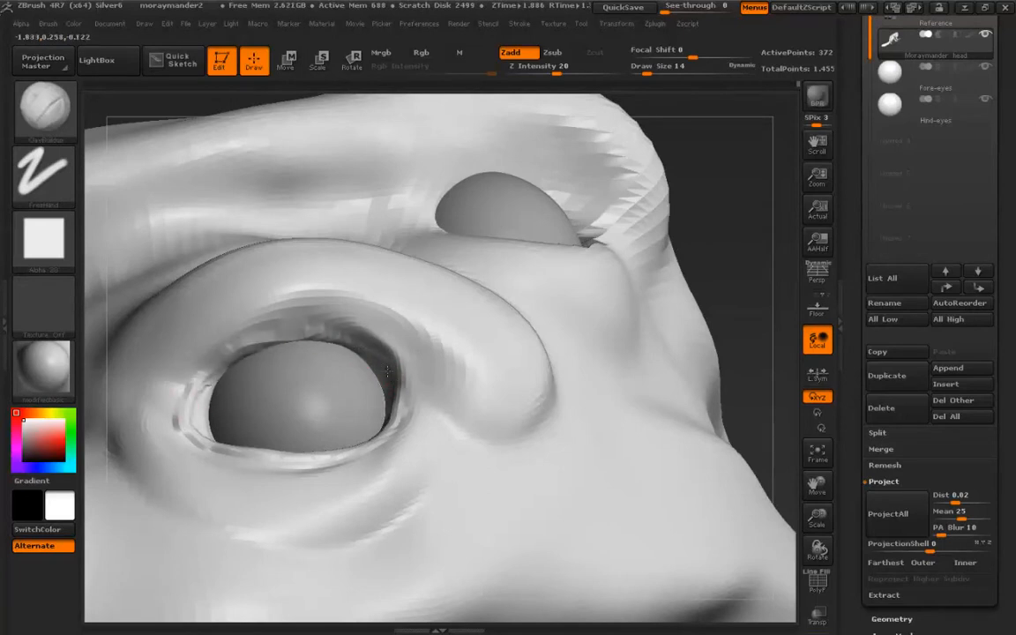
key("s")
mouse_move(263, 377)
left_mouse_down()
mouse_move(283, 378)
mouse_move(272, 379)
left_mouse_up()
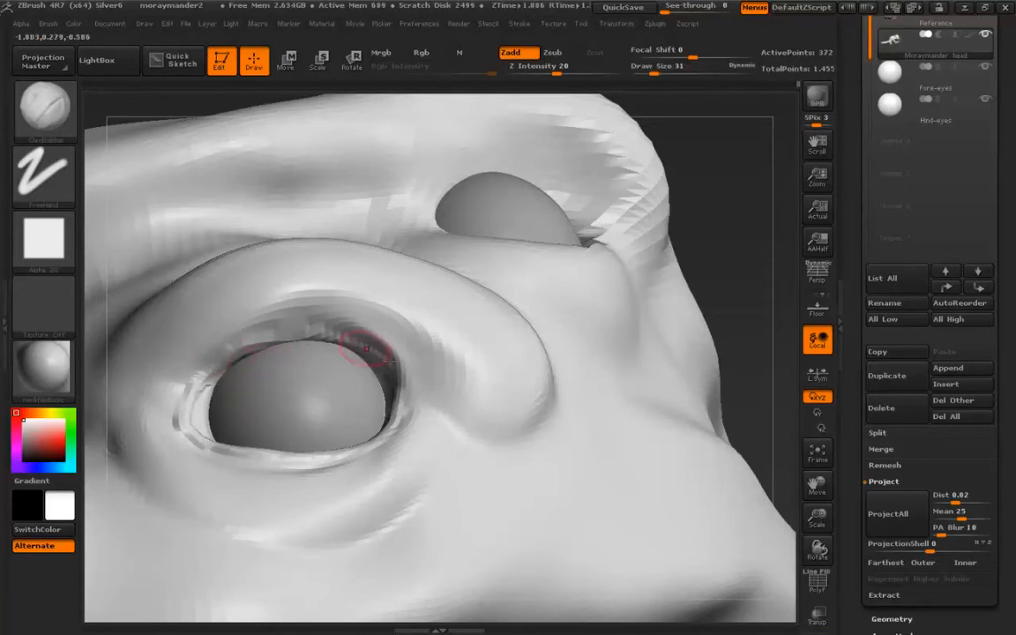
mouse_move(188, 408)
left_mouse_down()
mouse_move(225, 354)
mouse_move(378, 360)
mouse_move(235, 365)
mouse_move(400, 361)
mouse_move(383, 440)
mouse_move(169, 429)
left_mouse_up()
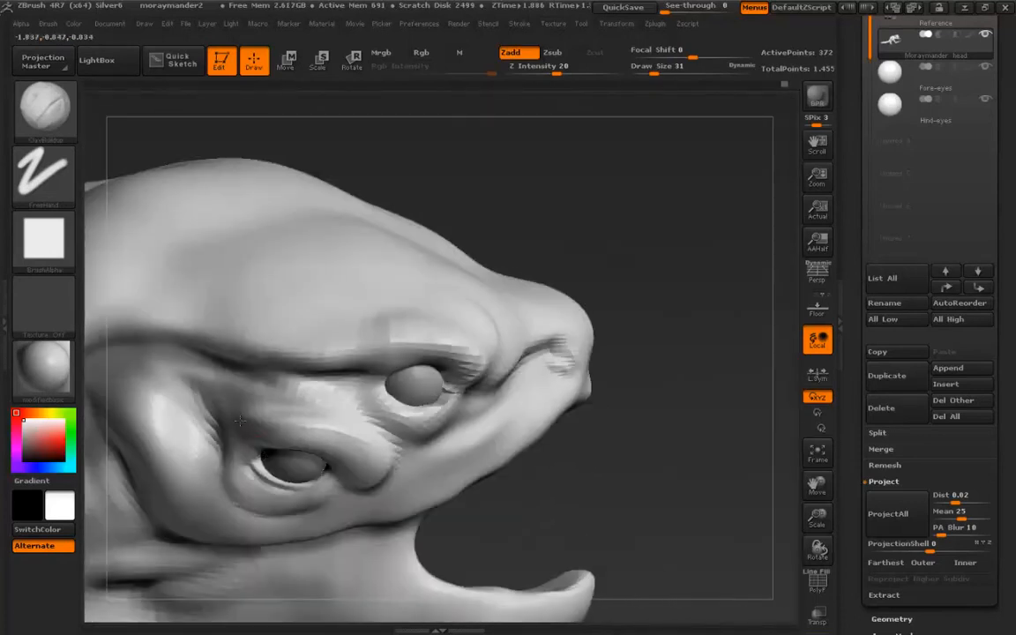
Switch to the Move brush at Draw Size 99 and reshape the rear eye's lower lid and corners against the eyeball
right_click_drag(281, 517, 261, 438, "alt")
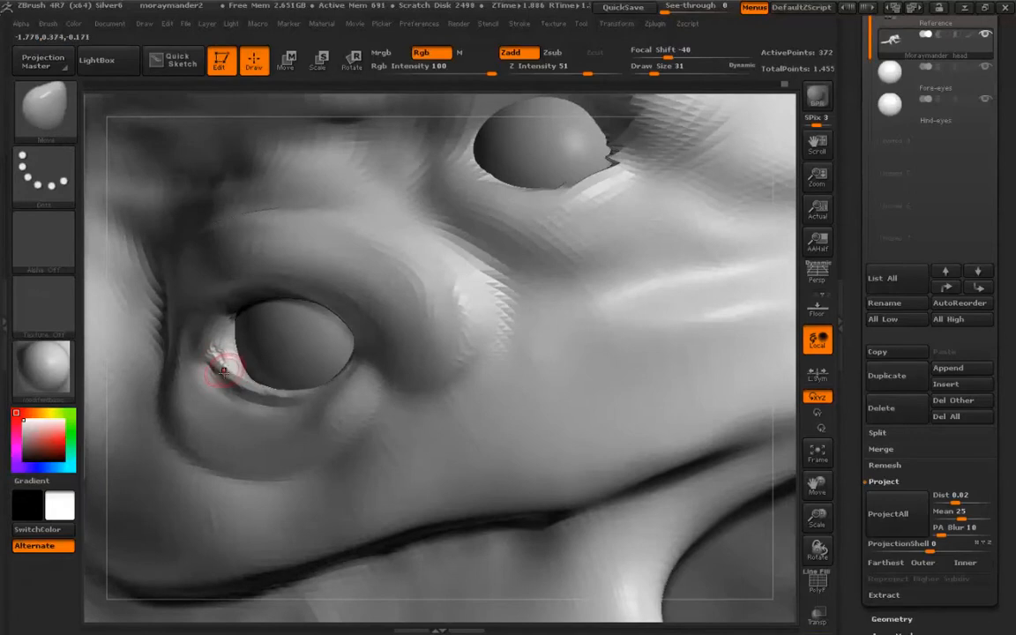
key("s")
left_click_drag(241, 377, 244, 377)
mouse_move(229, 377)
right_mouse_down()
mouse_move(214, 363)
mouse_move(245, 341)
mouse_move(230, 342)
right_mouse_up()
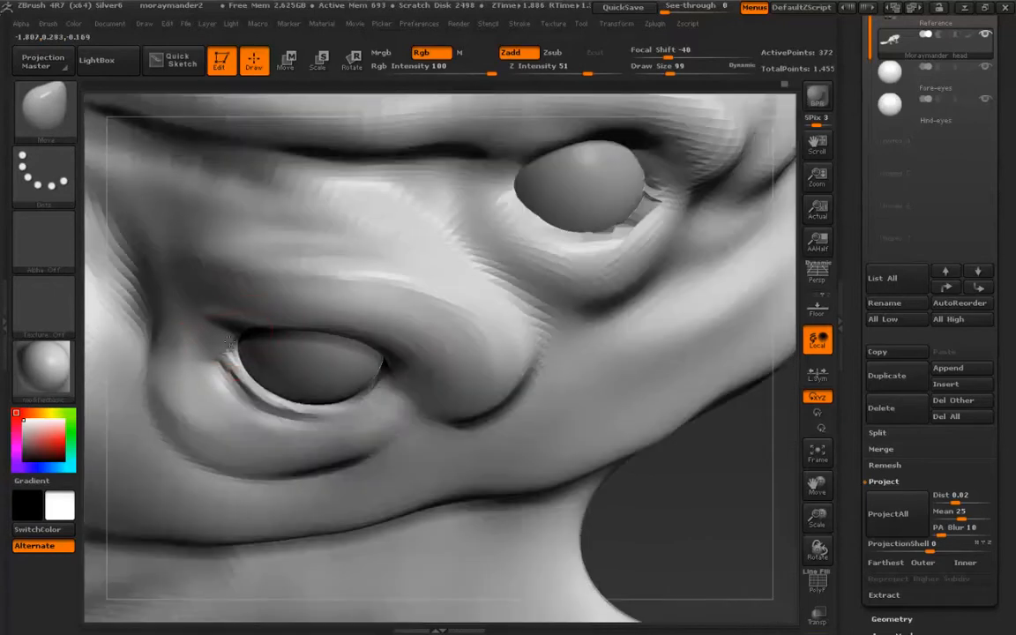
mouse_move(253, 391)
left_mouse_down()
mouse_move(297, 406)
mouse_move(348, 402)
left_mouse_up()
right_click_drag(333, 391, 339, 403)
left_click_drag(339, 403, 363, 397)
mouse_move(352, 379)
right_mouse_down()
mouse_move(267, 302)
mouse_move(217, 351)
mouse_move(233, 334)
mouse_move(220, 339)
mouse_move(291, 342)
mouse_move(251, 343)
mouse_move(268, 389)
right_mouse_up()
Show the polyframe, drop one subdivision level, and pull the rear eye's upper lid rim onto the eyeball at Draw Size 43
key("shift+f")
key("s")
mouse_move(265, 376)
left_mouse_down()
mouse_move(248, 378)
mouse_move(258, 377)
left_mouse_up()
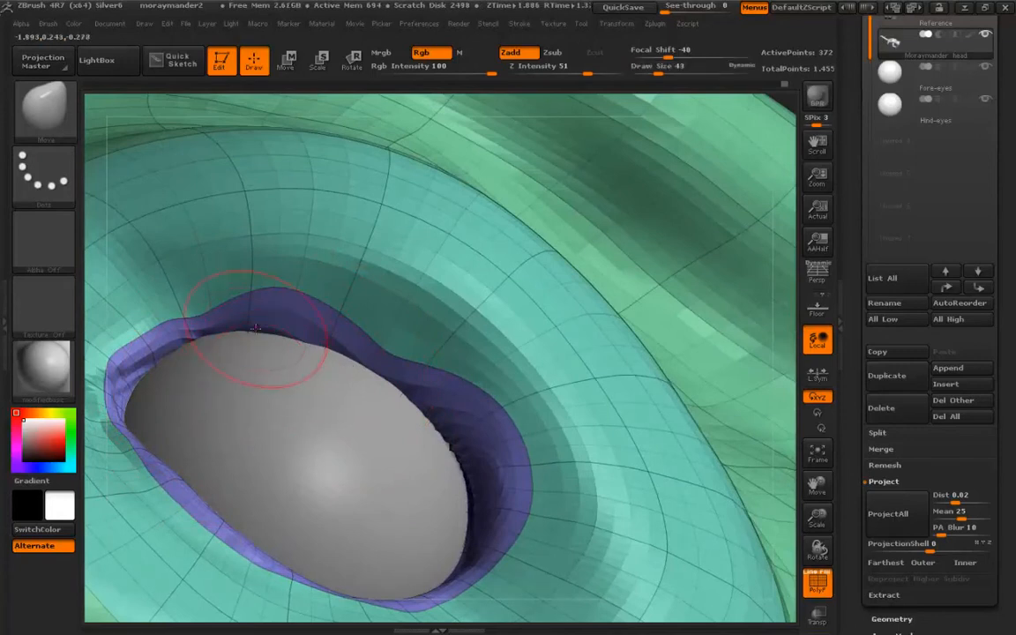
key("shift+d")
mouse_move(286, 293)
left_mouse_down()
mouse_move(286, 310)
mouse_move(234, 311)
left_mouse_up()
left_click_drag(329, 320, 328, 328)
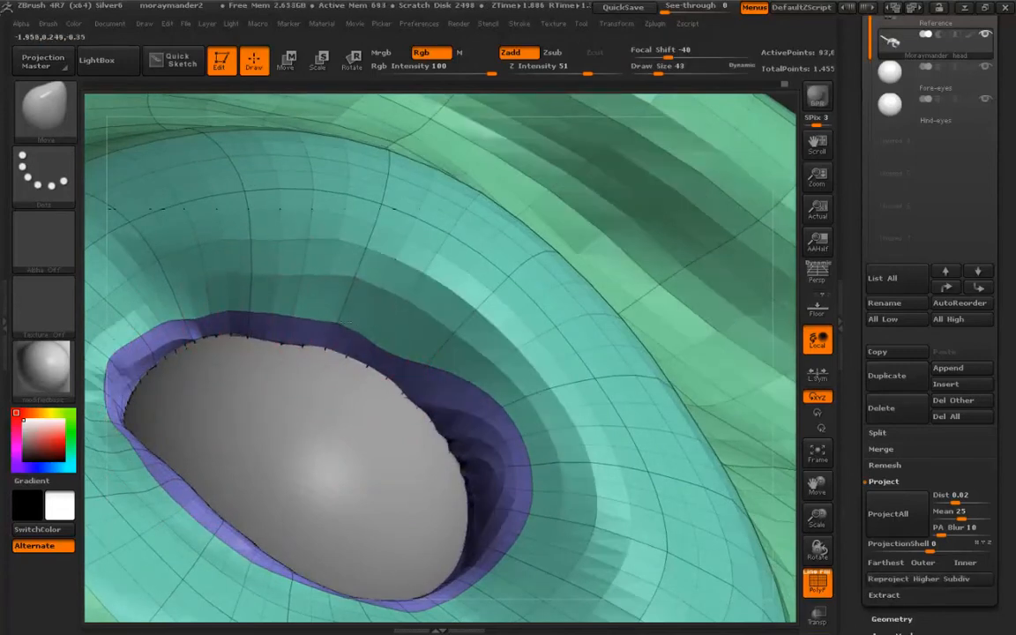
left_click_drag(476, 385, 464, 400)
mouse_move(514, 428)
left_mouse_down()
mouse_move(505, 440)
mouse_move(475, 423)
mouse_move(479, 435)
left_mouse_up()
mouse_move(519, 481)
left_mouse_down()
mouse_move(505, 487)
mouse_move(498, 527)
left_mouse_up()
left_click_drag(479, 412, 466, 420)
left_click_drag(440, 371, 433, 381)
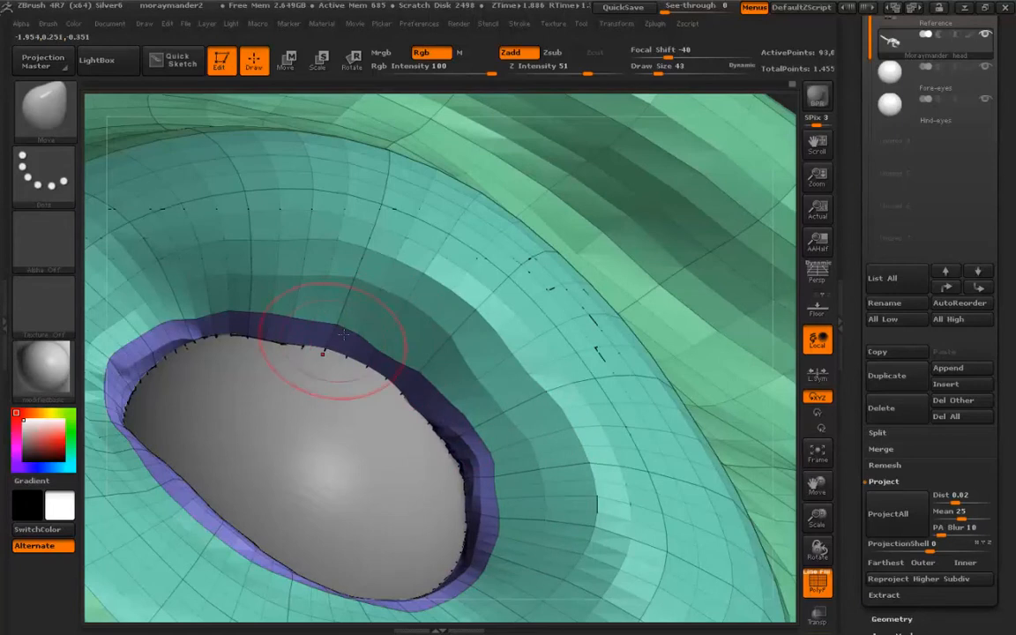
Refine the rear lid rim at Draw Size 20, then return to the highest subdivision level and hide the polyframe
key("s")
left_click_drag(339, 344, 334, 345)
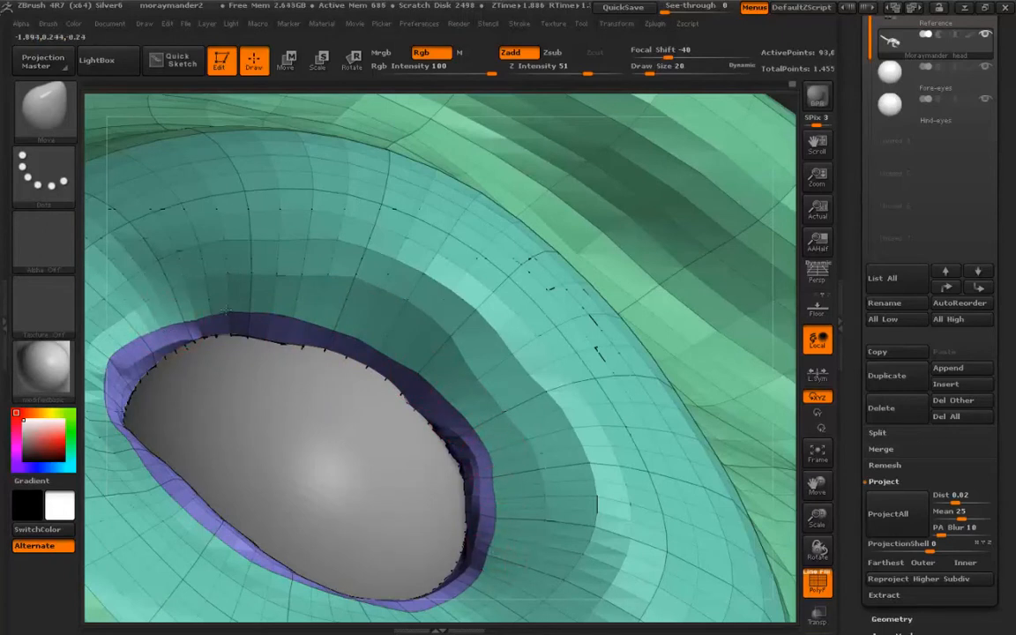
right_click_drag(245, 385, 203, 429, "alt")
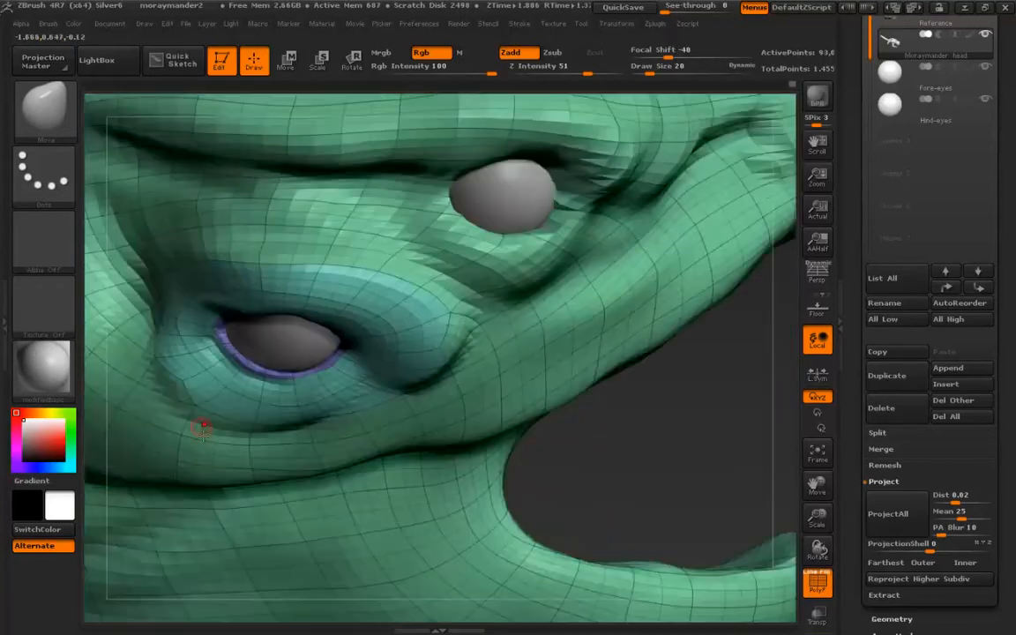
key("d")
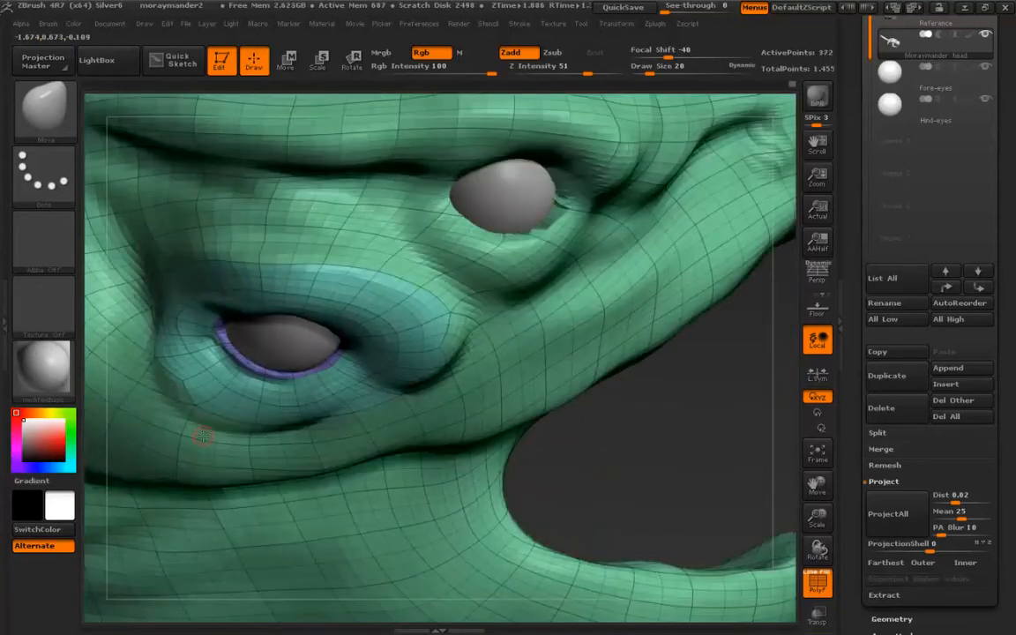
key("shift+f")
right_click_drag(280, 432, 203, 432, "ctrl")
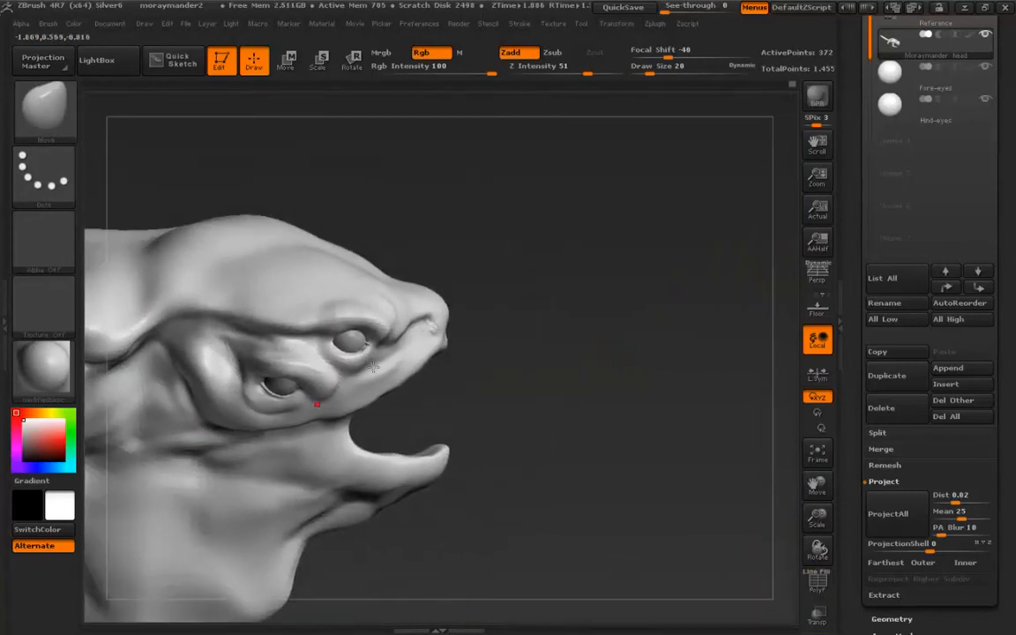
Smooth the front eye's ragged corner, switch to ClayBuildup, and subdivide the head mesh one more level
right_click_drag(335, 353, 363, 442, "ctrl")
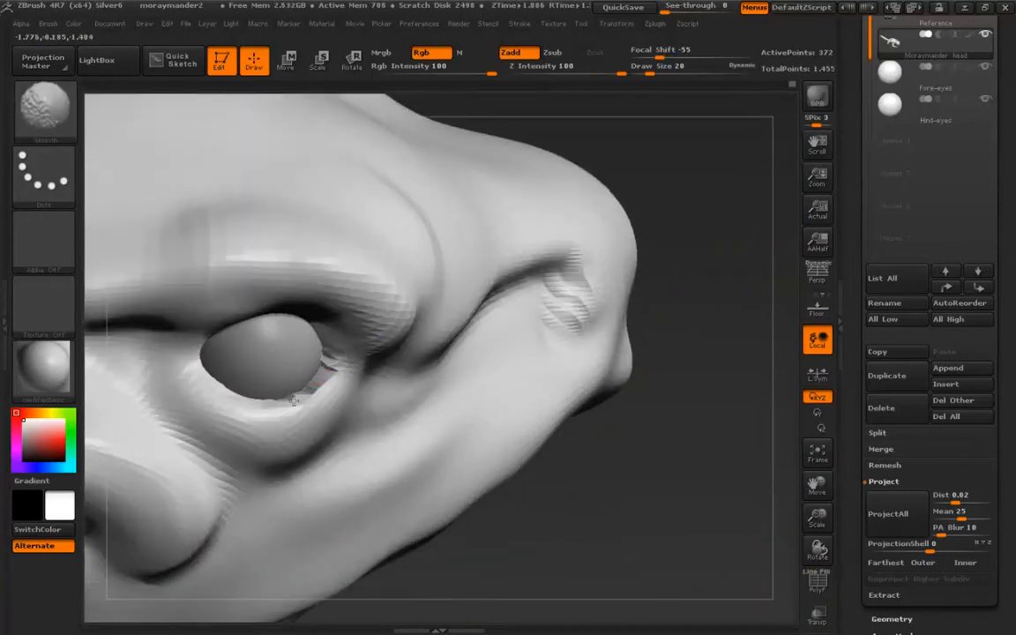
key("b")
key("c")
key("b")
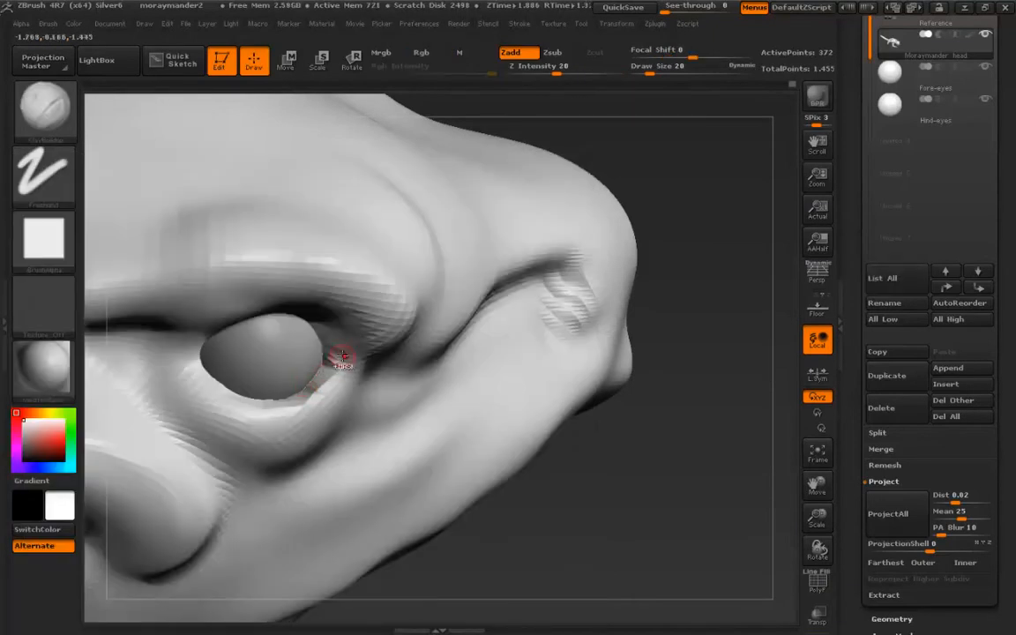
key("ctrl+d")
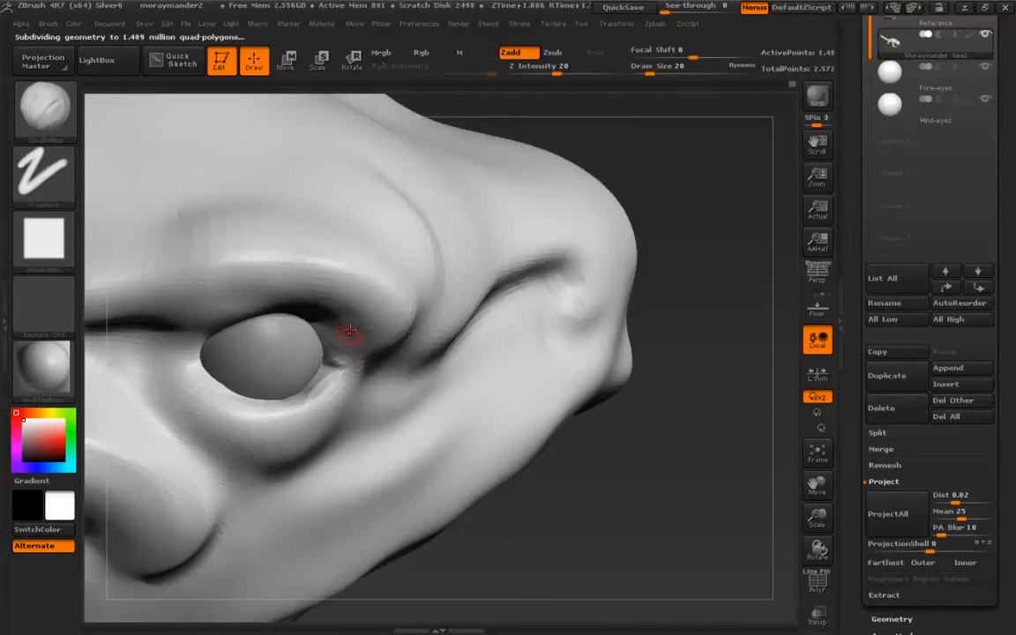
Set Draw Size to 36 and build up the front eye's lower lid rim and front corner against the eyeball
key("s")
left_click_drag(350, 350, 341, 348)
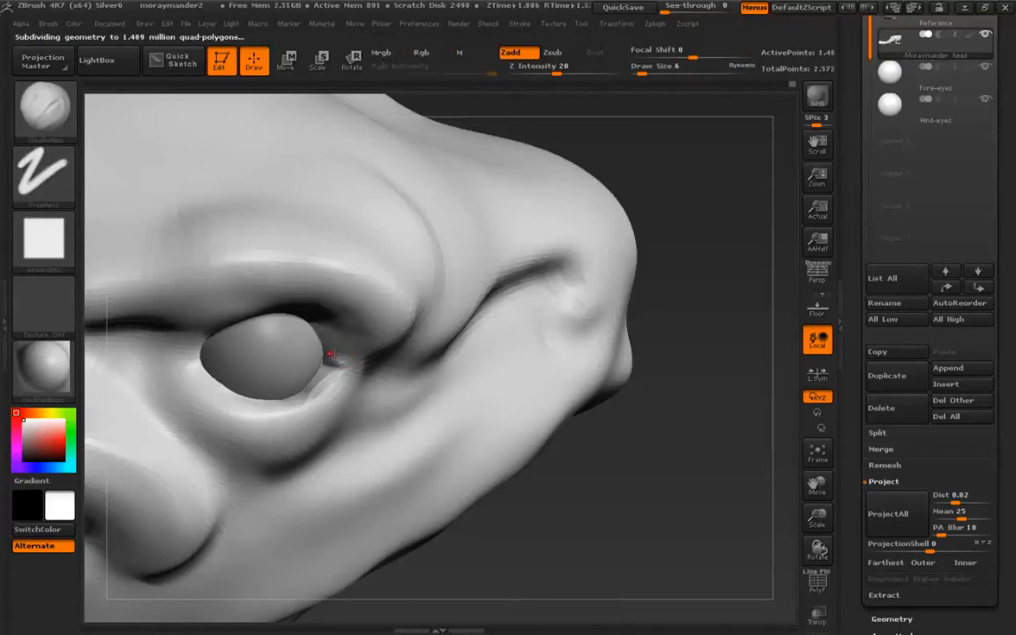
key("s")
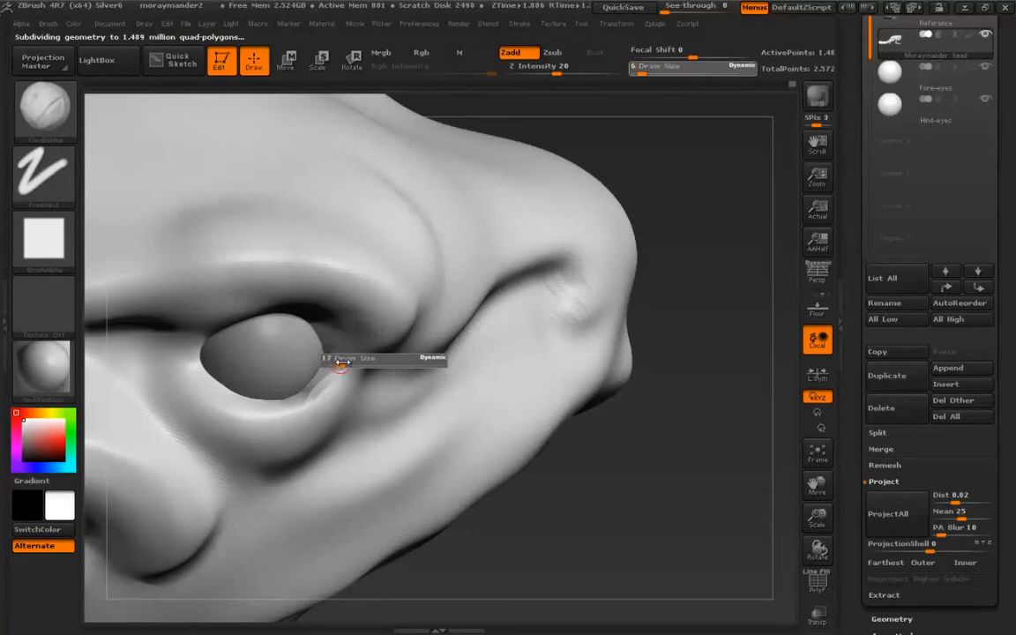
left_click_drag(347, 362, 341, 363)
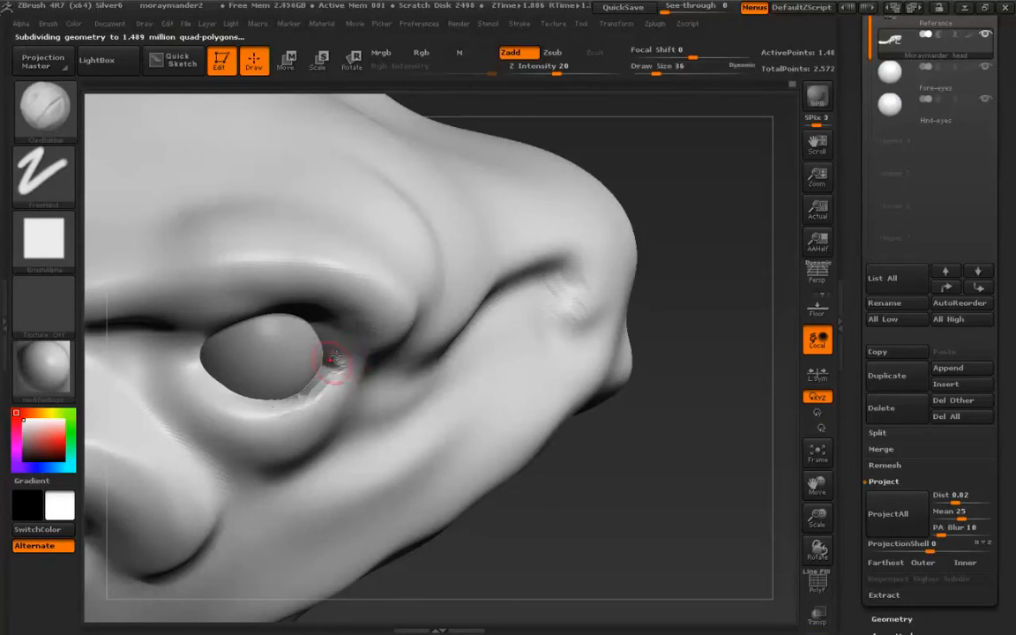
left_click_drag(281, 399, 304, 399)
left_click(48, 24)
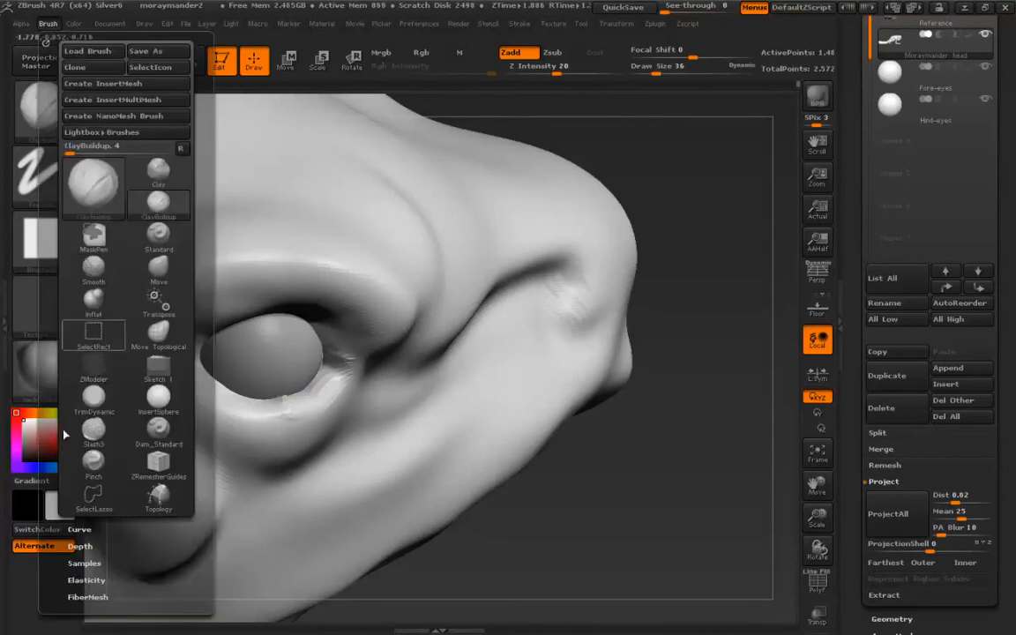
mouse_move(49, 477)
left_mouse_down()
mouse_move(58, 340)
mouse_move(59, 349)
left_mouse_up()
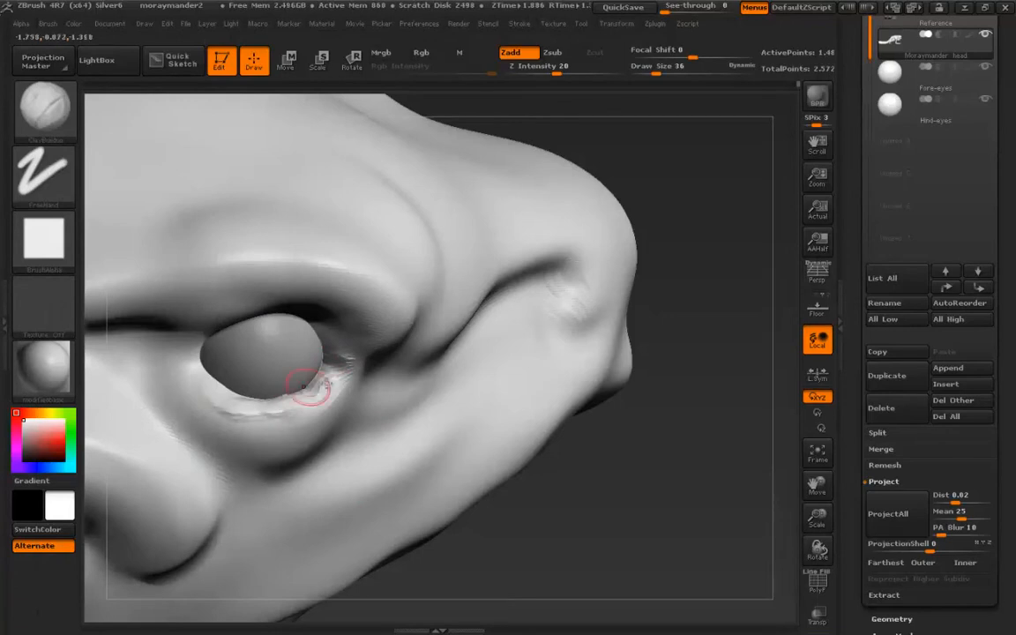
mouse_move(271, 401)
left_mouse_down()
mouse_move(294, 405)
mouse_move(256, 405)
mouse_move(323, 380)
left_mouse_up()
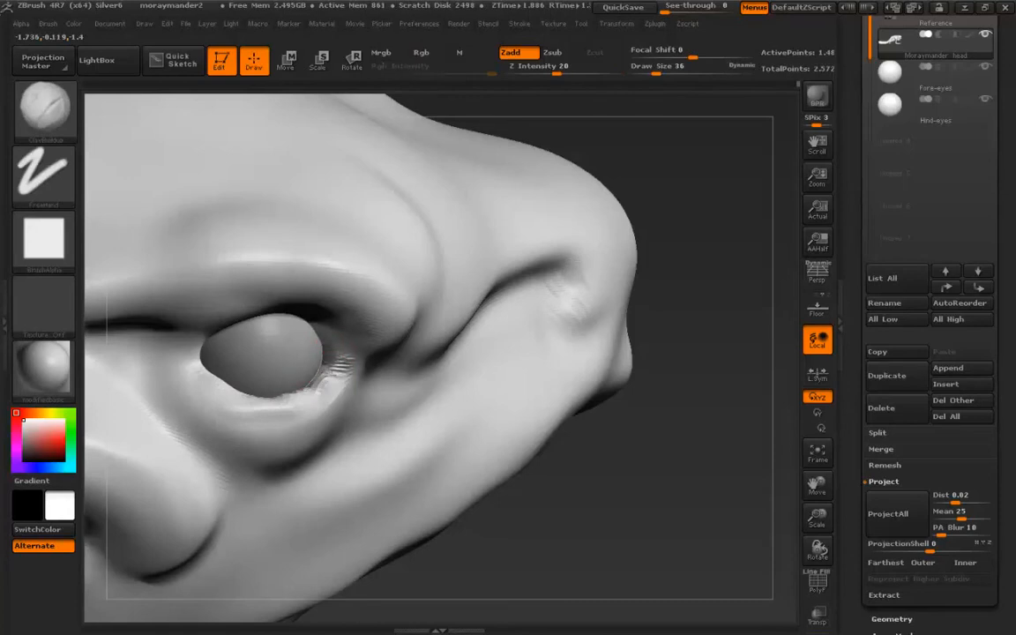
Build up the front eye's upper lid rim and rear corner, extending the strokes around its lower lid
right_click_drag(272, 292, 225, 298)
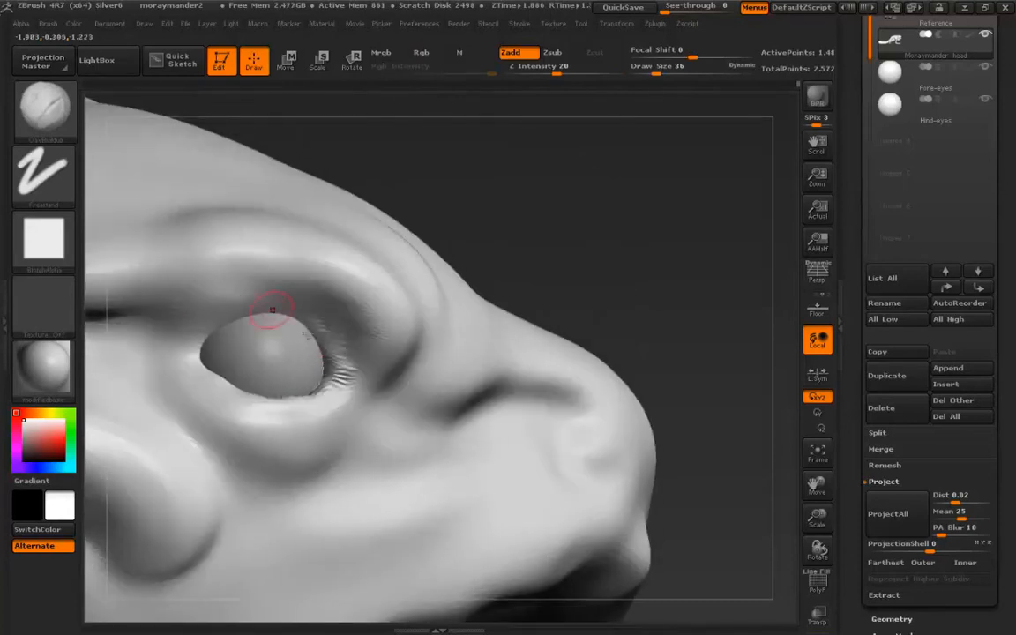
mouse_move(270, 304)
left_mouse_down()
mouse_move(213, 329)
mouse_move(304, 323)
mouse_move(205, 335)
mouse_move(310, 330)
mouse_move(181, 291)
mouse_move(331, 348)
mouse_move(191, 337)
mouse_move(305, 325)
mouse_move(265, 308)
mouse_move(167, 344)
mouse_move(351, 354)
mouse_move(319, 317)
left_mouse_up()
right_click_drag(190, 352, 184, 382)
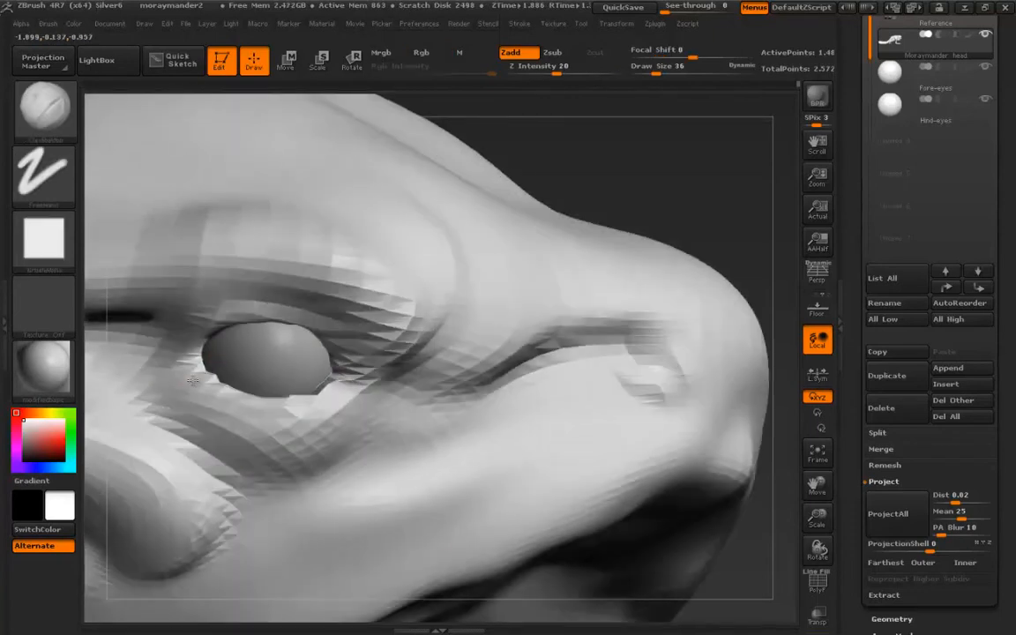
mouse_move(201, 384)
left_mouse_down()
mouse_move(269, 416)
mouse_move(167, 378)
left_mouse_up()
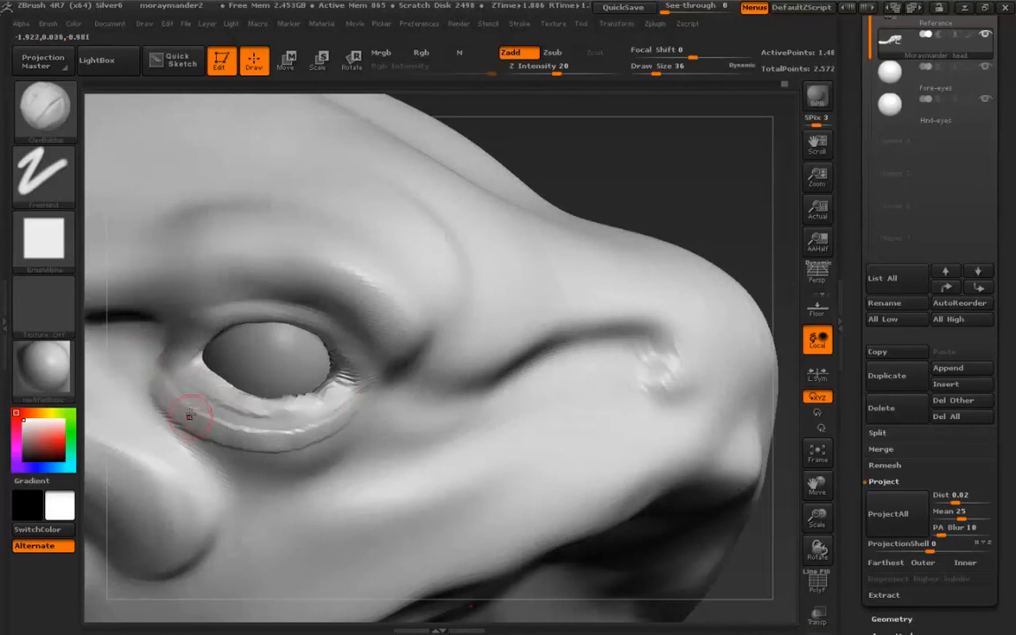
Set Draw Size to 59, thicken the fold under the front eye, and smooth the lower lid
key("s")
mouse_move(191, 414)
left_mouse_down()
mouse_move(290, 430)
mouse_move(231, 425)
mouse_move(168, 381)
left_mouse_up()
mouse_move(290, 436)
left_mouse_down()
mouse_move(187, 408)
mouse_move(232, 432)
mouse_move(261, 430)
mouse_move(181, 389)
mouse_move(254, 422)
left_mouse_up()
mouse_move(180, 401)
left_mouse_down()
mouse_move(266, 431)
mouse_move(304, 422)
mouse_move(187, 425)
left_mouse_up()
key("shift")
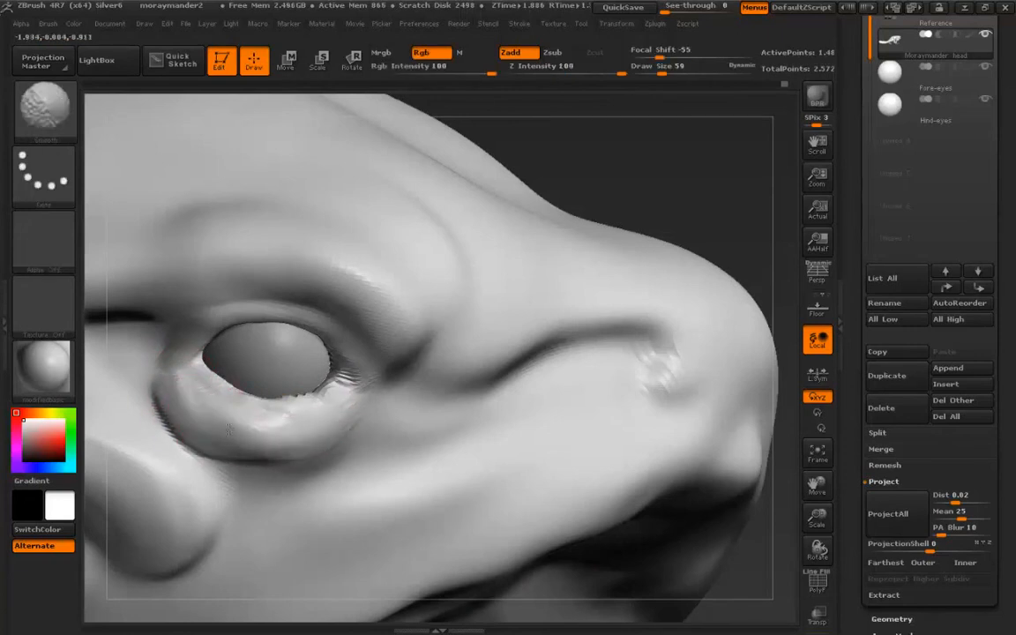
mouse_move(269, 437)
left_mouse_down("shift")
mouse_move(320, 430)
mouse_move(355, 407)
left_mouse_up("shift")
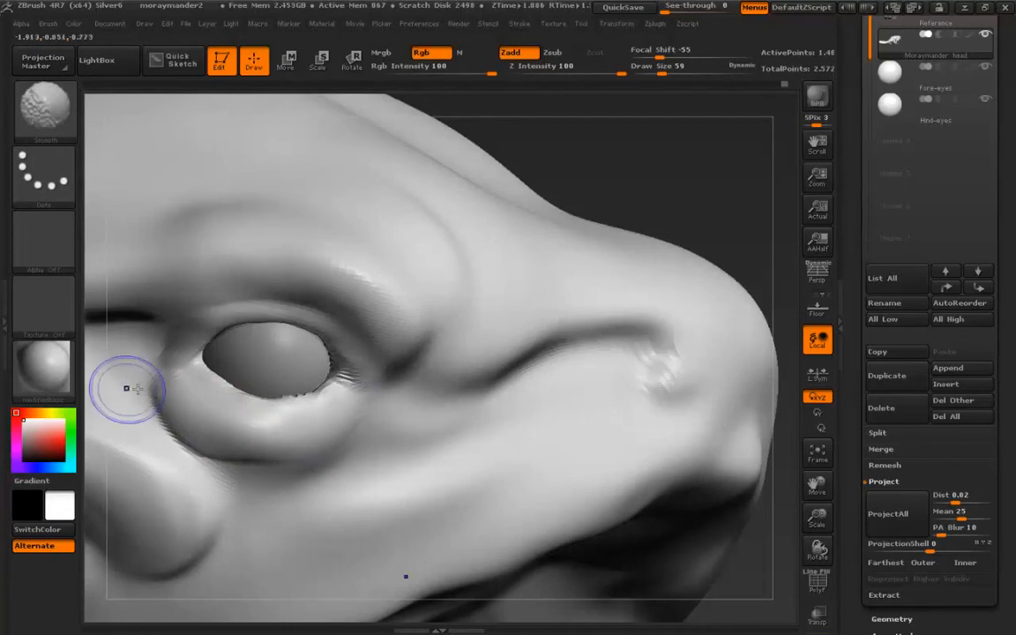
right_click_drag(289, 477, 268, 267, "ctrl")
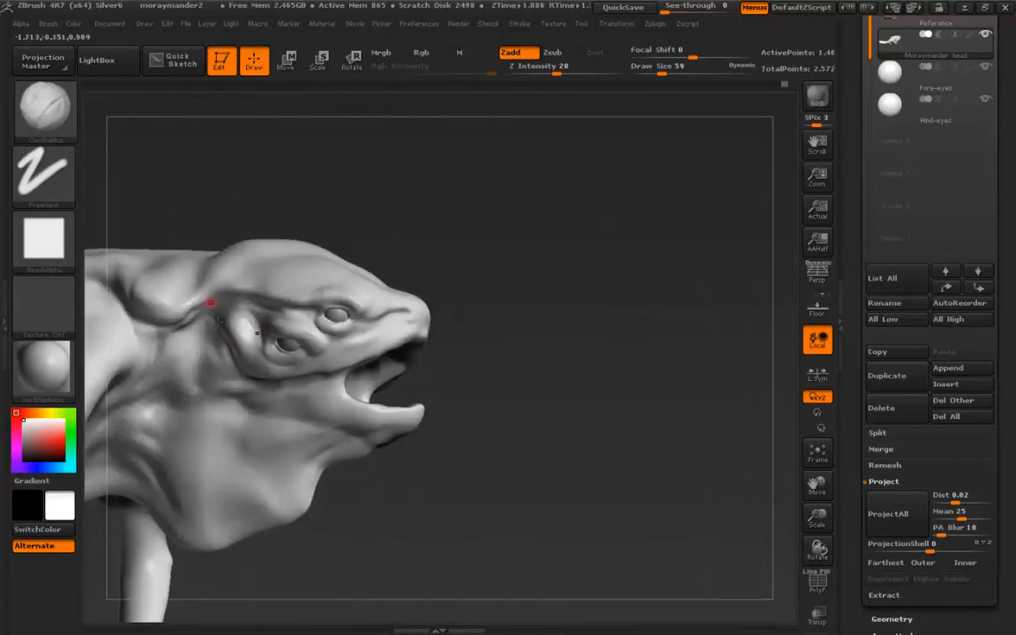